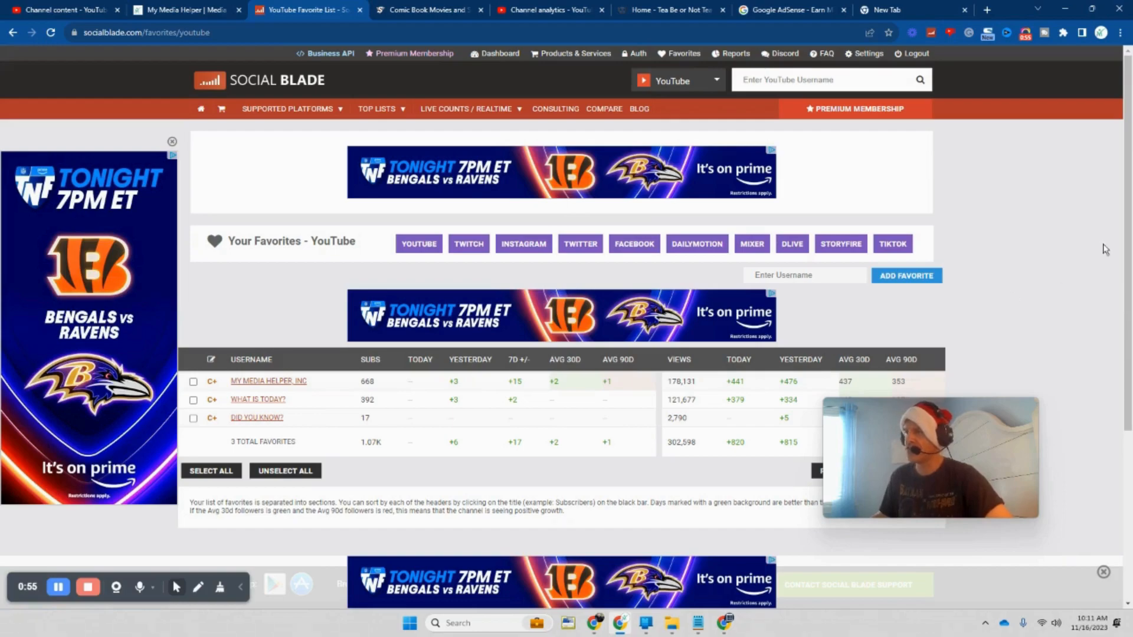
# Examine the ad placements on the SuperHeroHype homepage and its Percy Jackson and the Olympians article, and close the site.
pyautogui.moveTo(1128, 238)
pyautogui.mouseDown()
pyautogui.moveTo(1128, 408)
pyautogui.moveTo(1127, 237)
pyautogui.mouseUp()
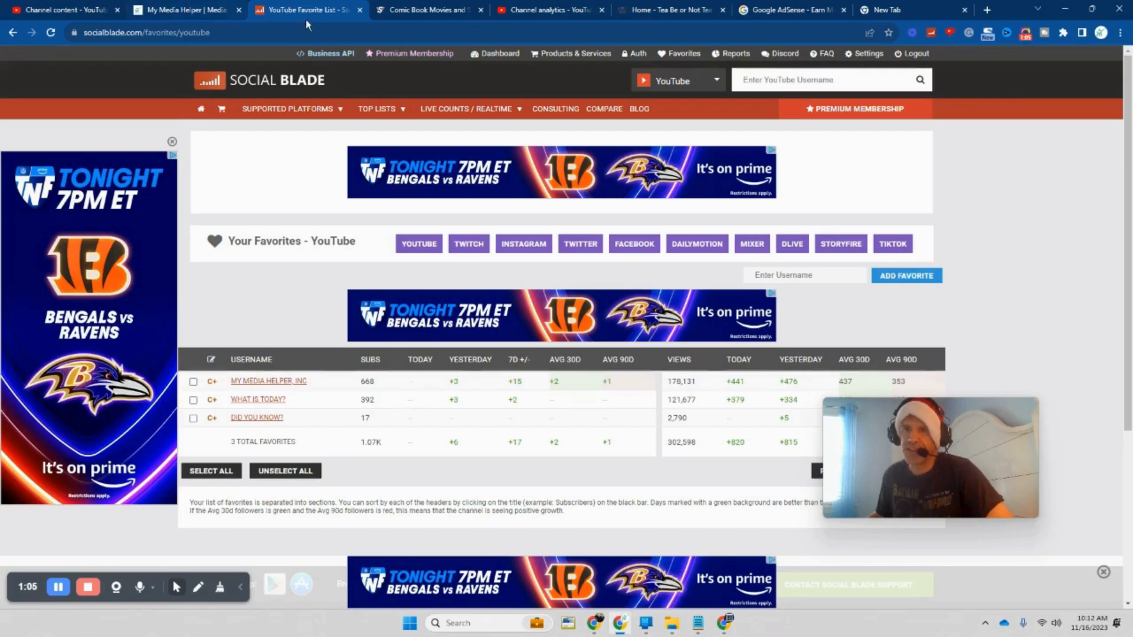
pyautogui.click(425, 10)
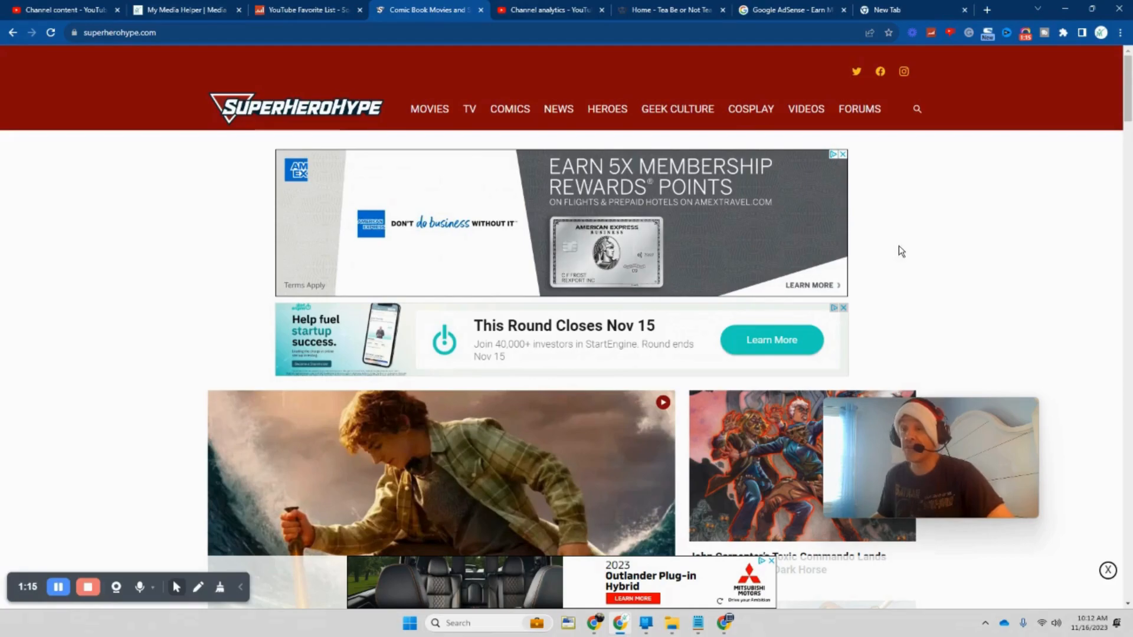
pyautogui.moveTo(1127, 88); pyautogui.dragTo(1129, 122)
pyautogui.click(447, 304)
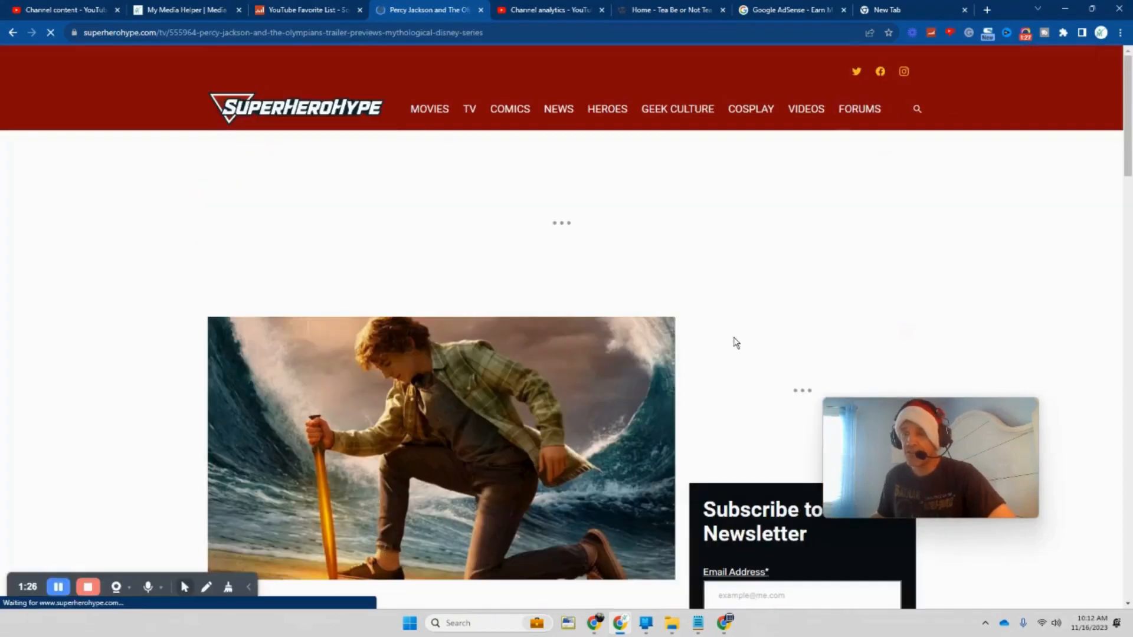
pyautogui.moveTo(1123, 88); pyautogui.dragTo(899, 330)
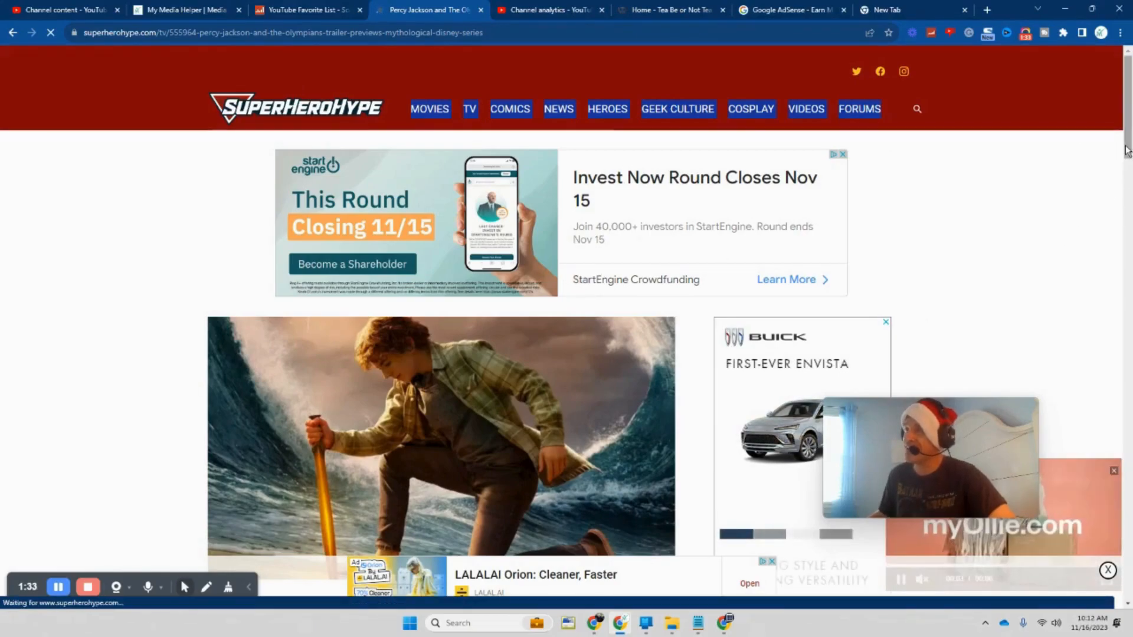
pyautogui.click(1125, 273)
pyautogui.moveTo(1125, 273); pyautogui.dragTo(458, 25)
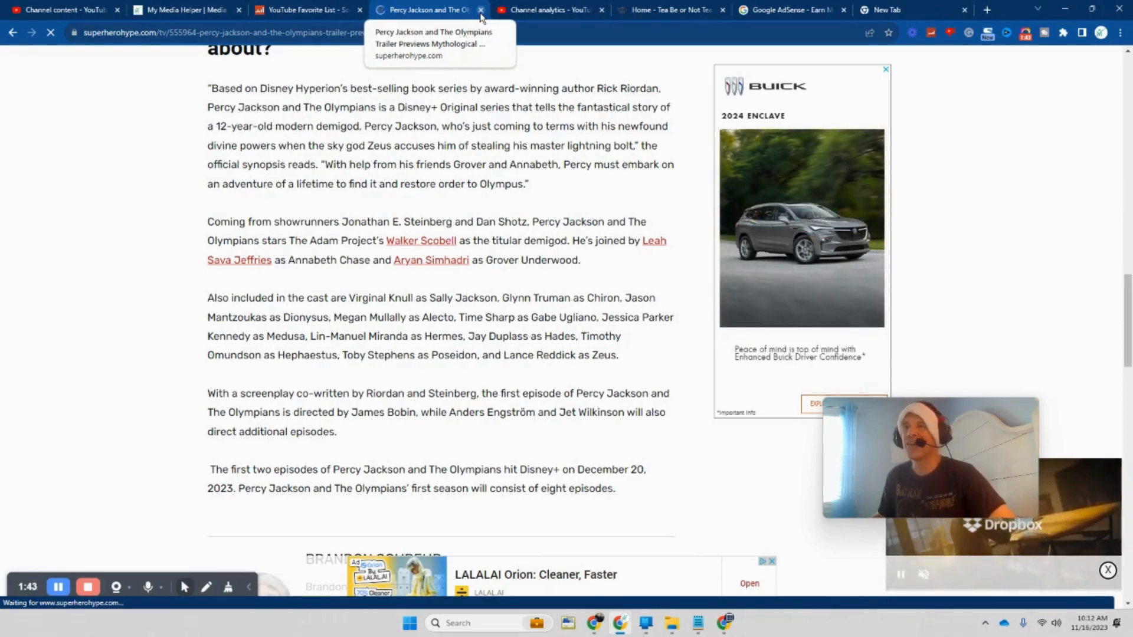
pyautogui.click(480, 12)
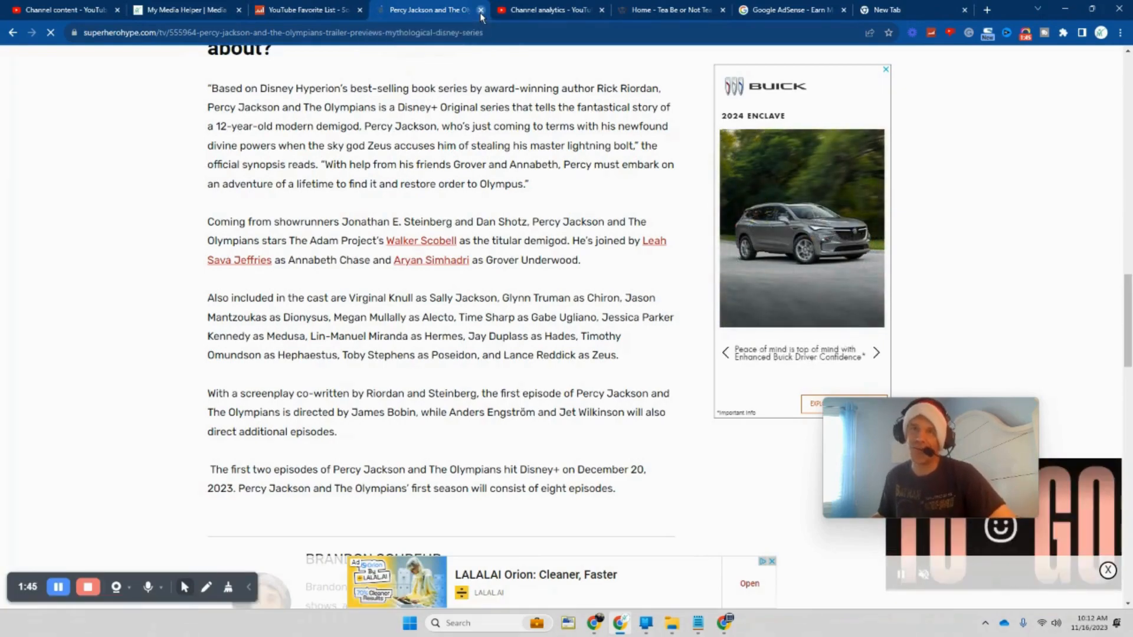
# Look over the ads displayed on the My Media Helper homepage.
pyautogui.click(168, 18)
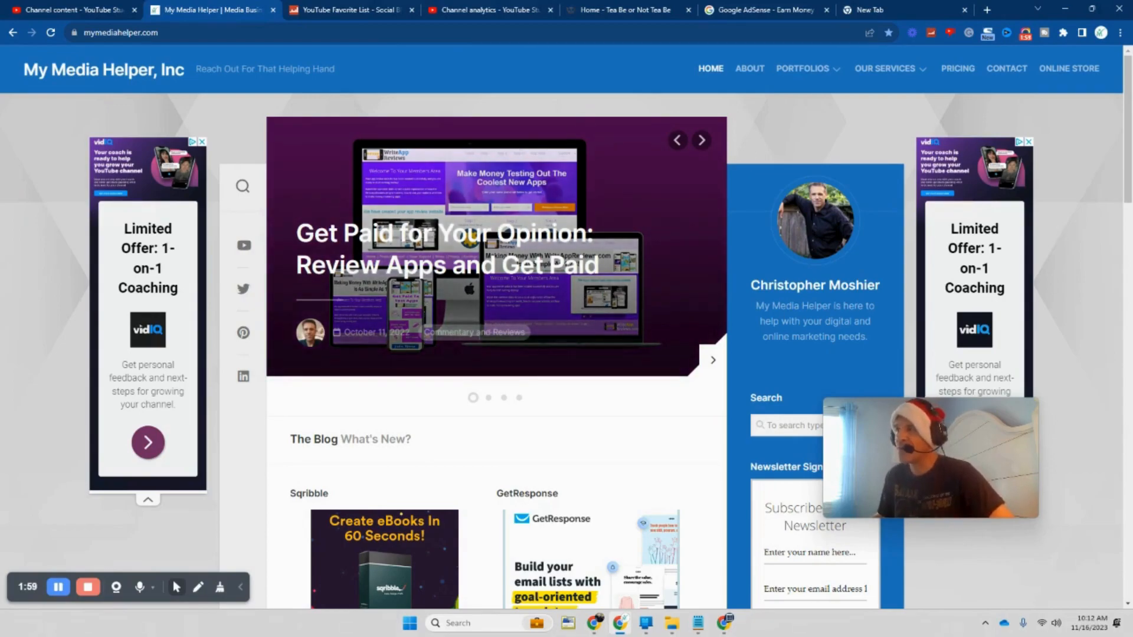
pyautogui.moveTo(1125, 184); pyautogui.dragTo(1126, 115)
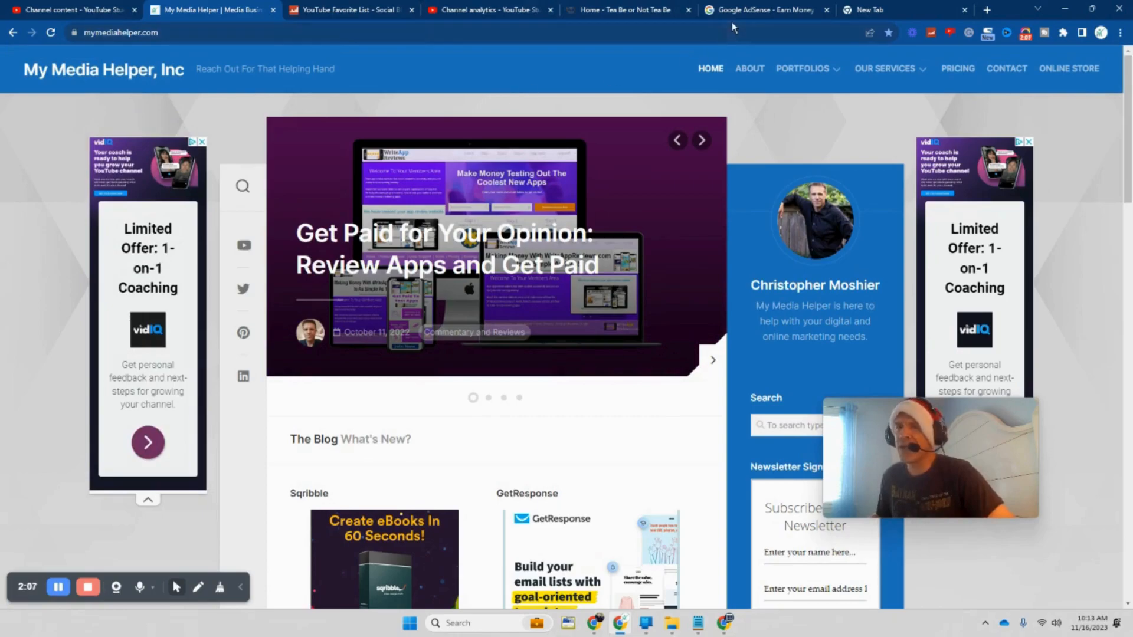
# Switch to Google AdSense and sign in to the account.
pyautogui.click(86, 12)
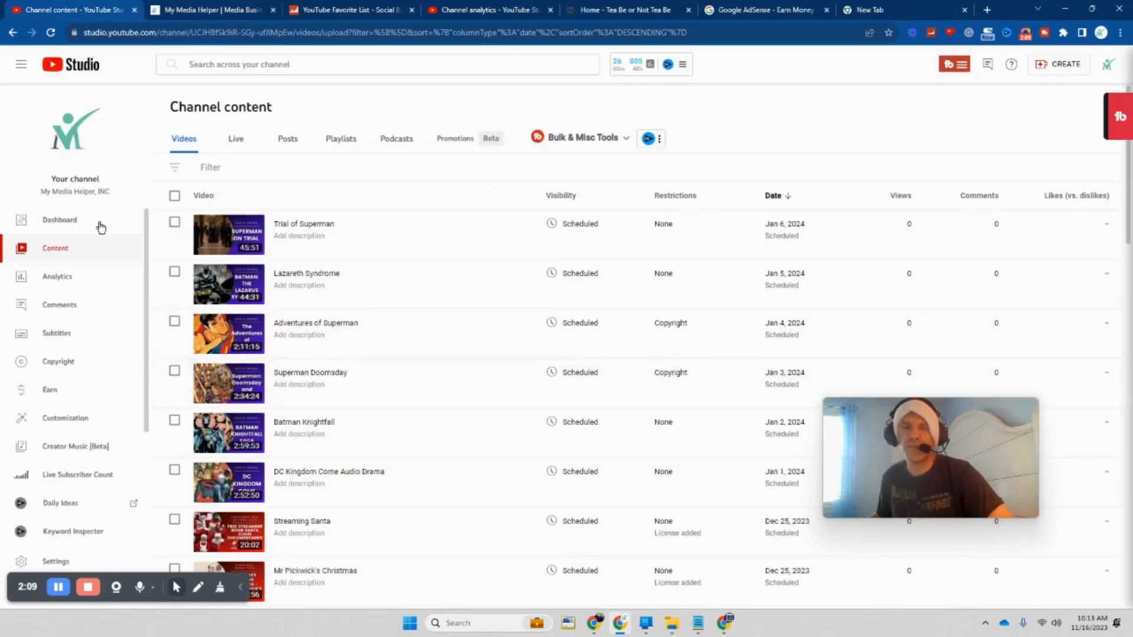
pyautogui.click(751, 12)
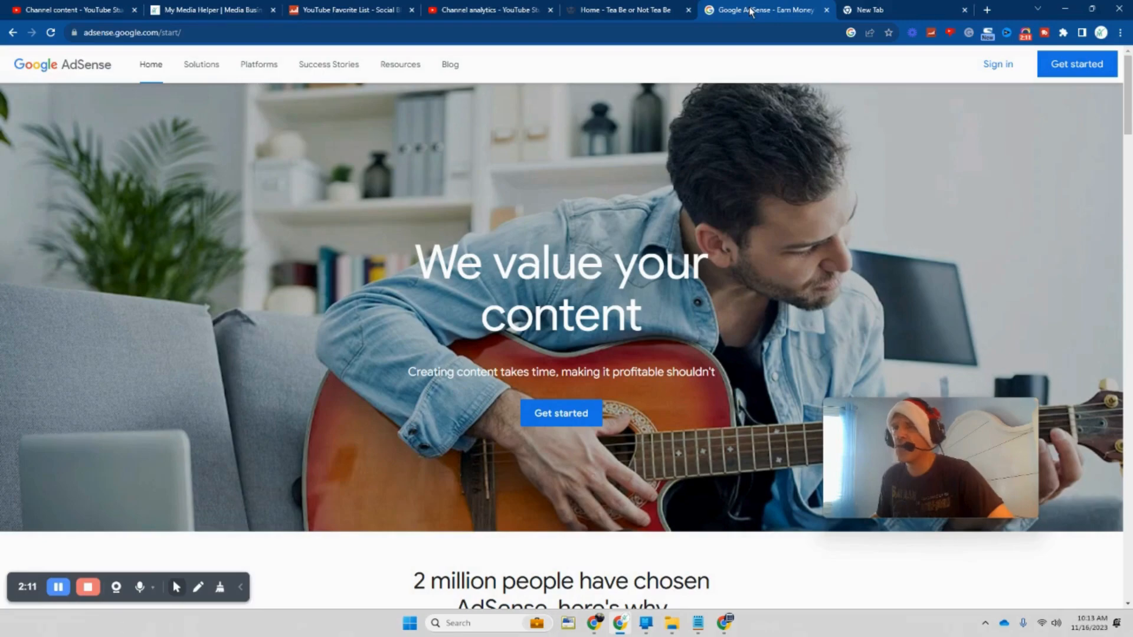
pyautogui.click(987, 77)
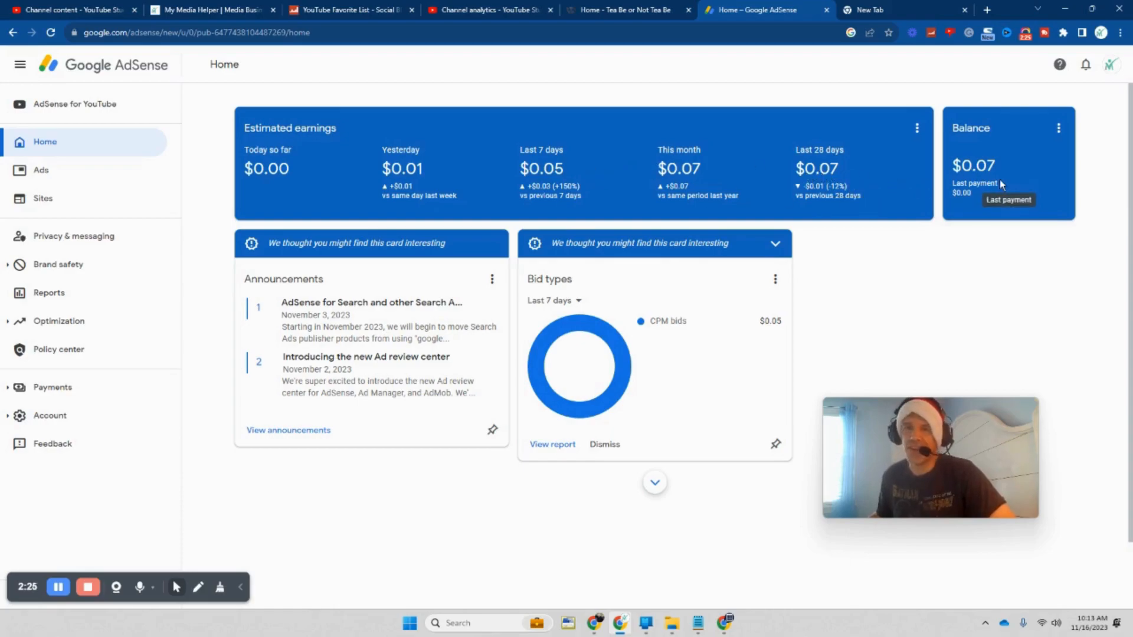
# Check the AdSense for YouTube earnings balance and bring up the list of managed sites.
pyautogui.click(93, 111)
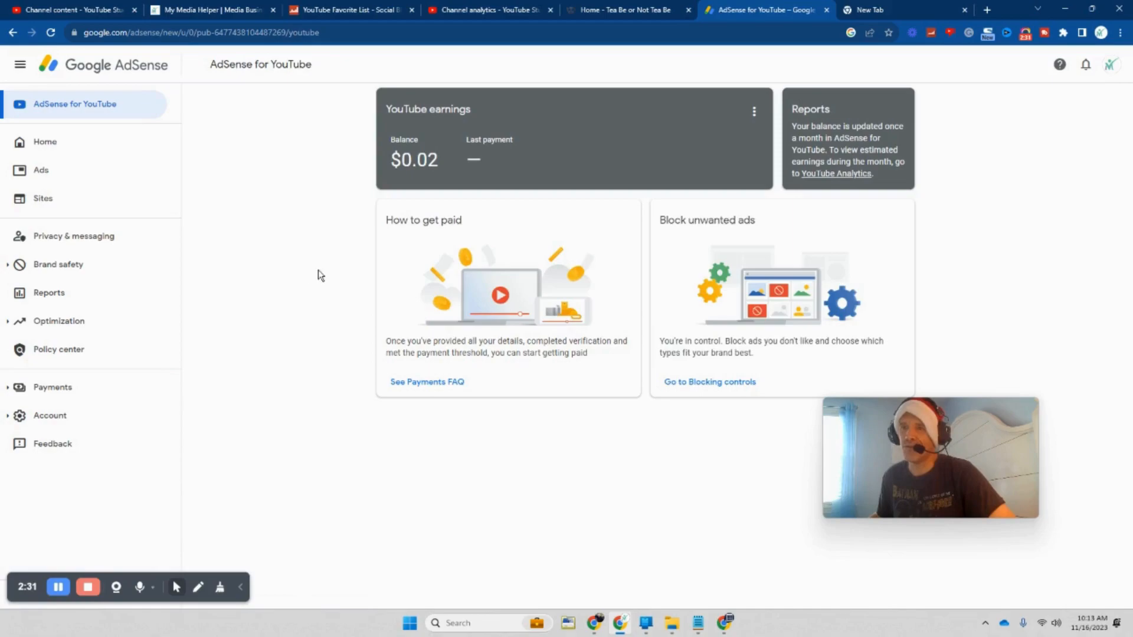
pyautogui.moveTo(442, 170); pyautogui.dragTo(395, 165)
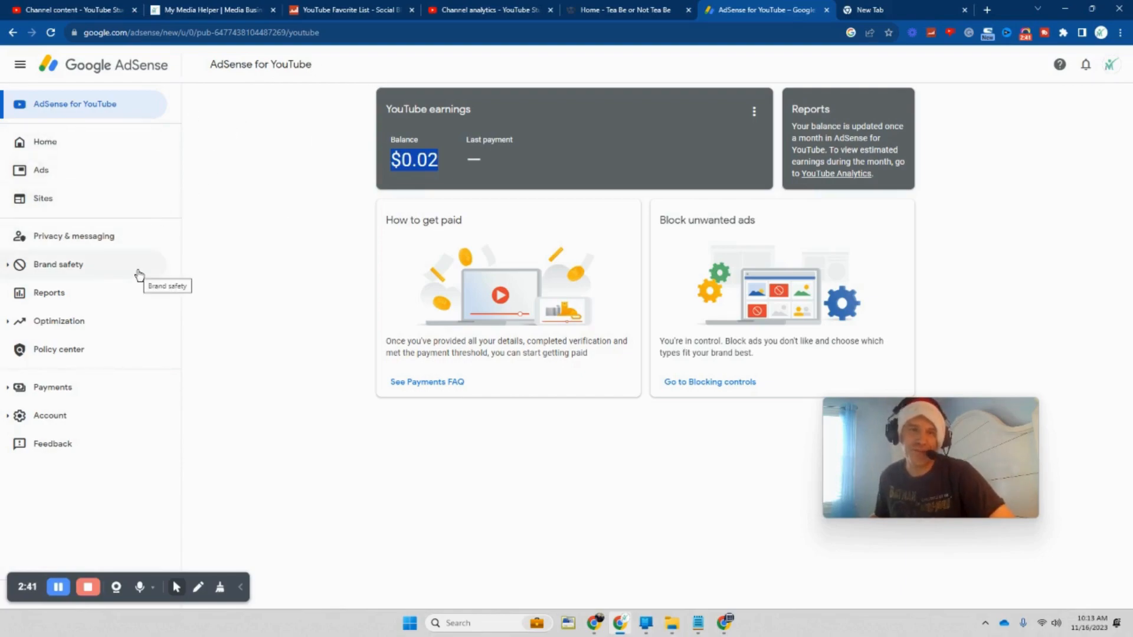
pyautogui.click(47, 198)
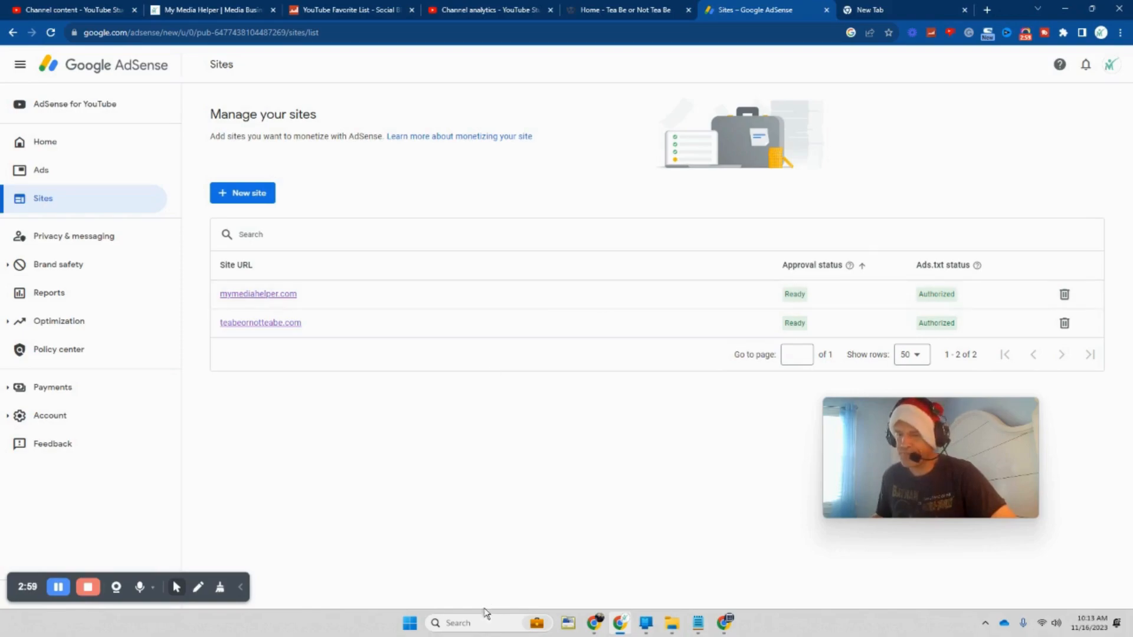
# Launch FileZilla and connect to the saved Making Comics Studios site from the Site Manager.
pyautogui.click(481, 622)
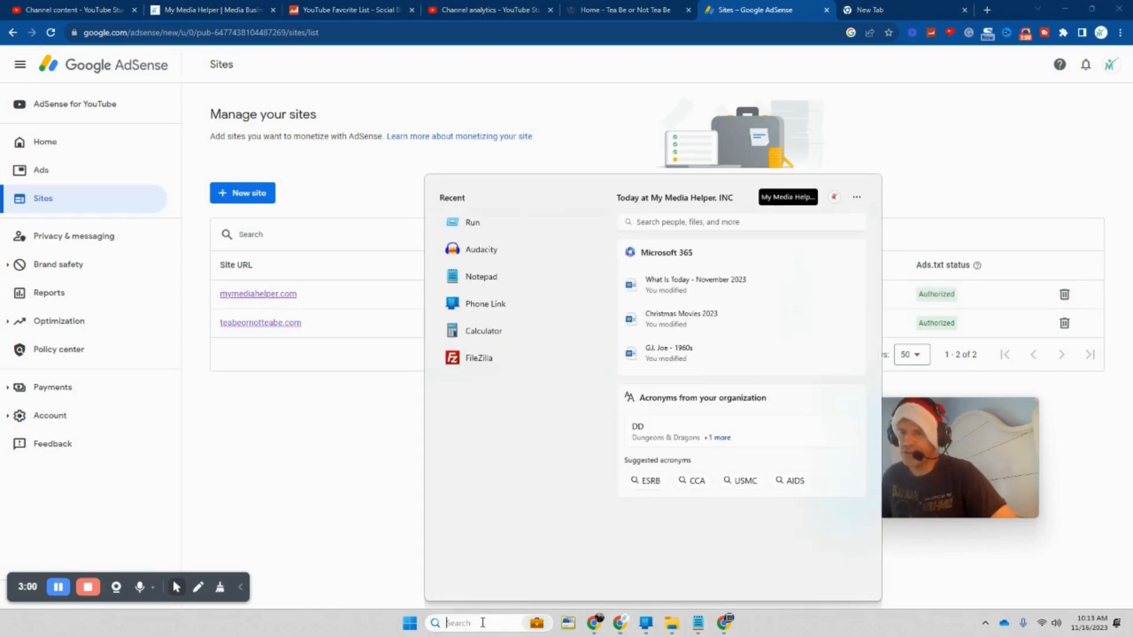
pyautogui.click(478, 358)
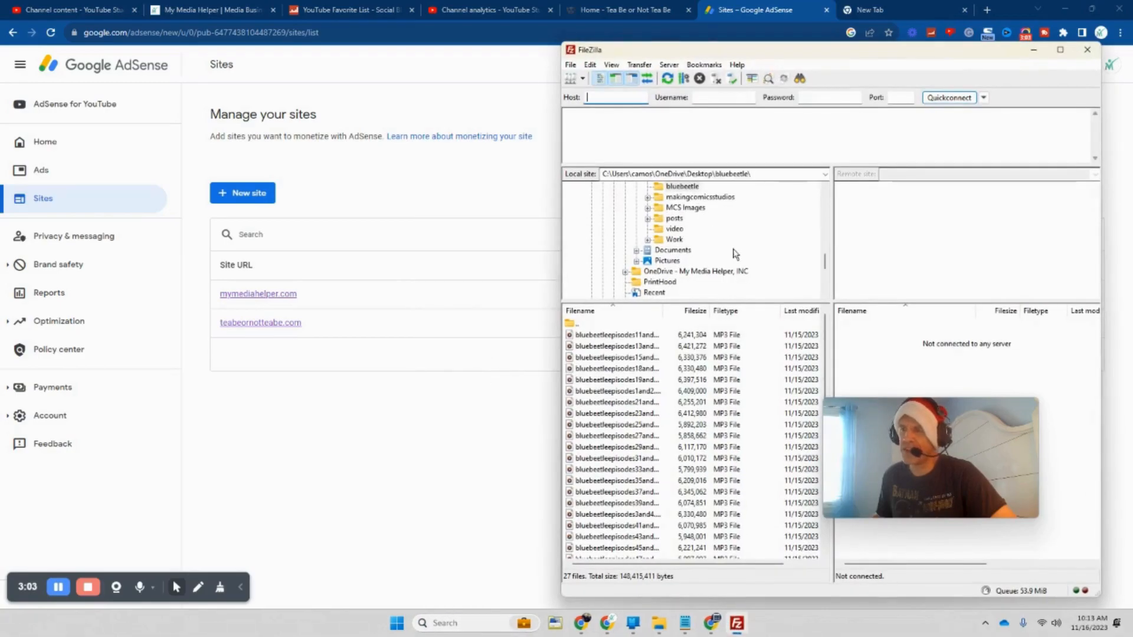
pyautogui.moveTo(825, 261); pyautogui.dragTo(823, 190)
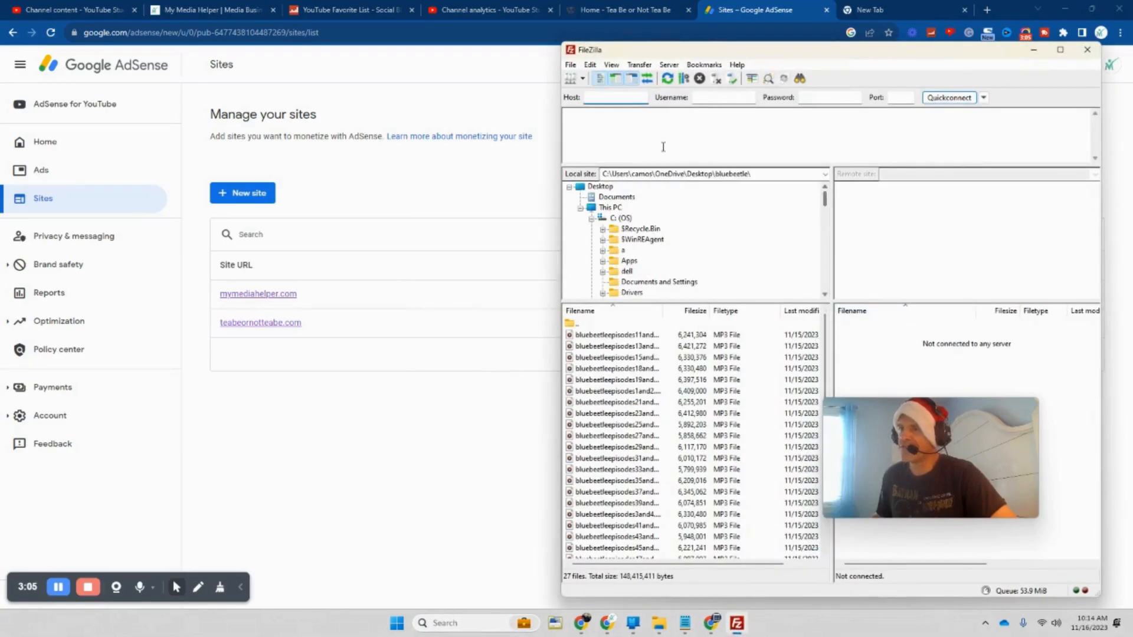
pyautogui.click(571, 65)
pyautogui.click(590, 79)
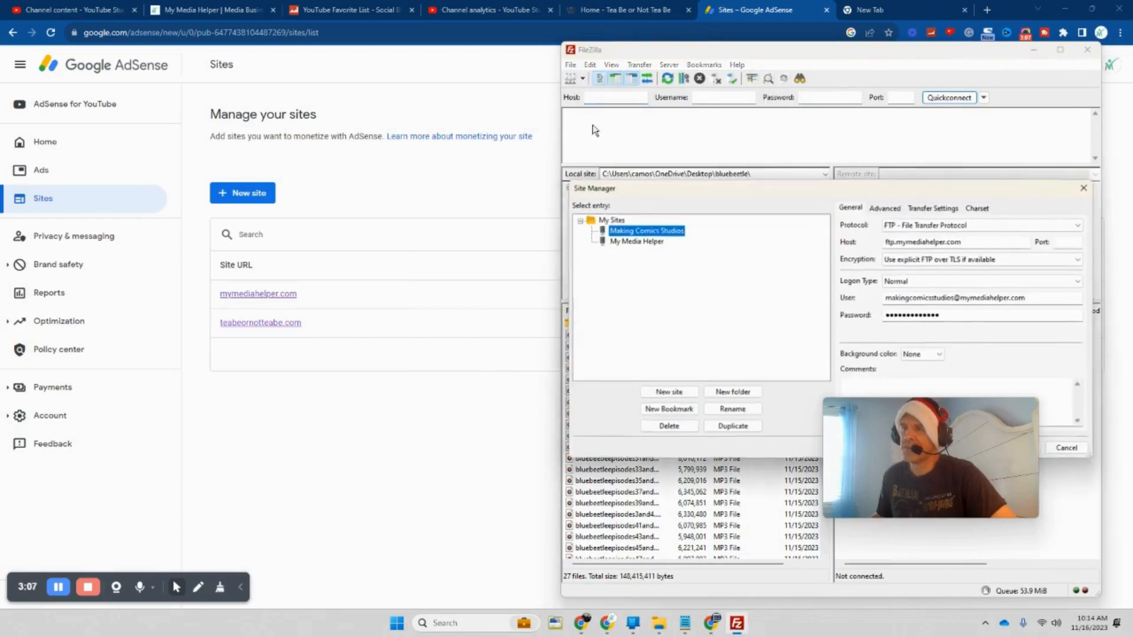
pyautogui.moveTo(835, 414); pyautogui.dragTo(666, 454)
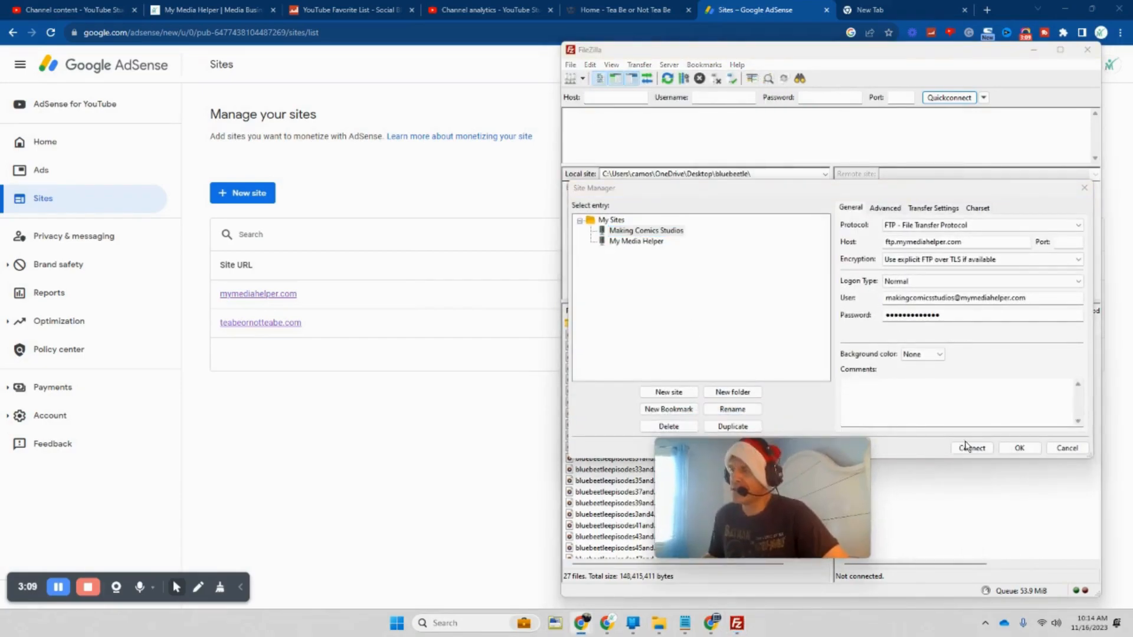
pyautogui.click(971, 448)
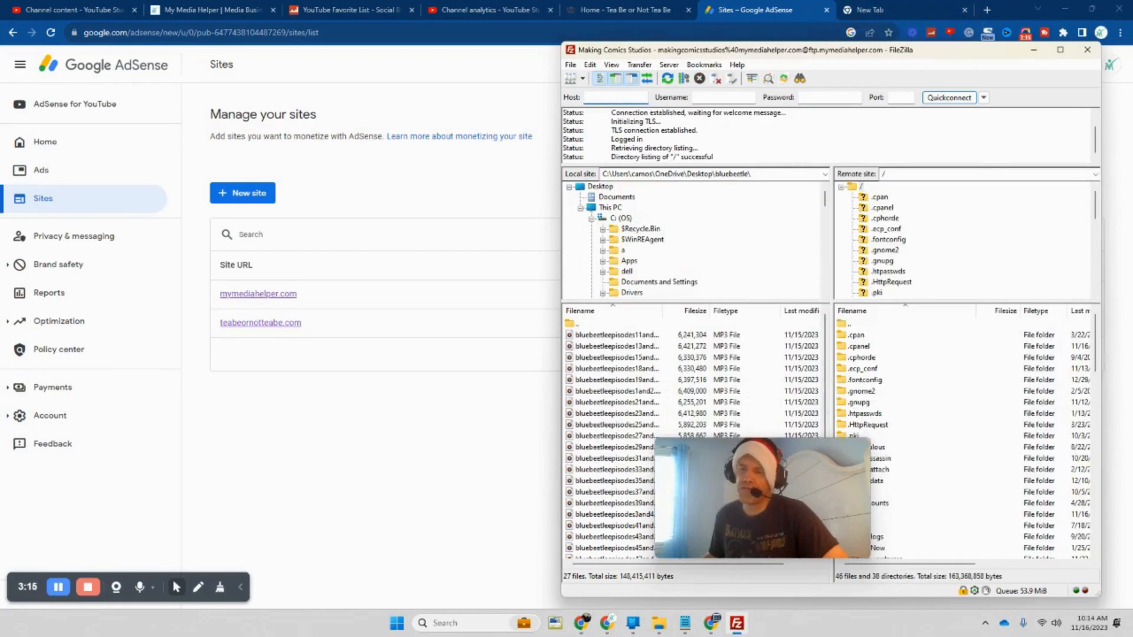
# Switch to the other Chrome window and log in to the Krown Kayak WordPress admin with the saved credentials.
pyautogui.click(582, 624)
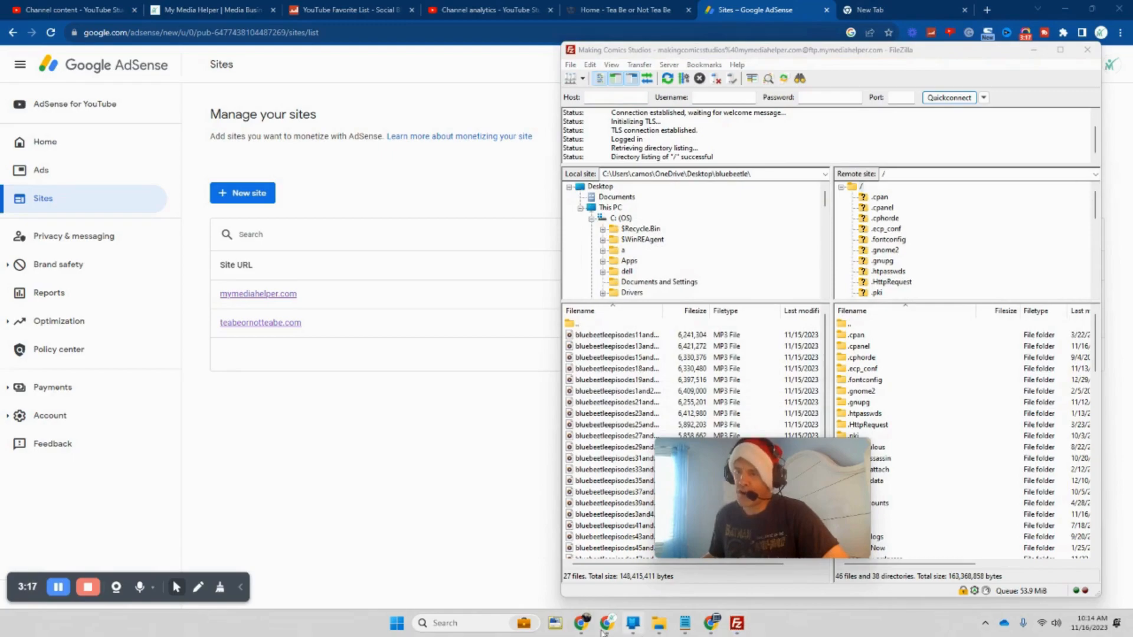
pyautogui.click(498, 576)
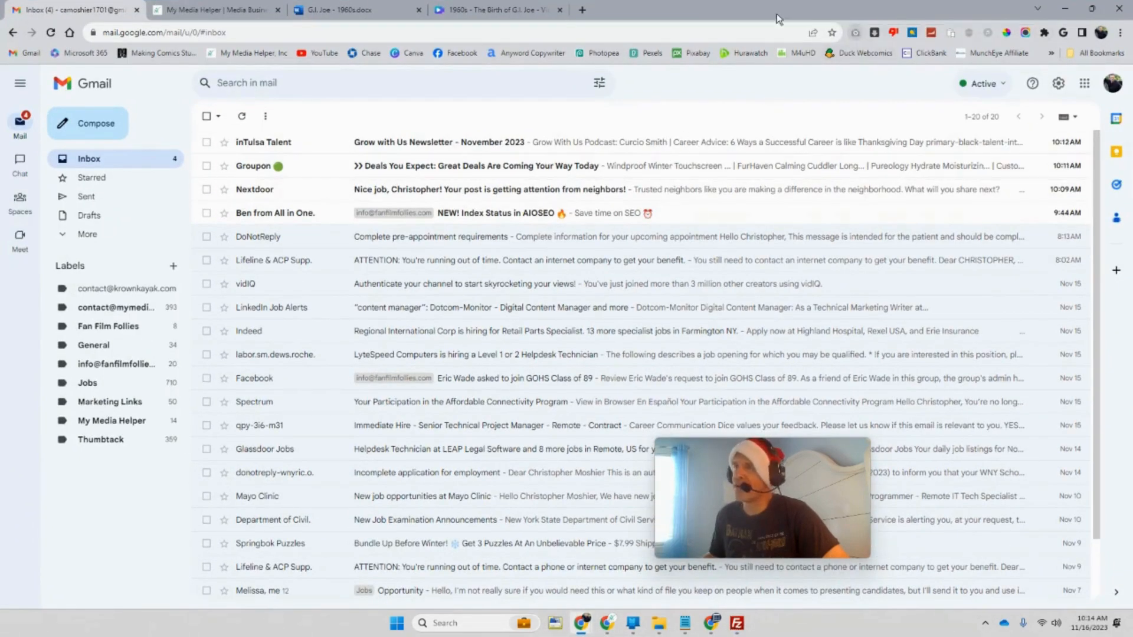
pyautogui.click(576, 10)
pyautogui.click(495, 30)
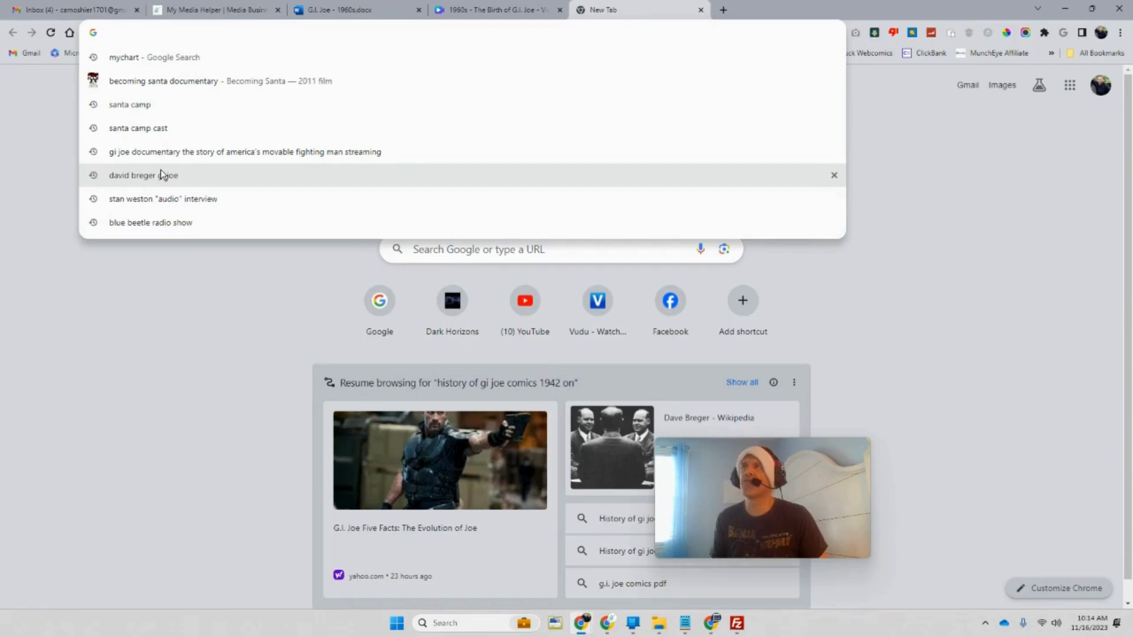
pyautogui.write('krown')
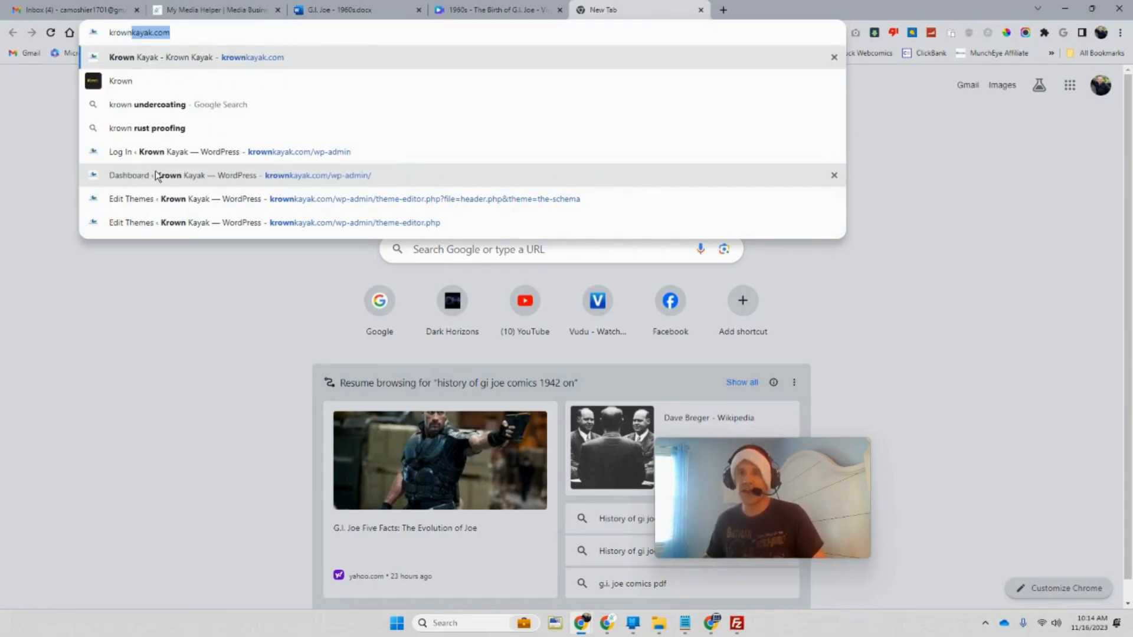
pyautogui.click(351, 157)
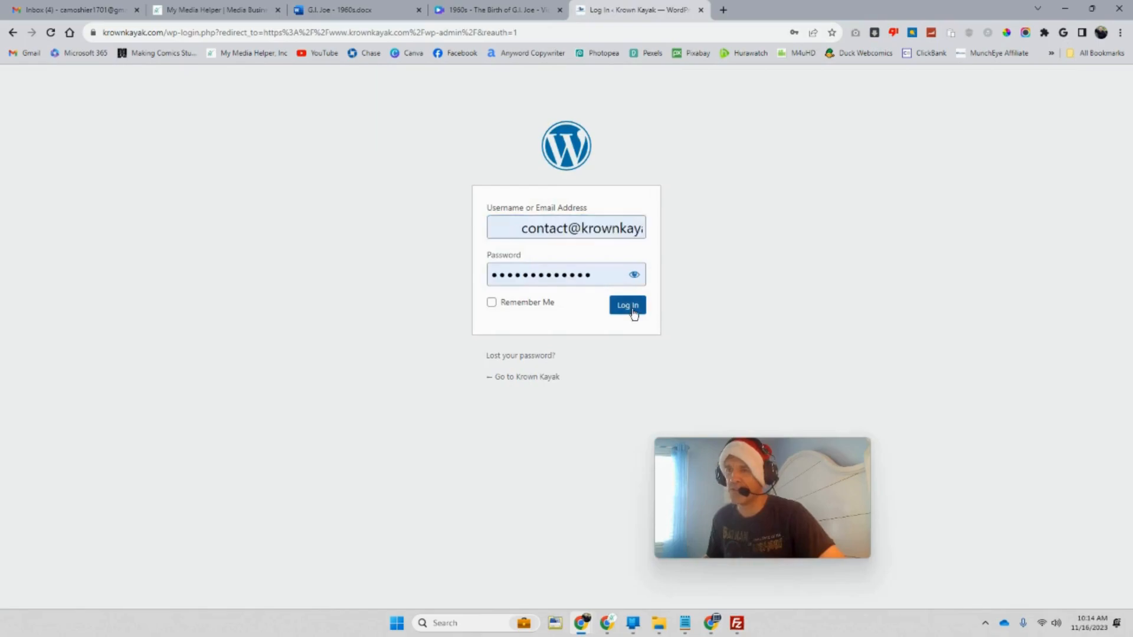
pyautogui.click(634, 313)
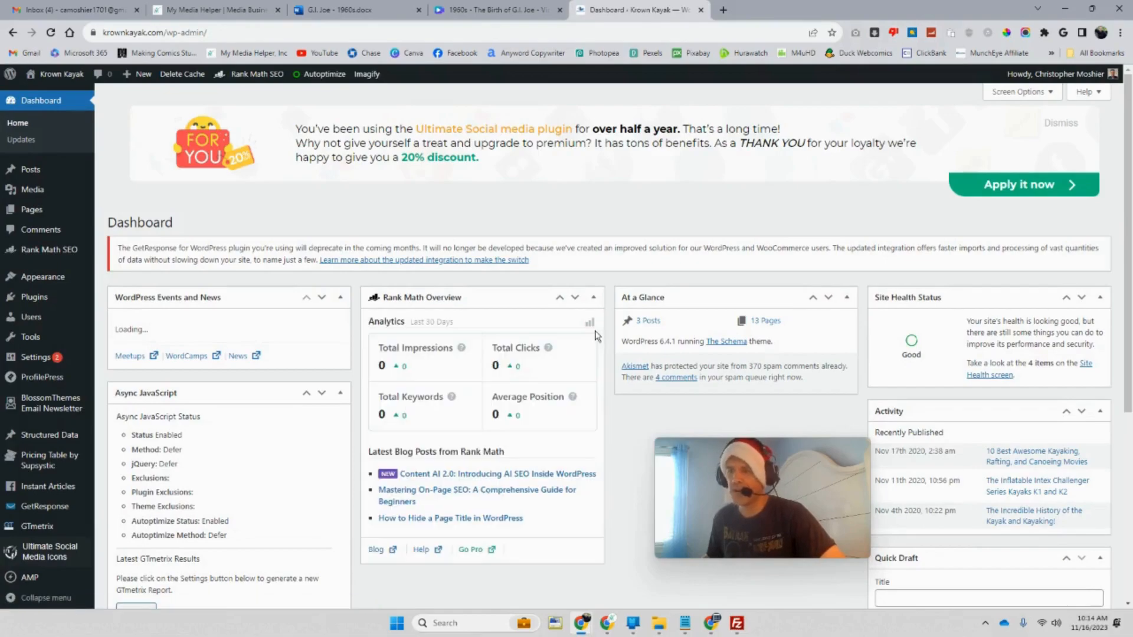
# Search Google for "hostgator" in a new tab, view HostGator's website, and return to the search results.
pyautogui.click(723, 9)
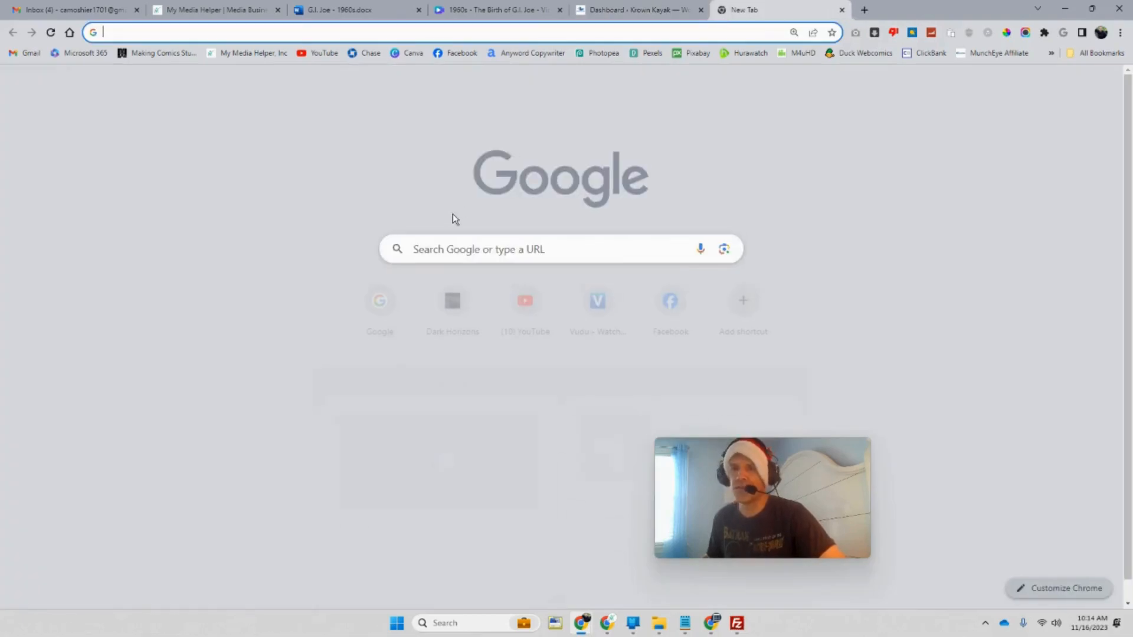
pyautogui.click(467, 256)
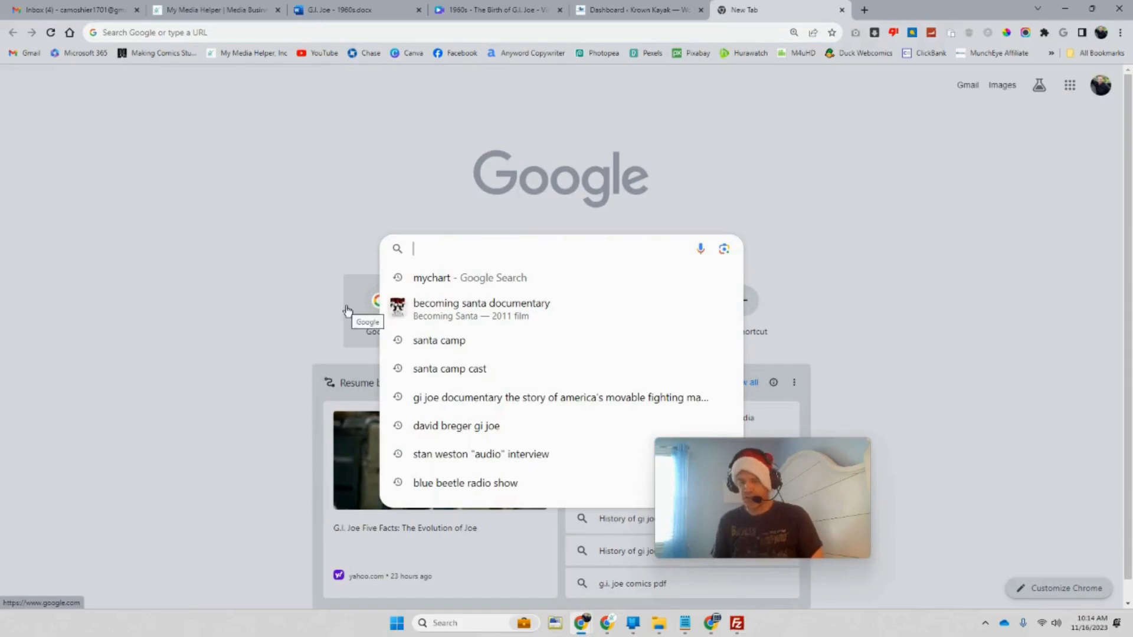
pyautogui.write('hostgator')
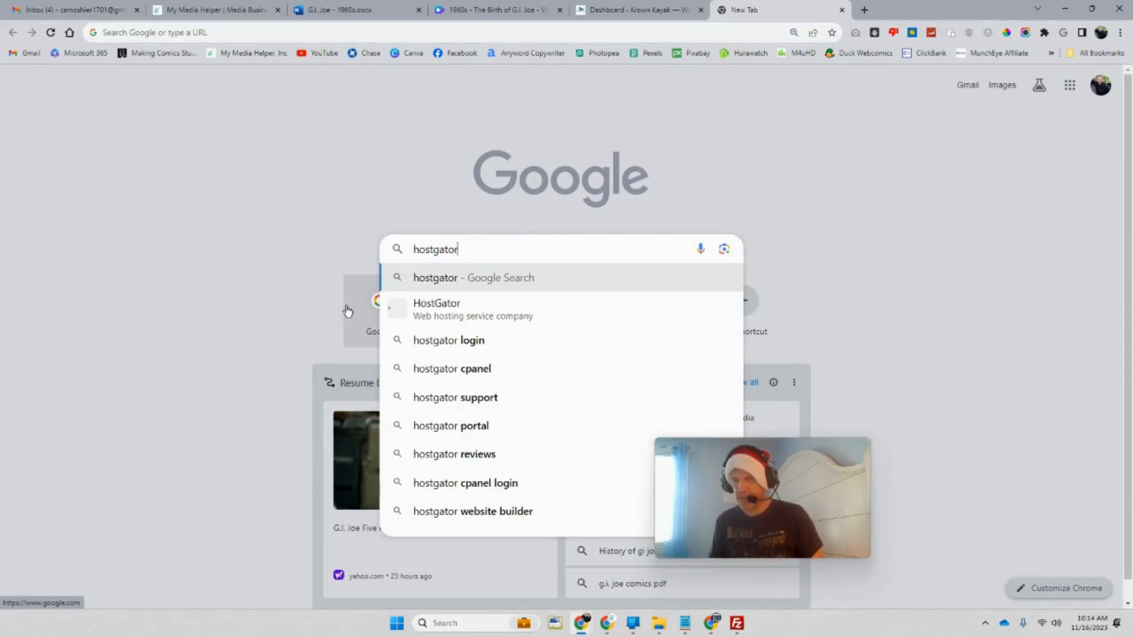
pyautogui.press('Return')
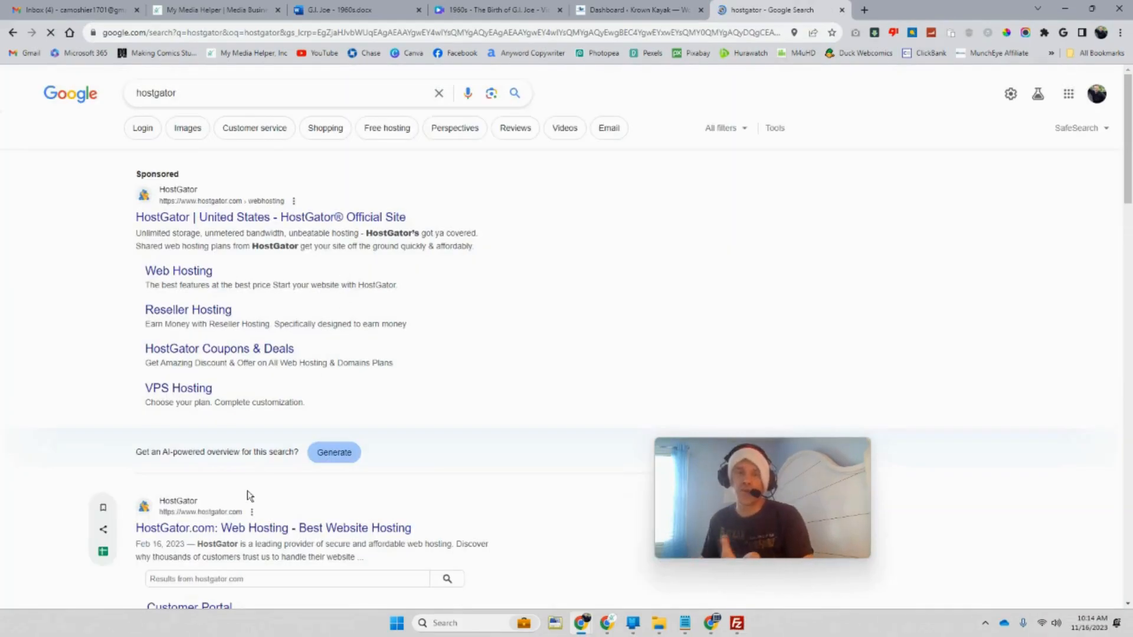
pyautogui.click(253, 532)
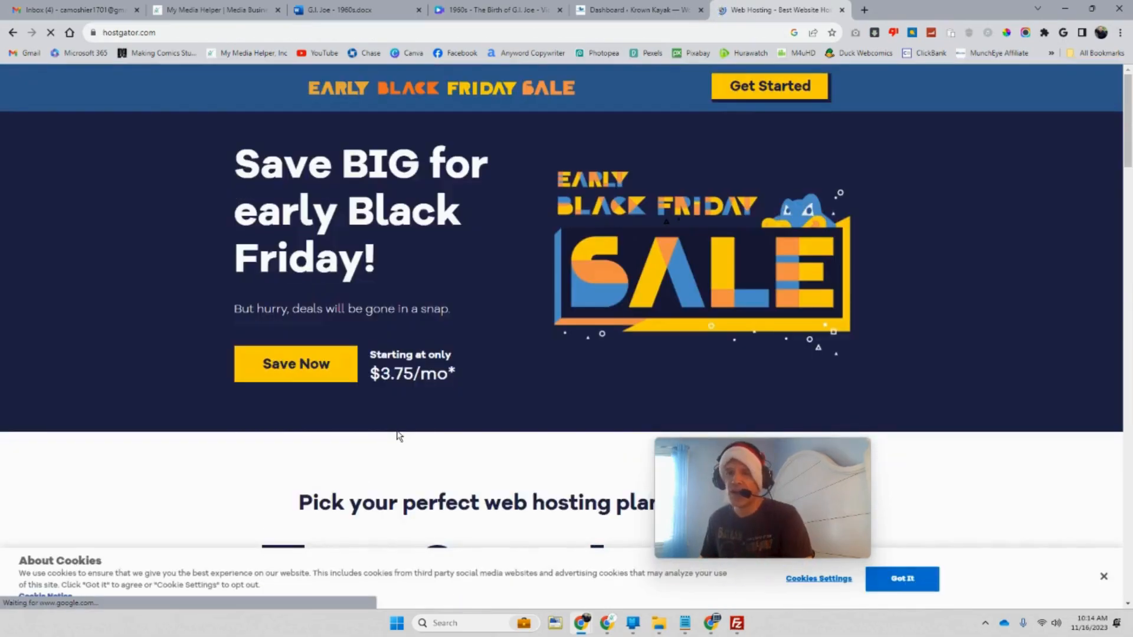
pyautogui.click(12, 33)
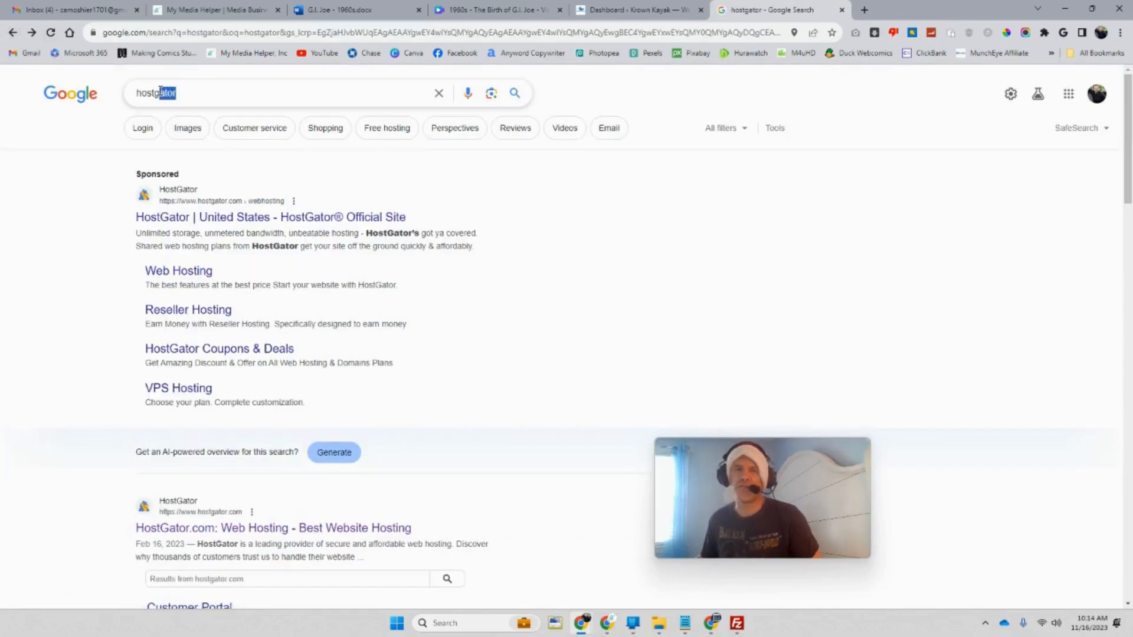
# Search for "hostmonster" and open the control panel login page on the Hostmonster website.
pyautogui.write('monster')
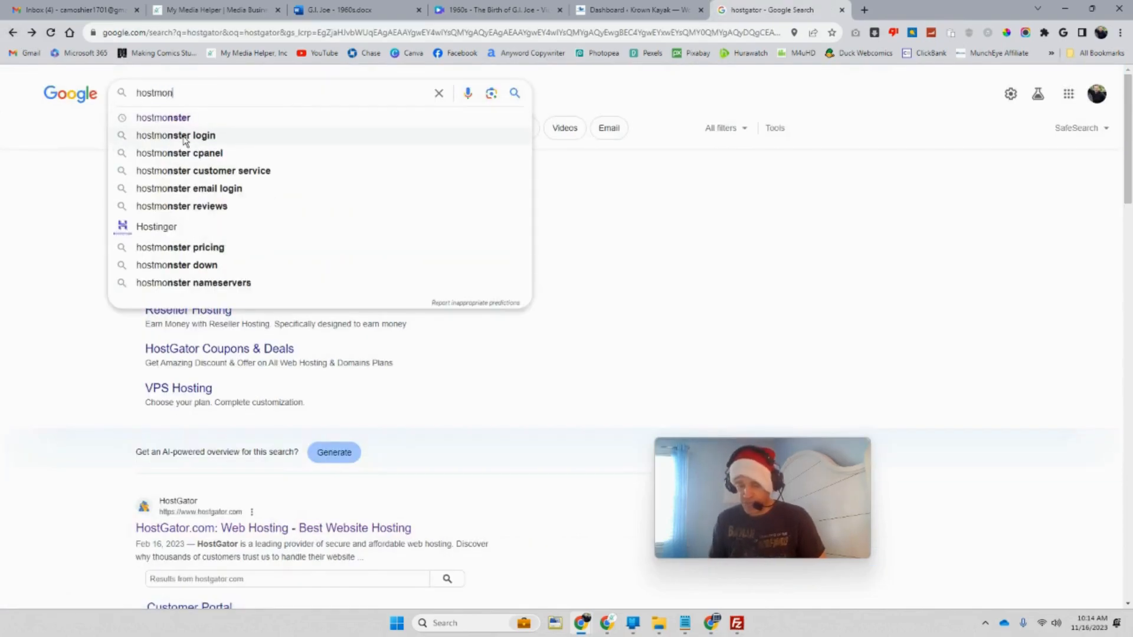
pyautogui.press('Return')
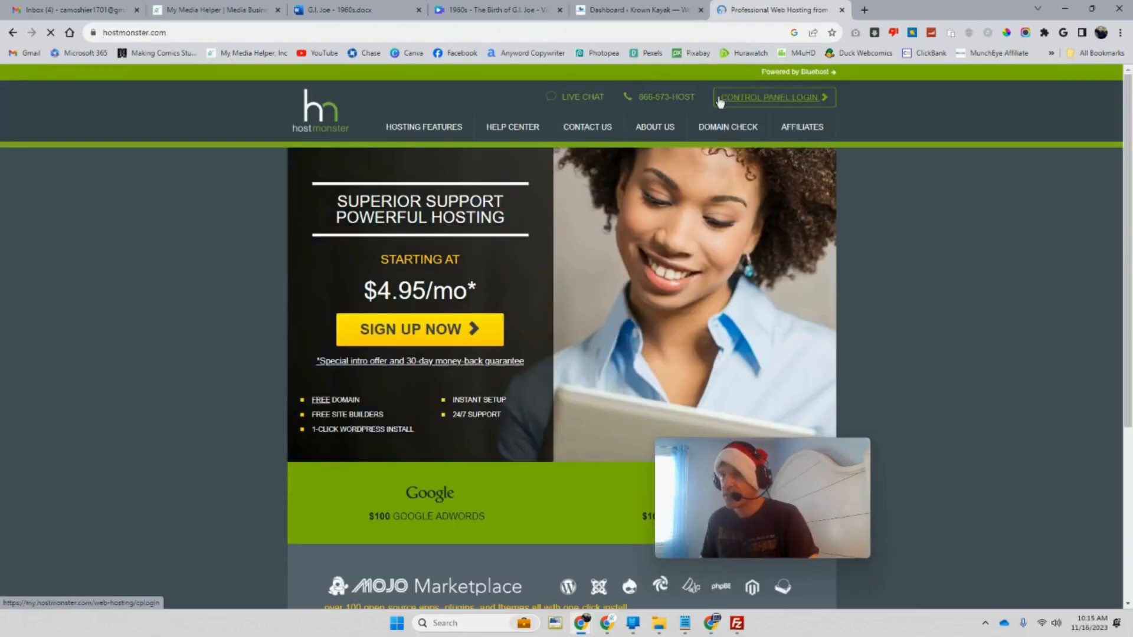
pyautogui.click(720, 102)
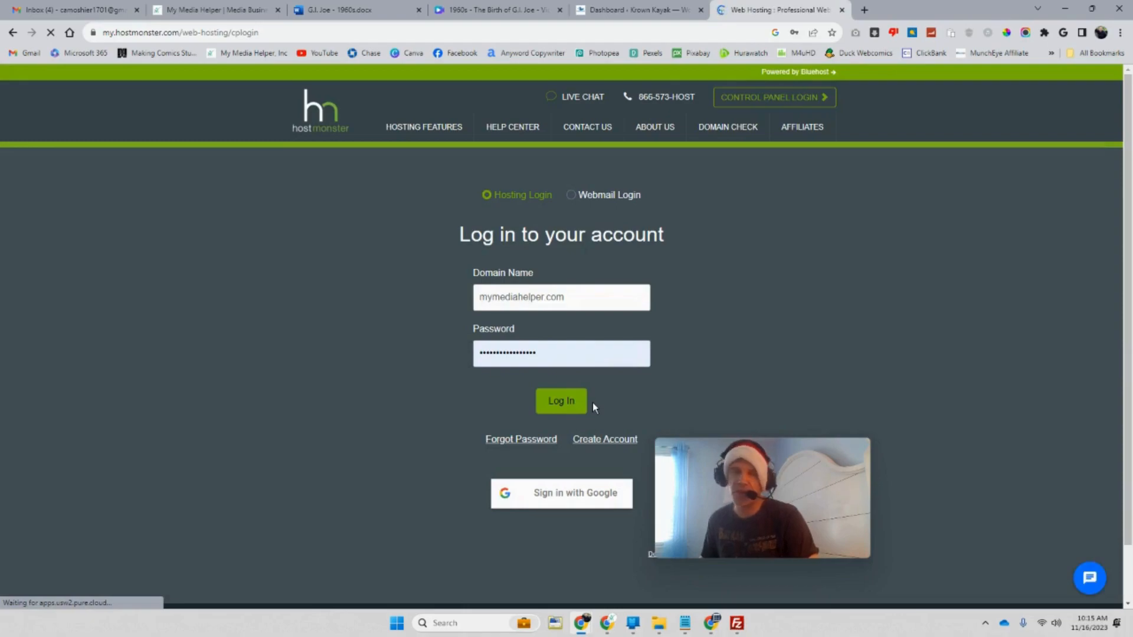
# Log in to the Hostmonster control panel with the saved credentials and open the cPanel File Manager from the advanced tools.
pyautogui.click(592, 402)
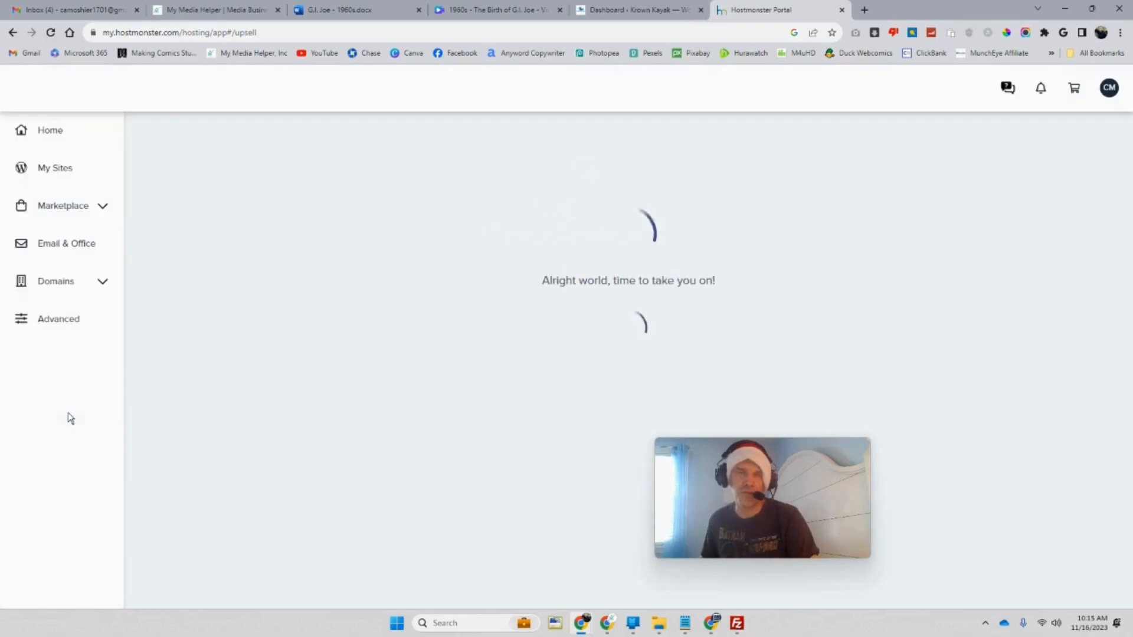
pyautogui.click(59, 319)
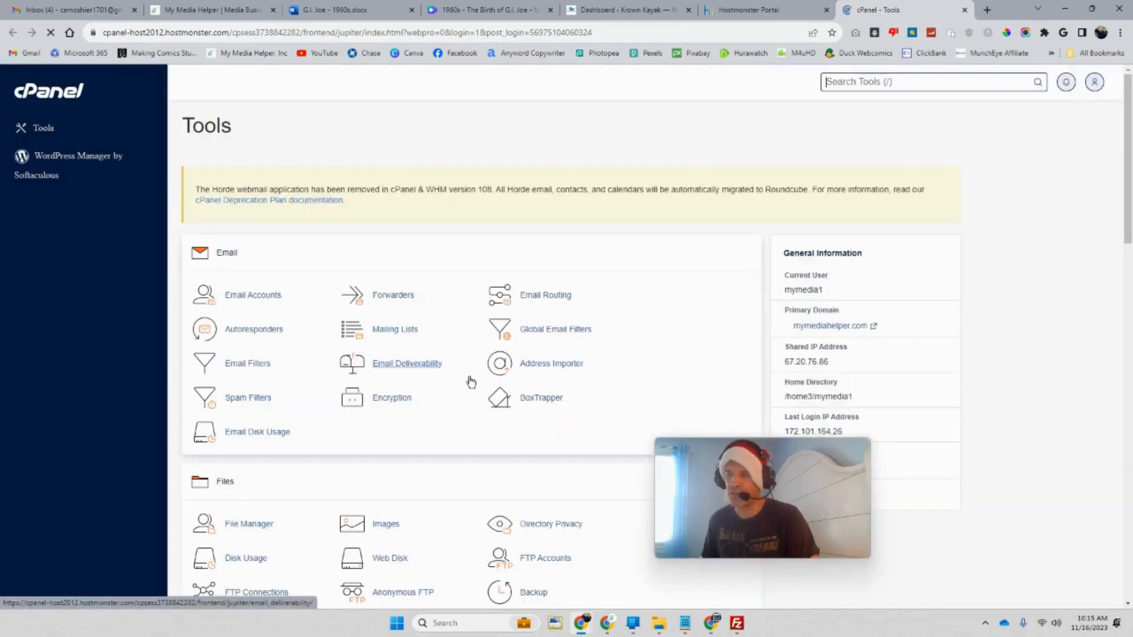
pyautogui.scroll(-1, 375, 428)
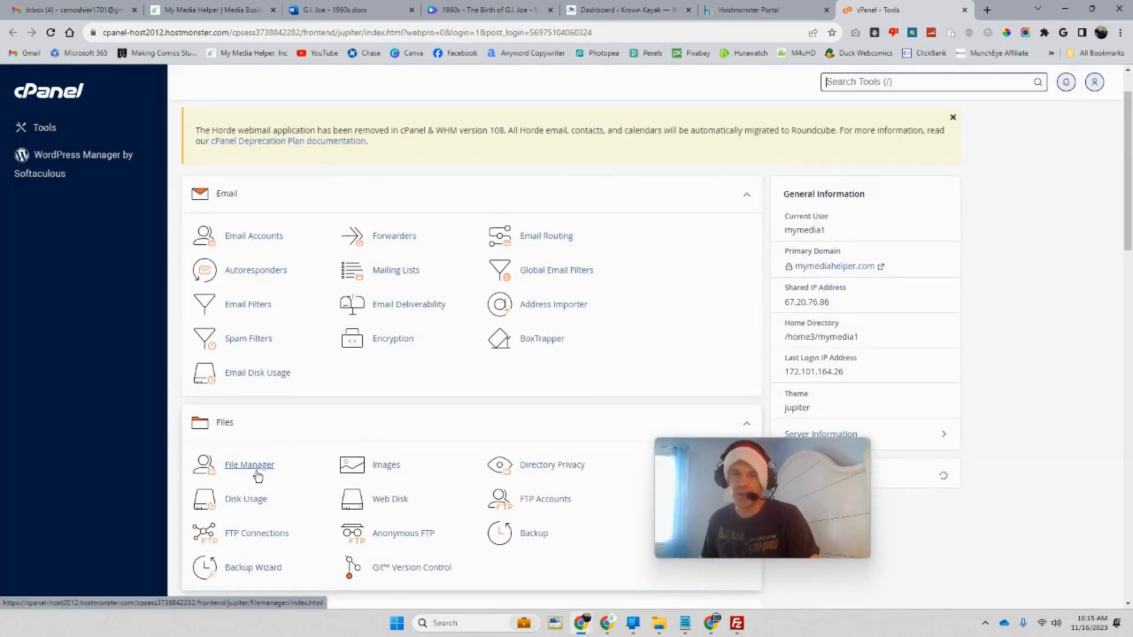
pyautogui.click(256, 469)
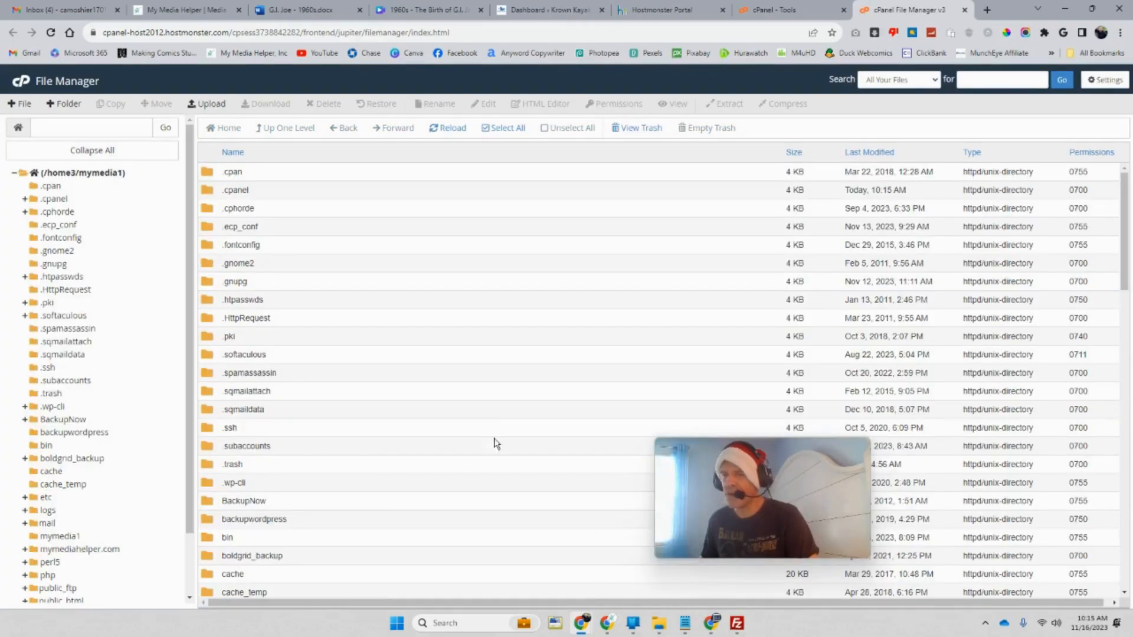
# Open the public_html folder and bring the ads.txt file into view among the website's root files.
pyautogui.scroll(-1, 561, 377)
pyautogui.moveTo(1123, 235); pyautogui.dragTo(1113, 308)
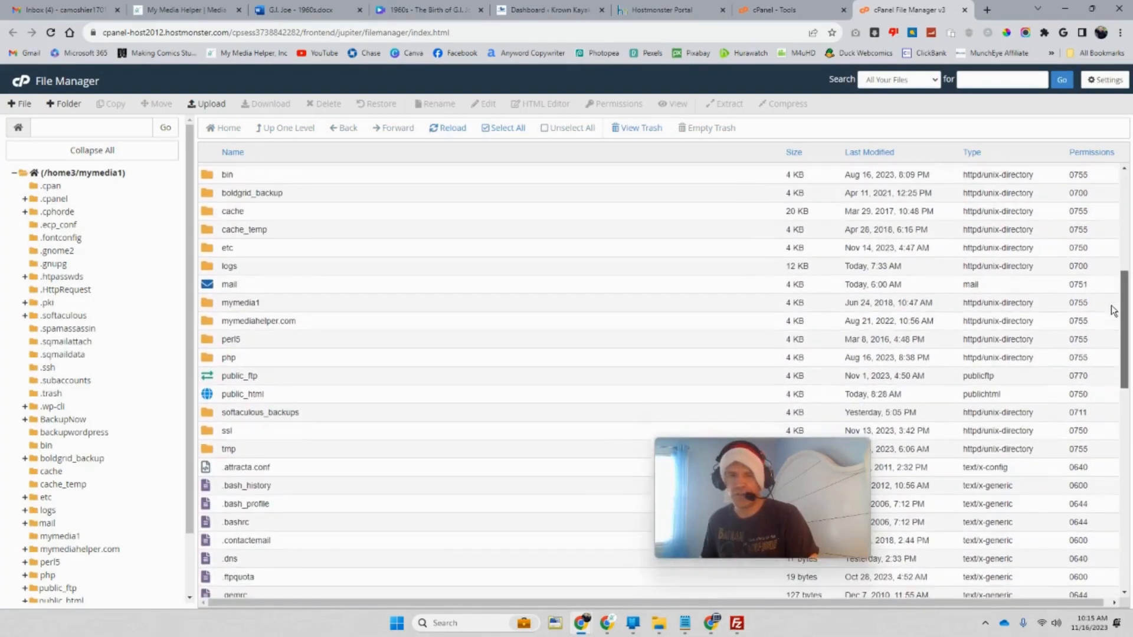
pyautogui.doubleClick(206, 392)
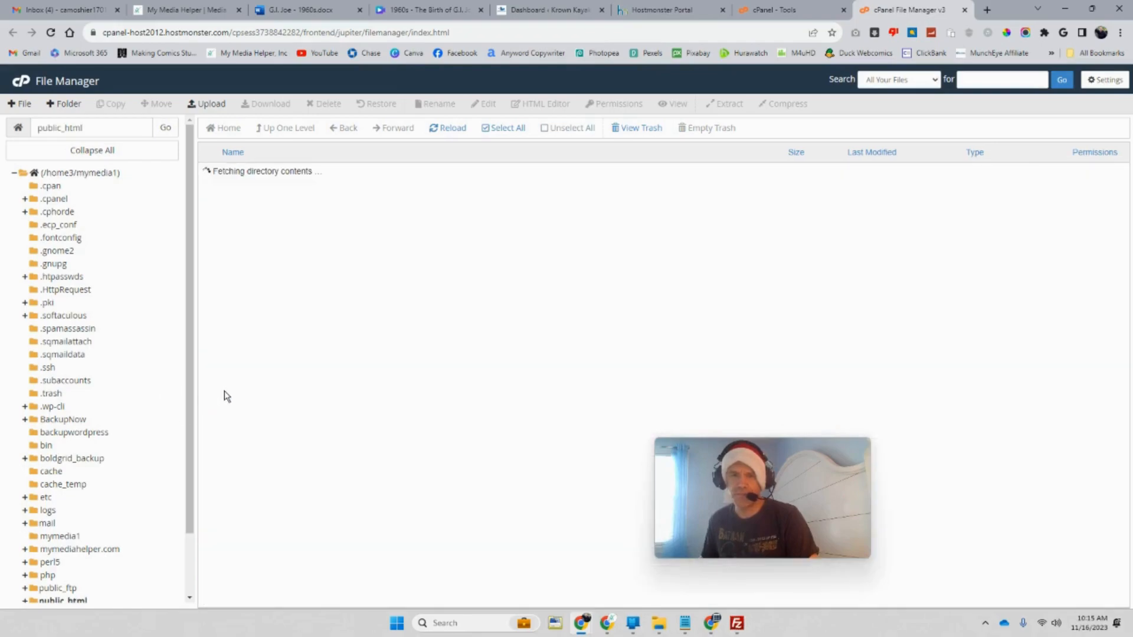
pyautogui.moveTo(1124, 196); pyautogui.dragTo(1106, 420)
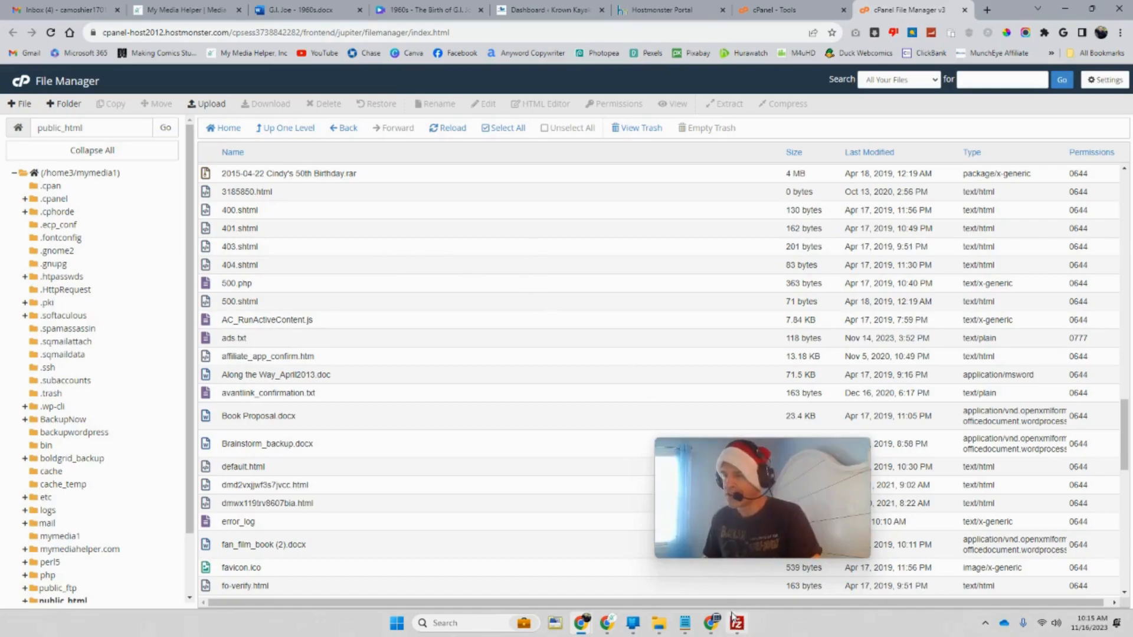
# Switch to the What Is Today? Chrome window and review the earning eligibility requirements in YouTube Studio.
pyautogui.click(712, 623)
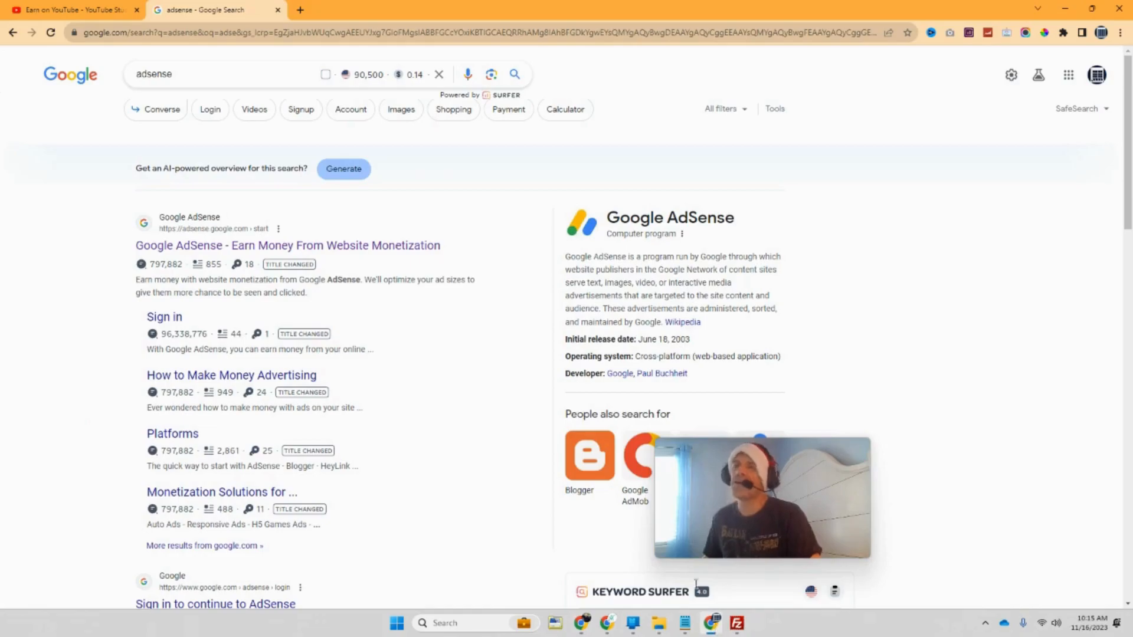
pyautogui.click(37, 7)
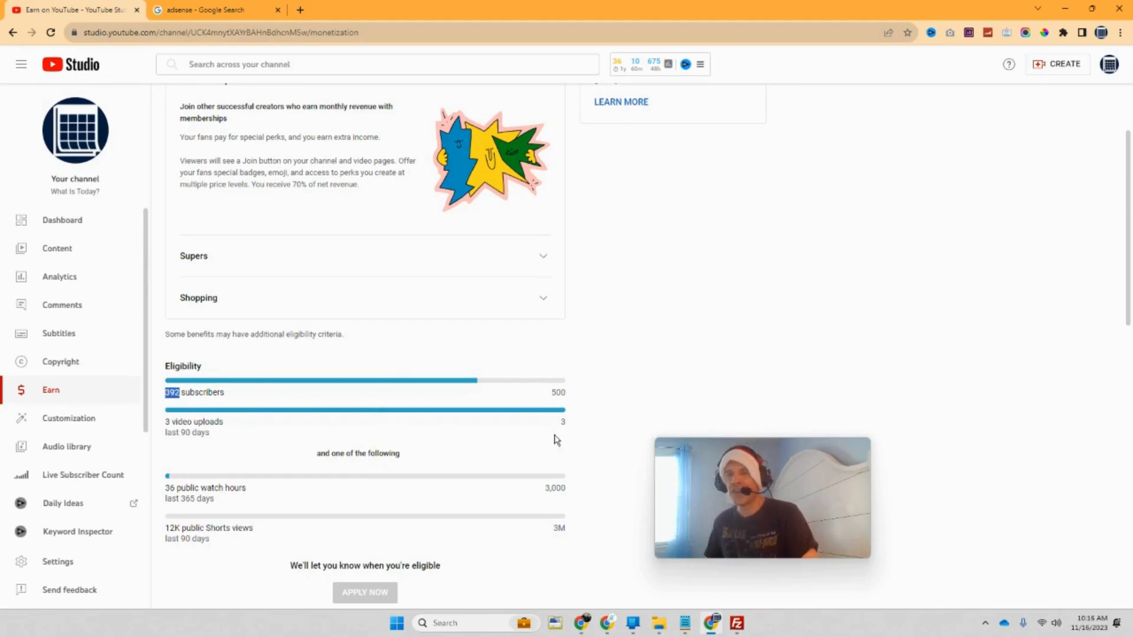
pyautogui.scroll(2, 626, 295)
pyautogui.scroll(-1, 642, 280)
pyautogui.scroll(1, 642, 282)
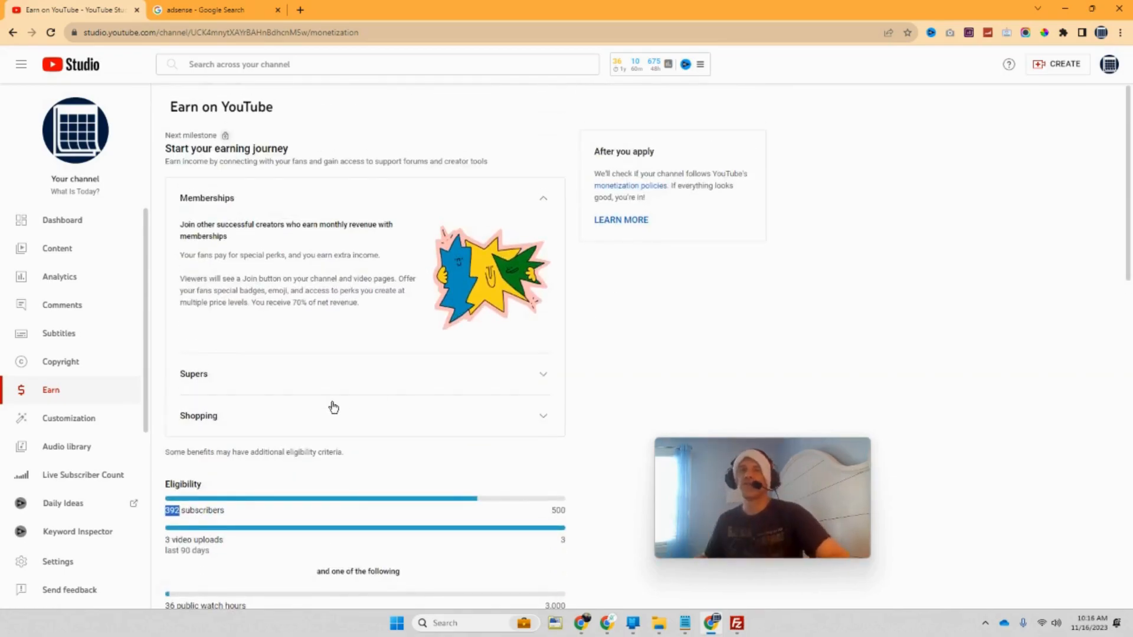
# Open the Google AdSense site from the search results and begin sign-up with the What Is Today? account.
pyautogui.click(236, 10)
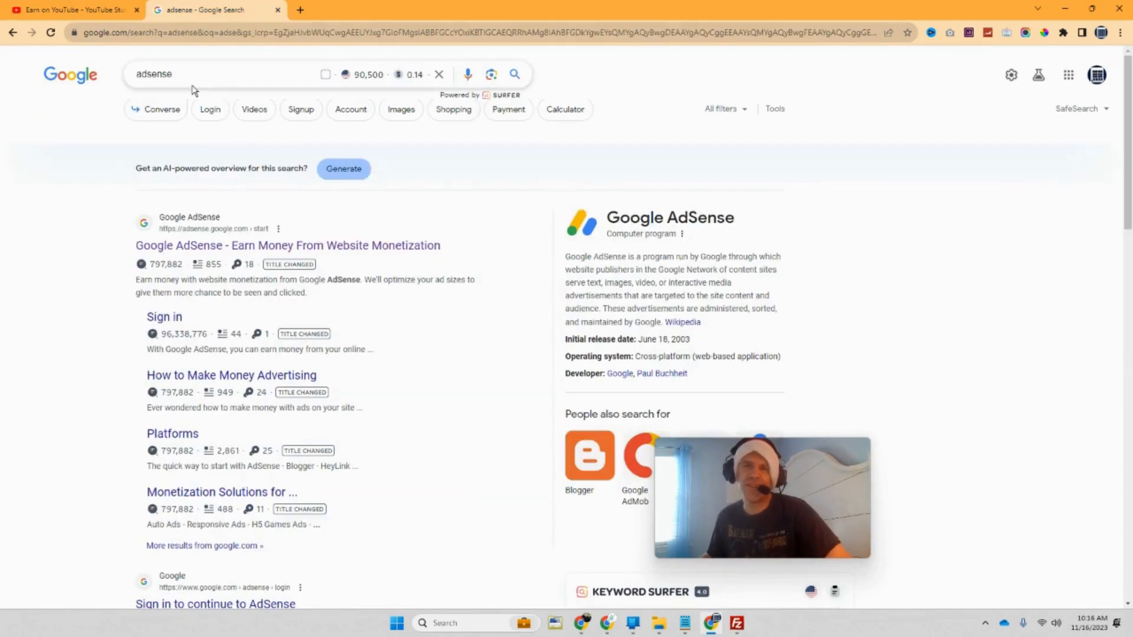
pyautogui.click(261, 246)
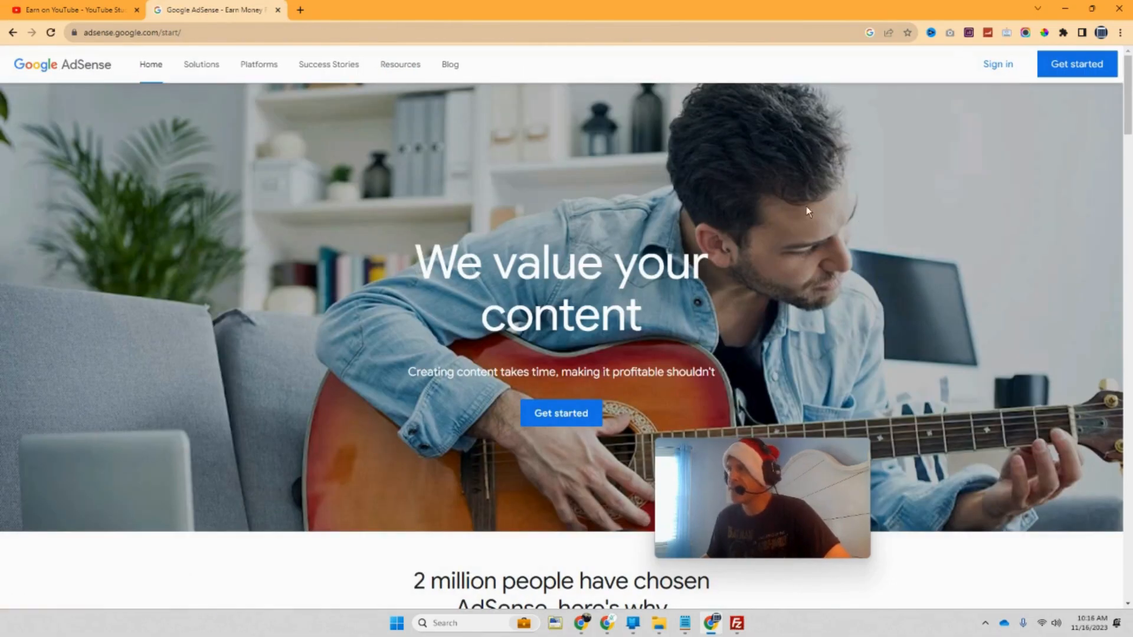
pyautogui.click(1084, 66)
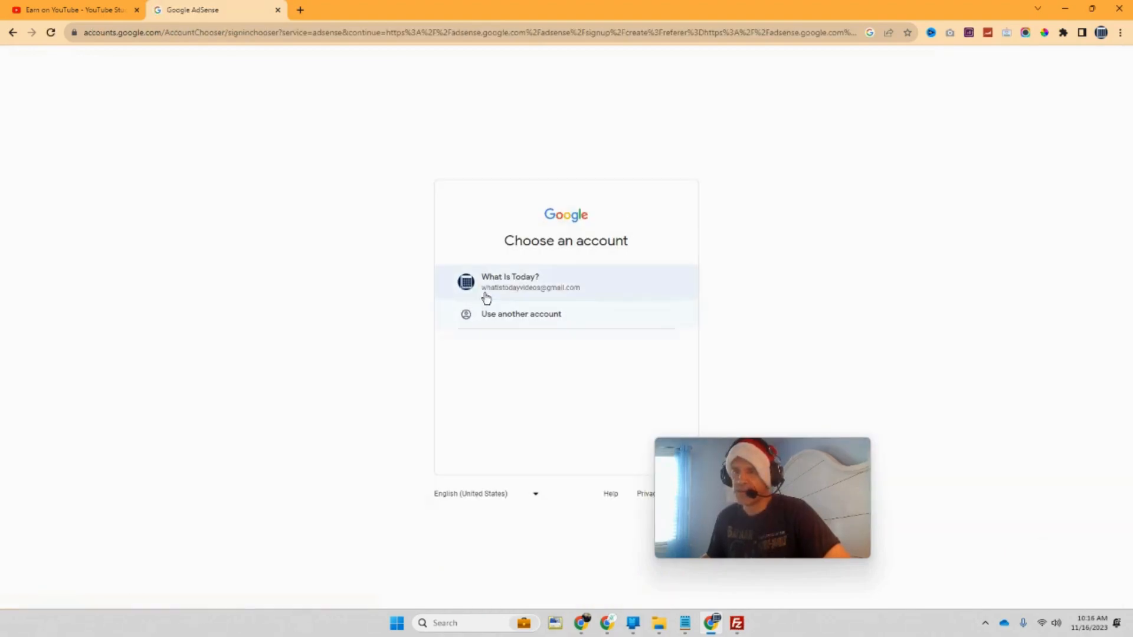
pyautogui.click(487, 295)
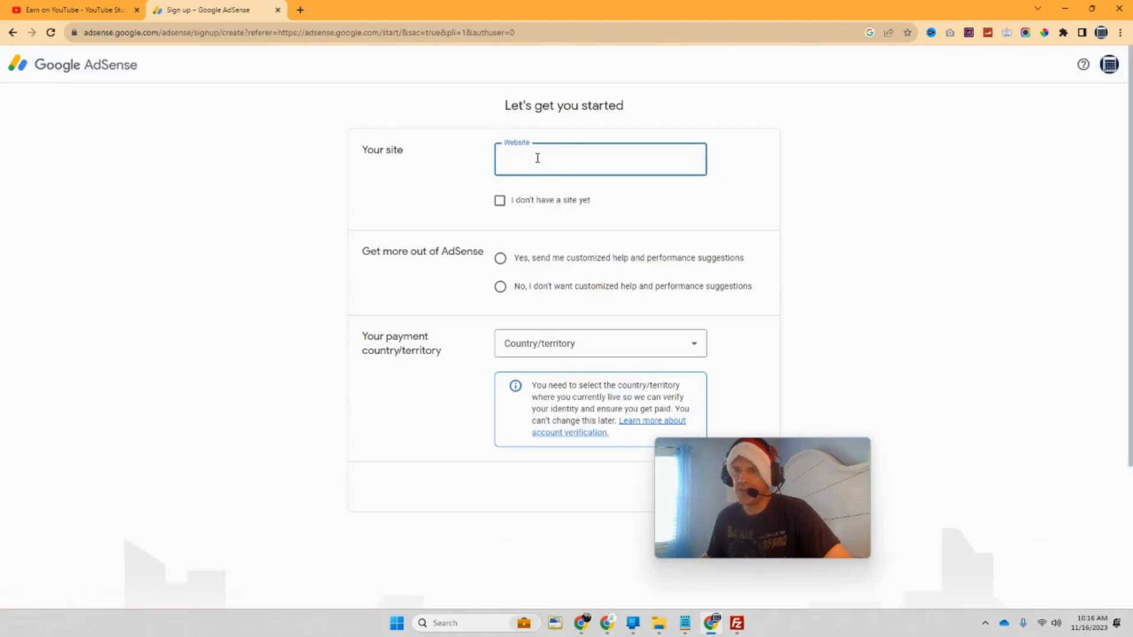
# Try entering "What Is Today?" as the website in the AdSense sign-up form.
pyautogui.click(79, 9)
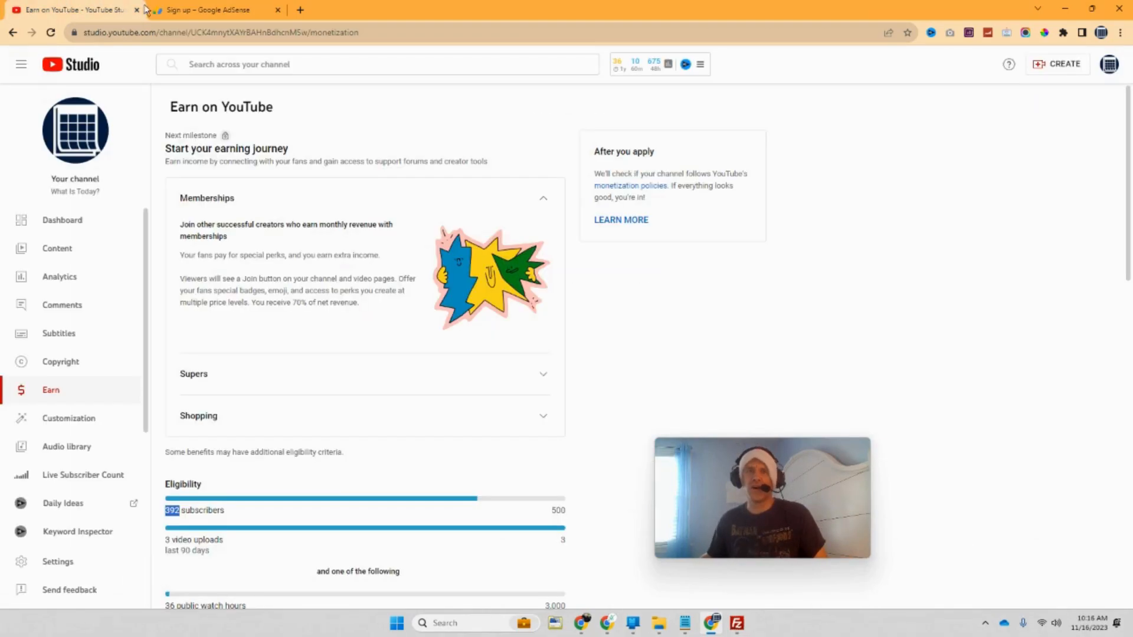
pyautogui.click(208, 10)
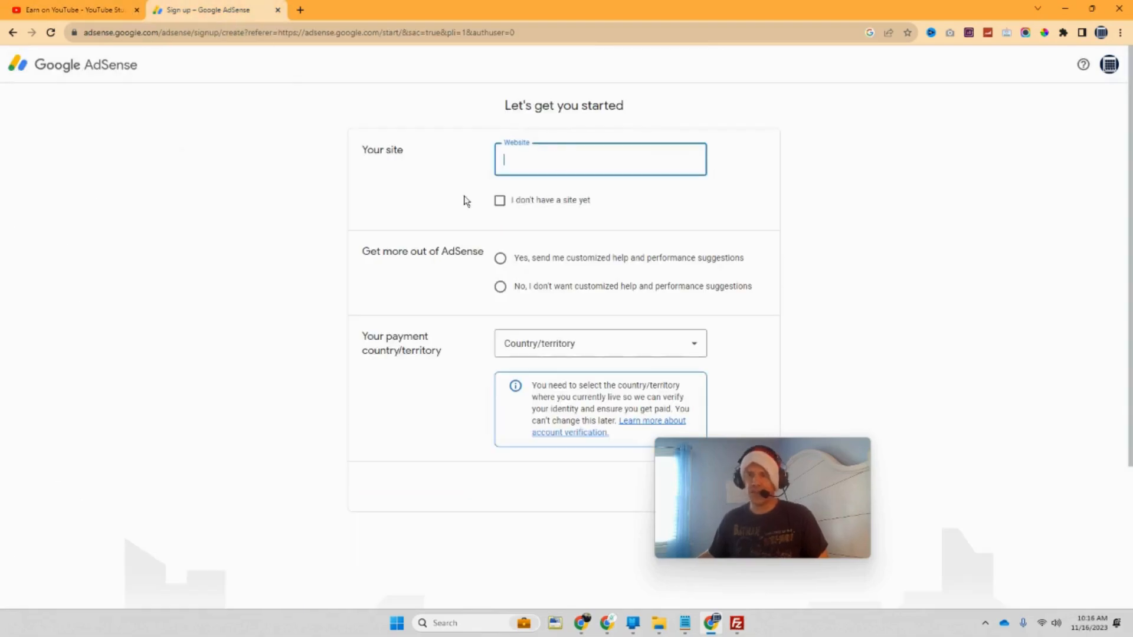
pyautogui.write('What Is')
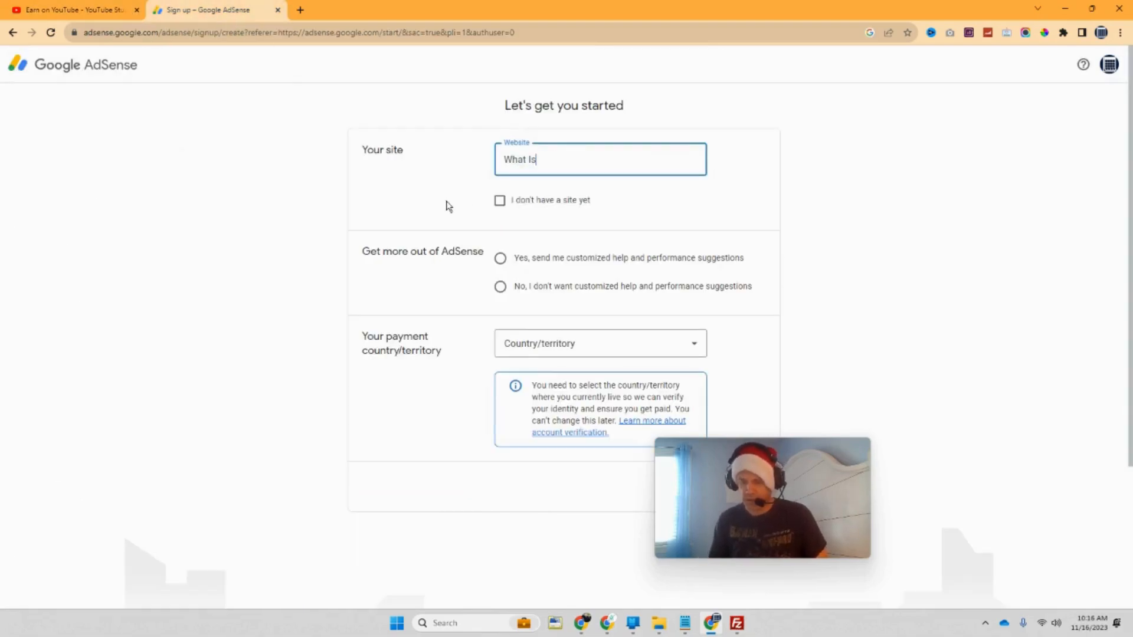
pyautogui.write(' Today?')
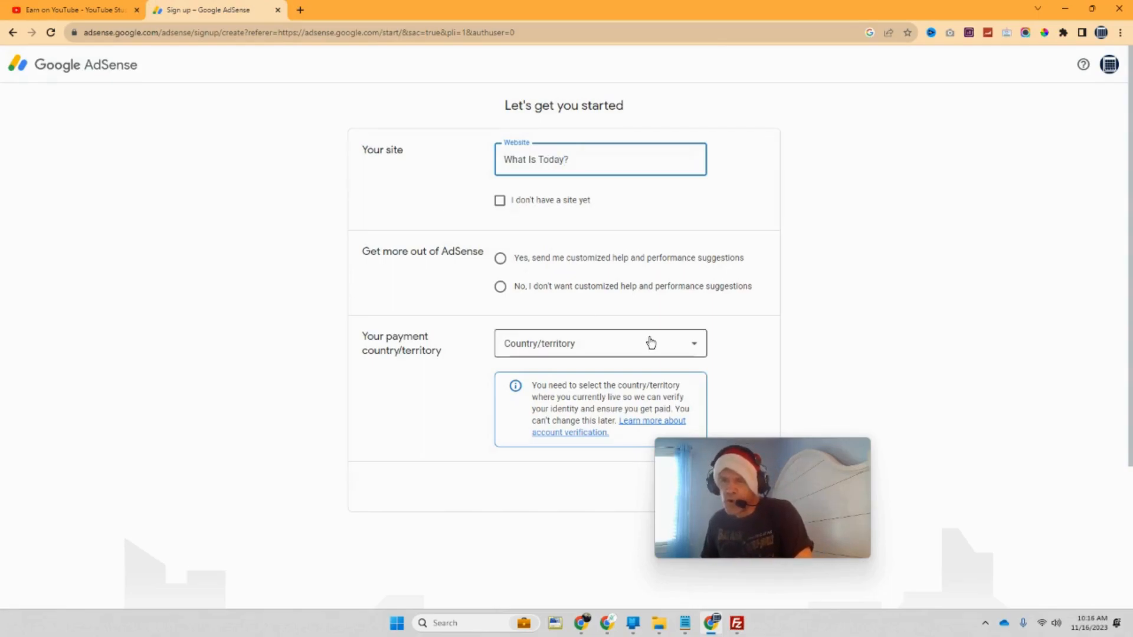
# Opt in to customized help and performance suggestions, and set the payment country to United States.
pyautogui.click(500, 259)
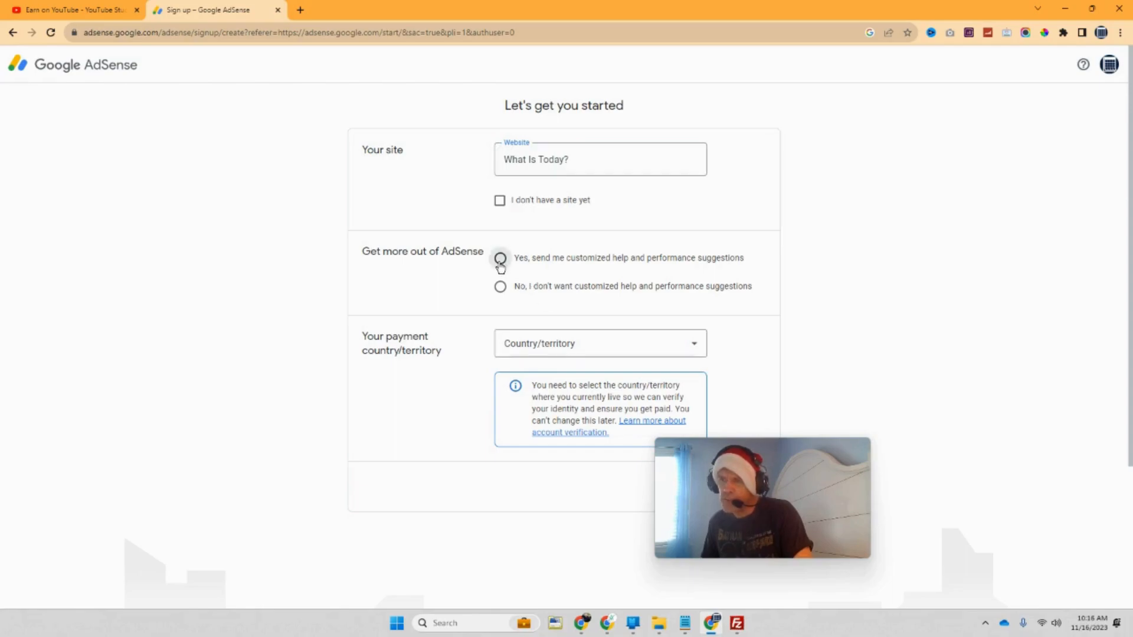
pyautogui.click(699, 349)
pyautogui.moveTo(702, 355); pyautogui.dragTo(702, 531)
pyautogui.moveTo(775, 469); pyautogui.dragTo(900, 368)
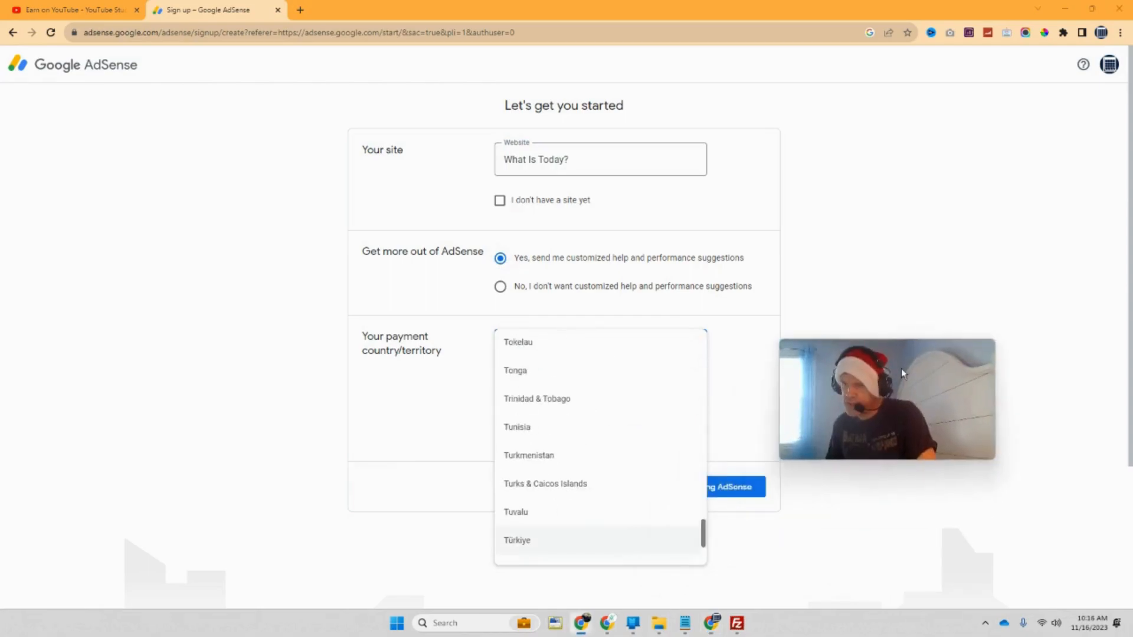
pyautogui.moveTo(707, 534)
pyautogui.mouseDown()
pyautogui.moveTo(705, 522)
pyautogui.moveTo(700, 544)
pyautogui.mouseUp()
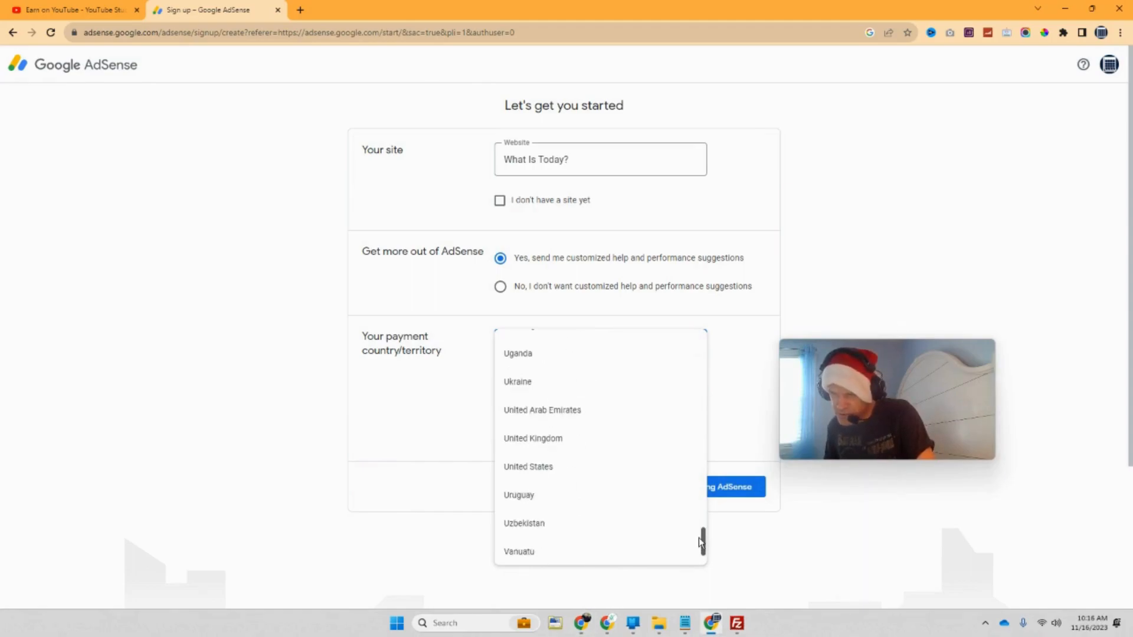
pyautogui.click(607, 470)
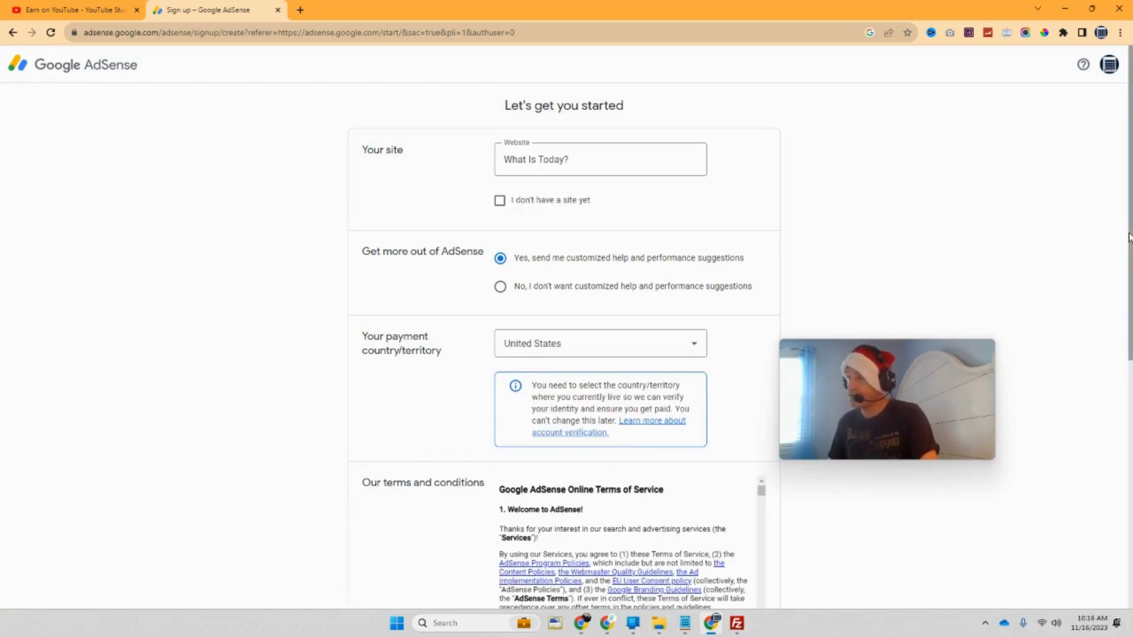
# Accept the AdSense terms and conditions and try to submit the sign-up form.
pyautogui.scroll(-3, 1116, 366)
pyautogui.scroll(-1, 1117, 366)
pyautogui.click(499, 421)
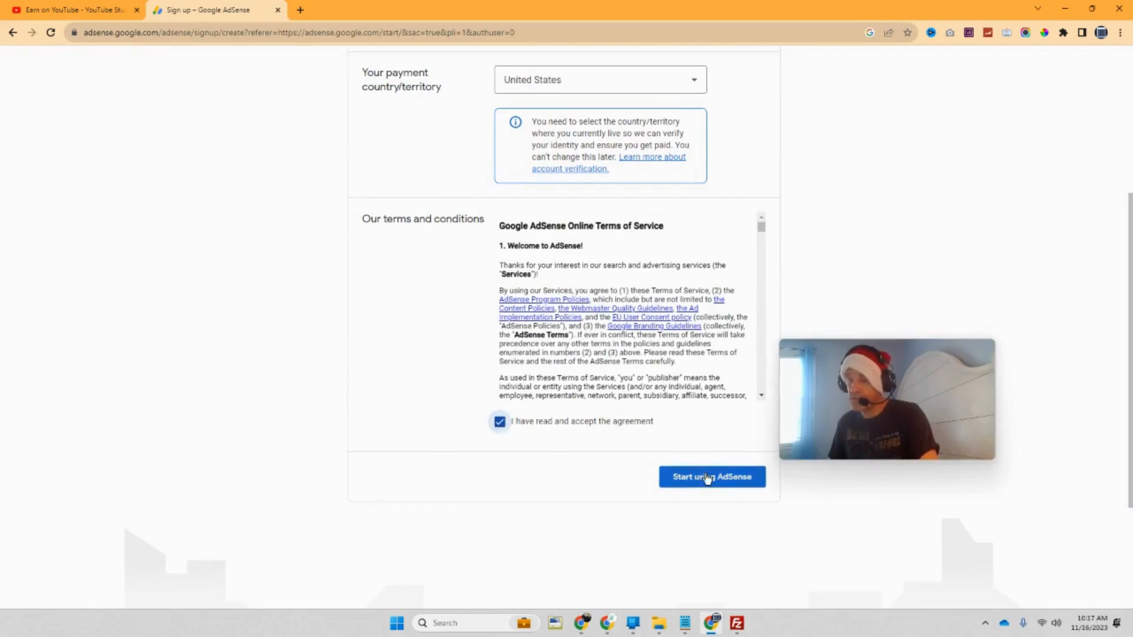
pyautogui.click(706, 479)
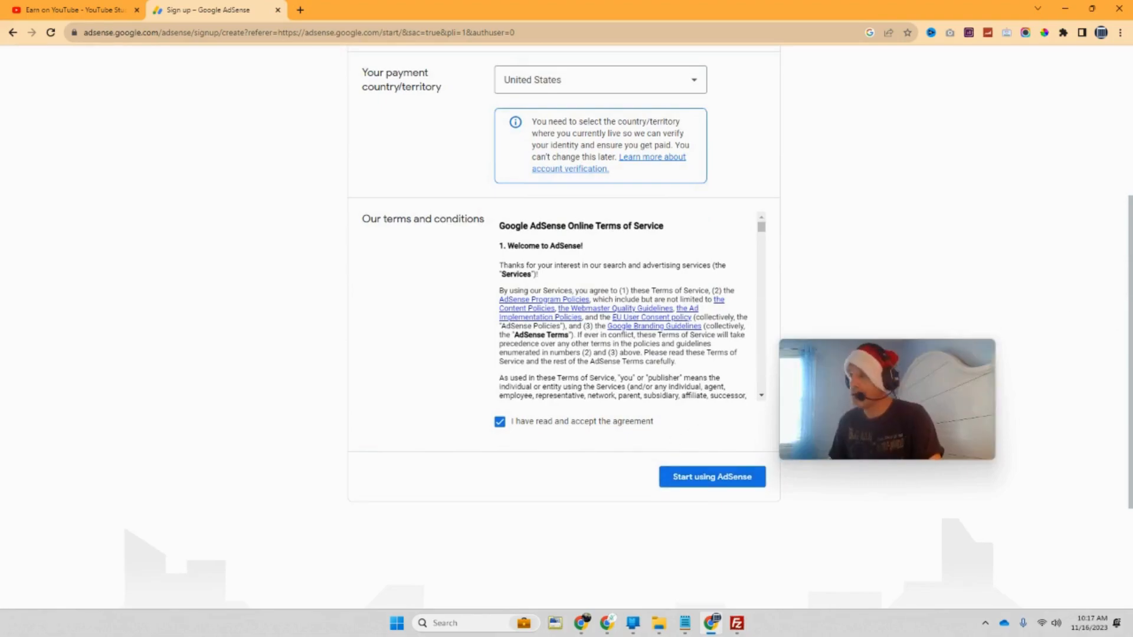
# Mark that there is no site yet, and check the Sites list in the other AdSense account's window.
pyautogui.scroll(4, 1038, 183)
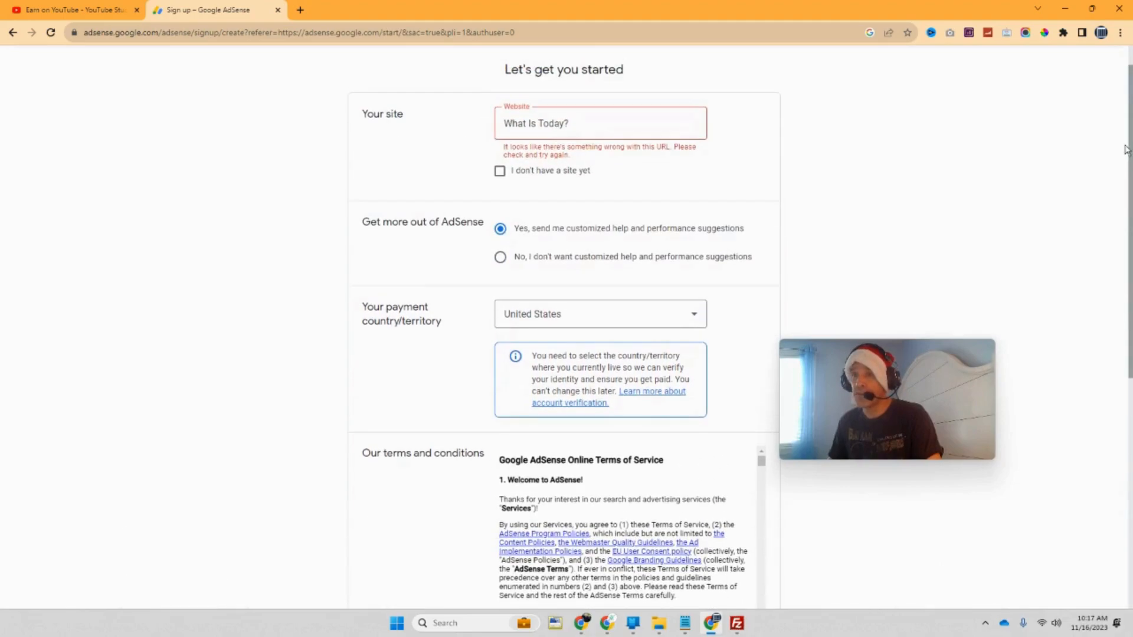
pyautogui.click(500, 172)
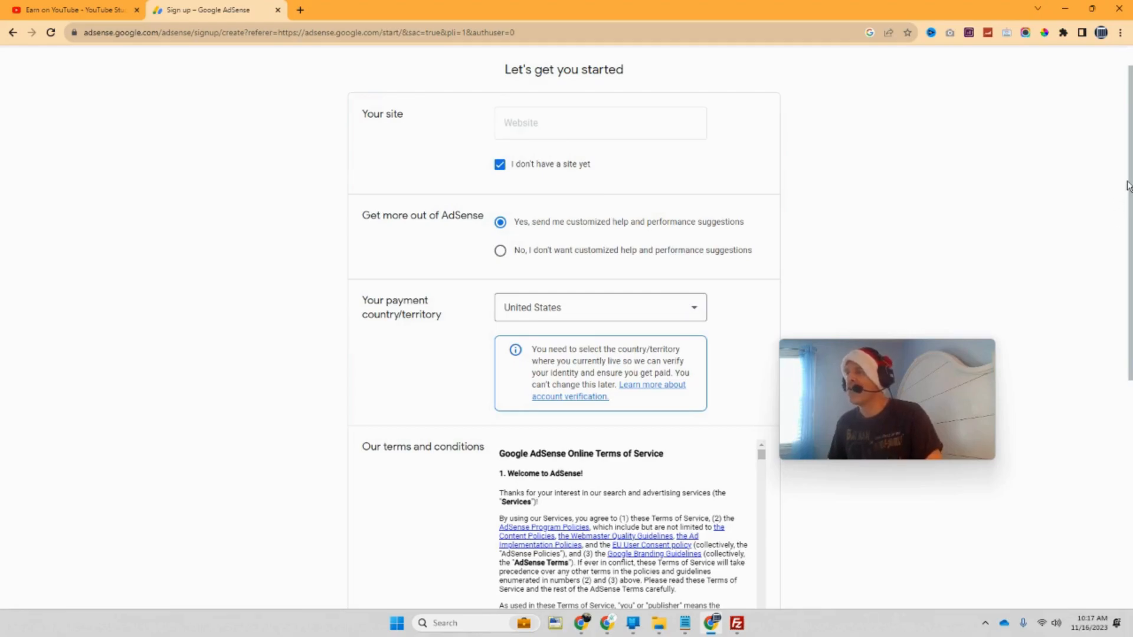
pyautogui.moveTo(1127, 186); pyautogui.dragTo(1125, 202)
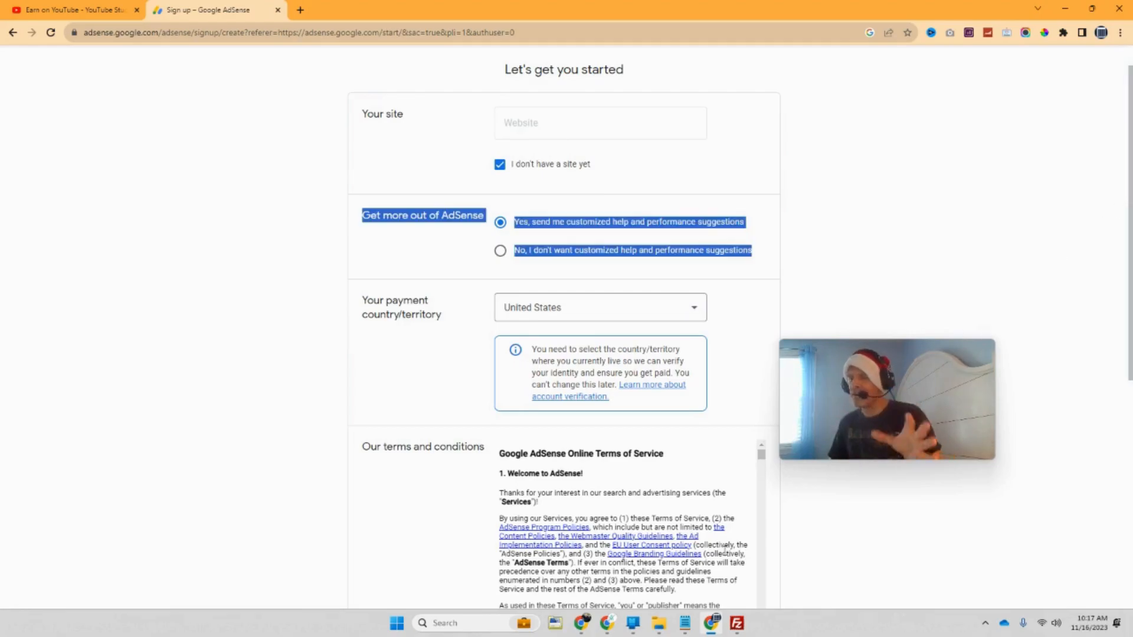
pyautogui.click(606, 627)
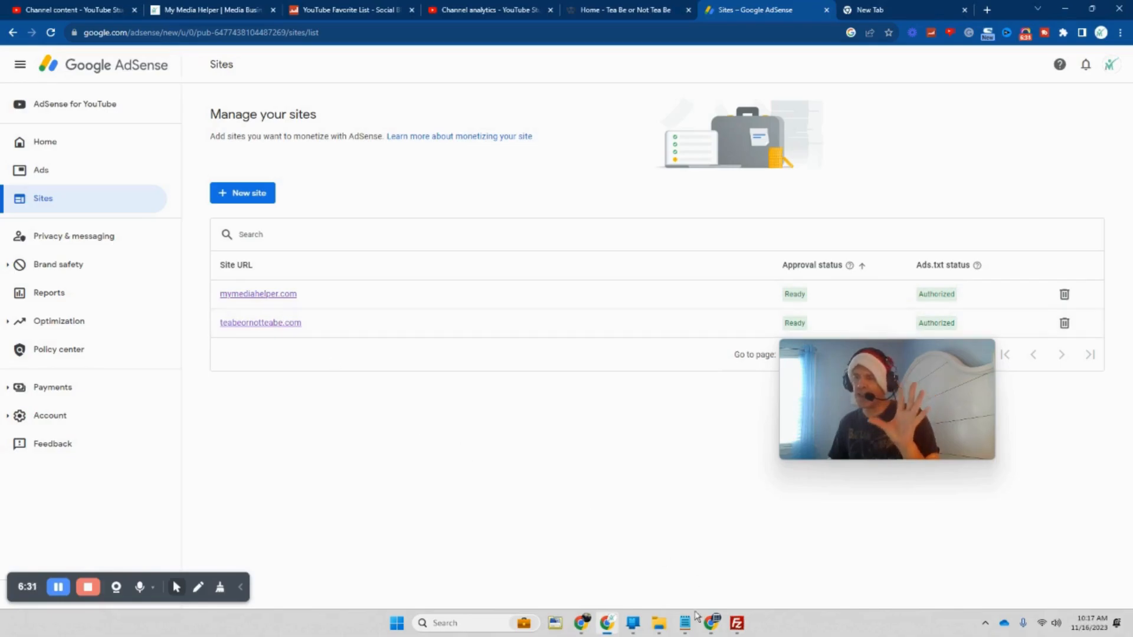
pyautogui.click(711, 623)
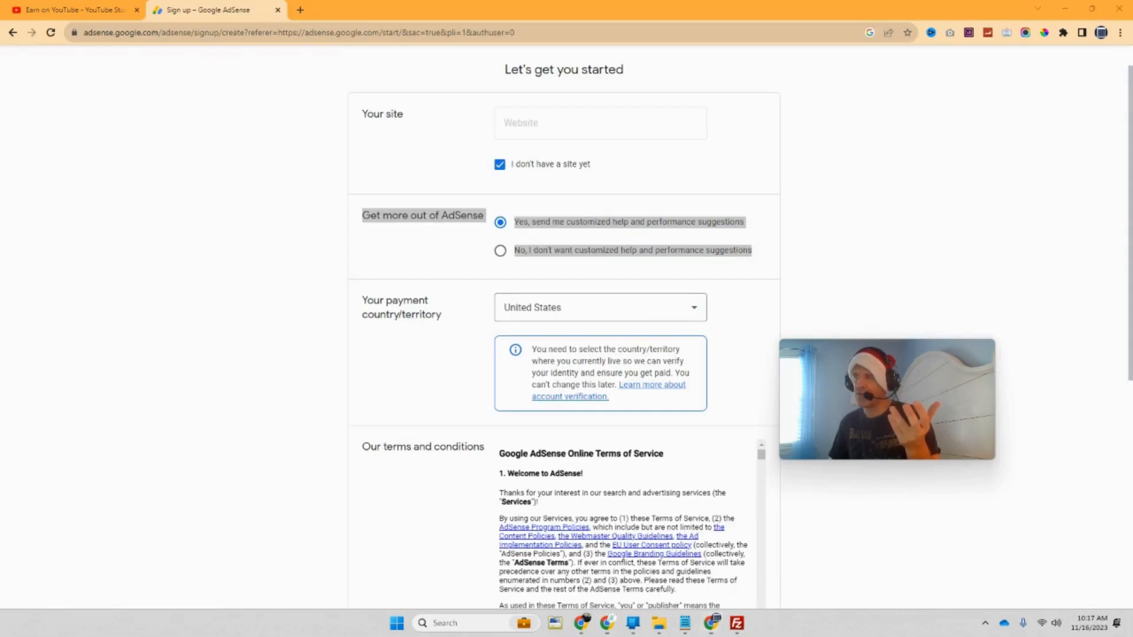
# Submit the completed sign-up form to start using AdSense.
pyautogui.moveTo(1126, 147); pyautogui.dragTo(1125, 192)
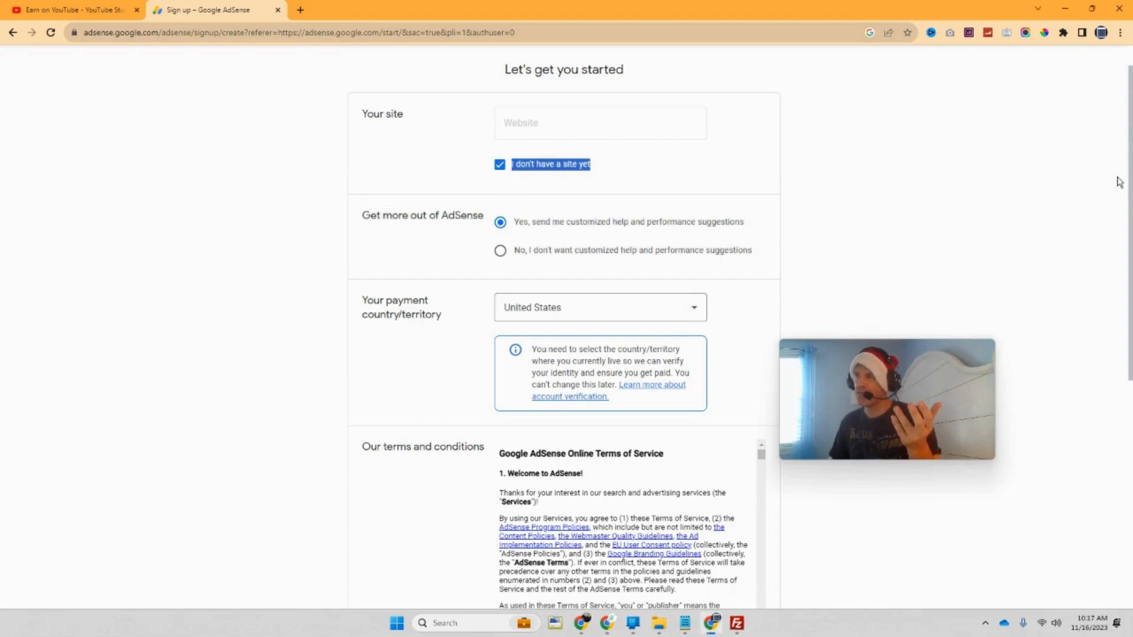
pyautogui.click(1123, 237)
pyautogui.moveTo(1129, 239); pyautogui.dragTo(1092, 391)
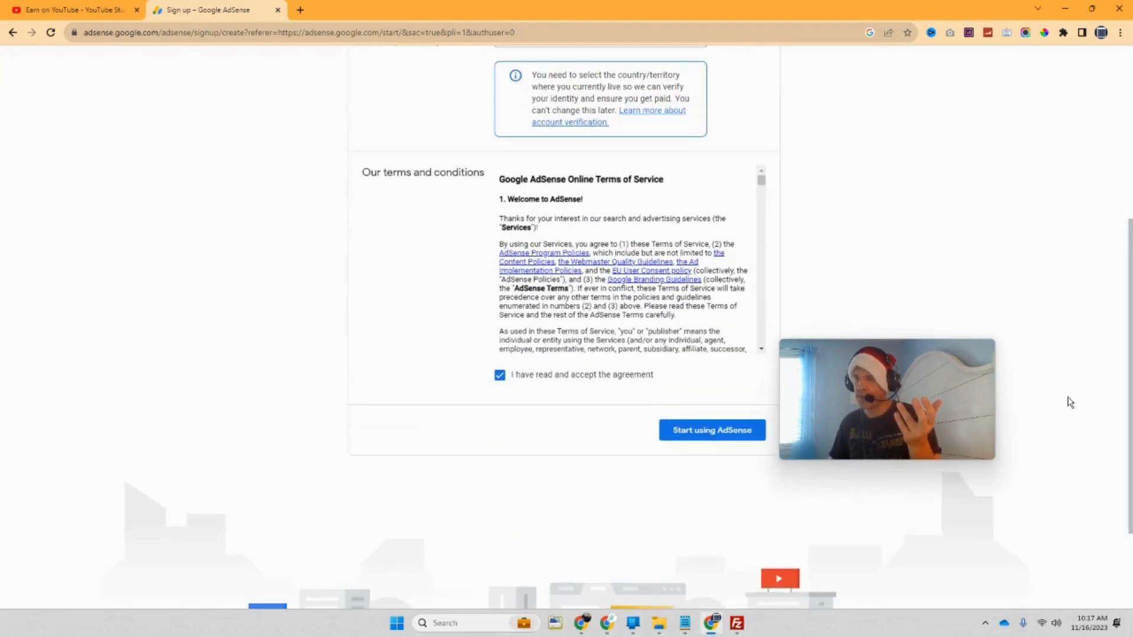
pyautogui.click(693, 432)
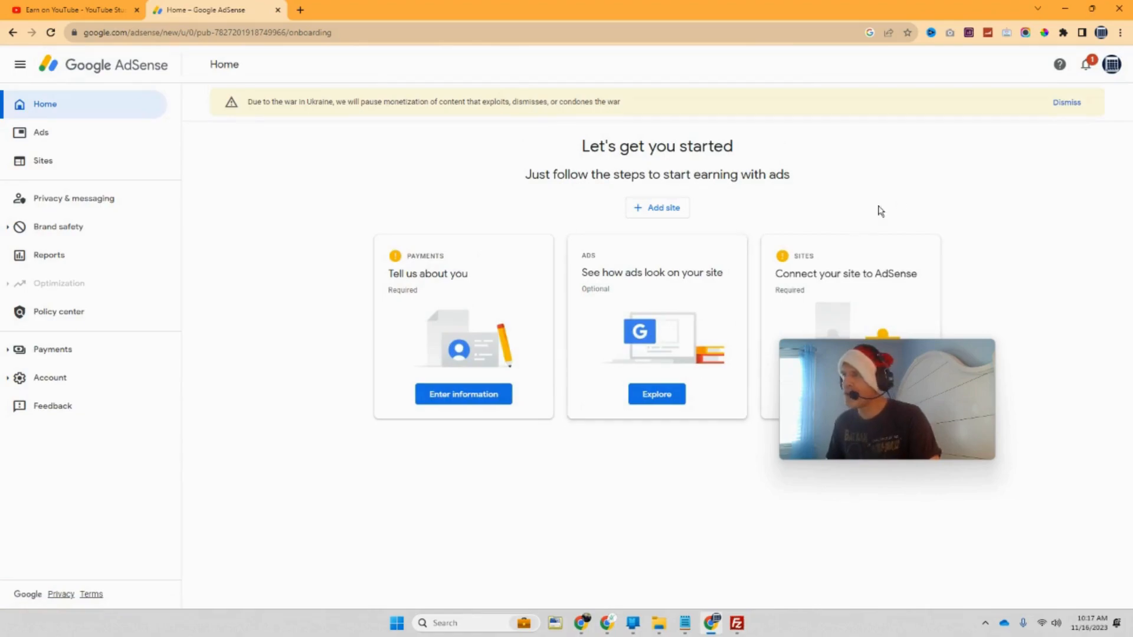
# Dismiss the Ukraine notice on the AdSense home page and open the required payments information form.
pyautogui.click(1072, 103)
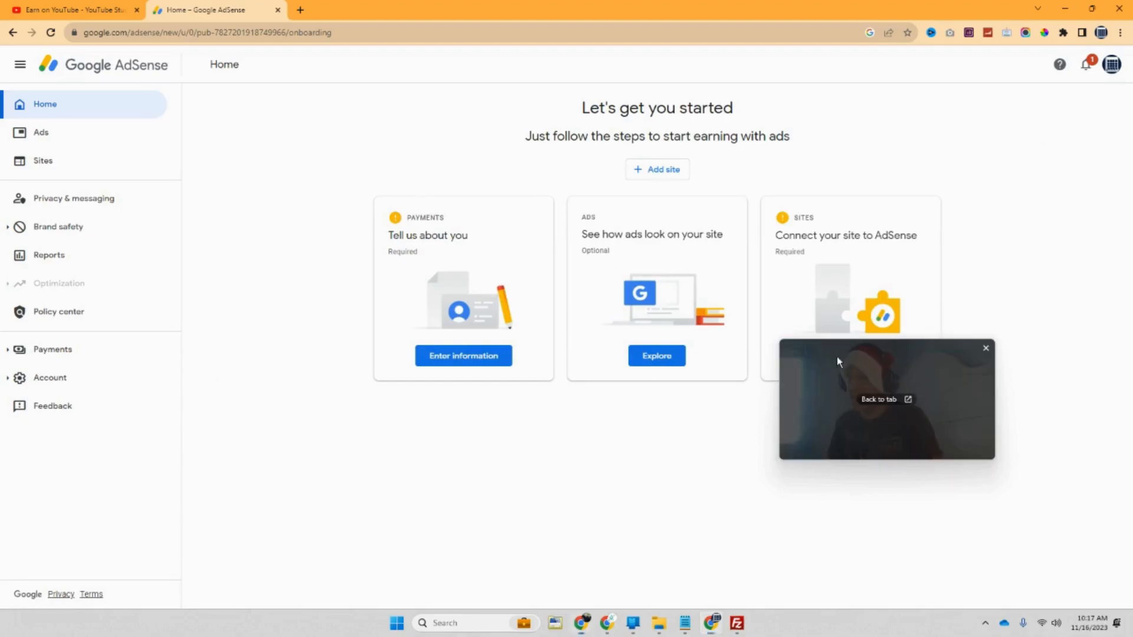
pyautogui.moveTo(837, 362); pyautogui.dragTo(879, 446)
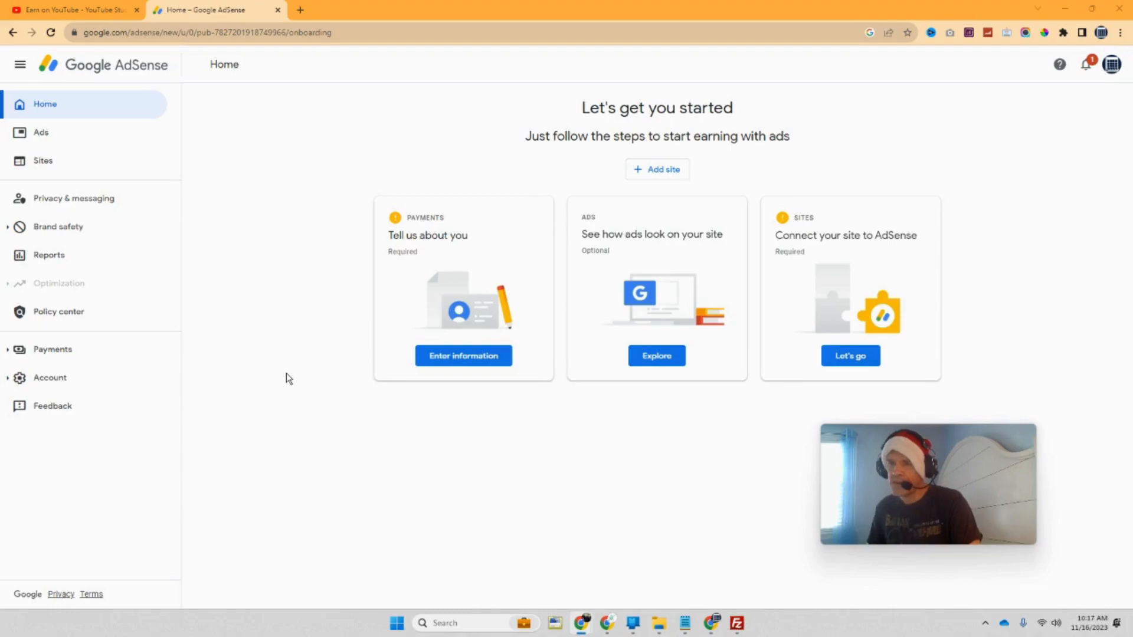
pyautogui.click(444, 357)
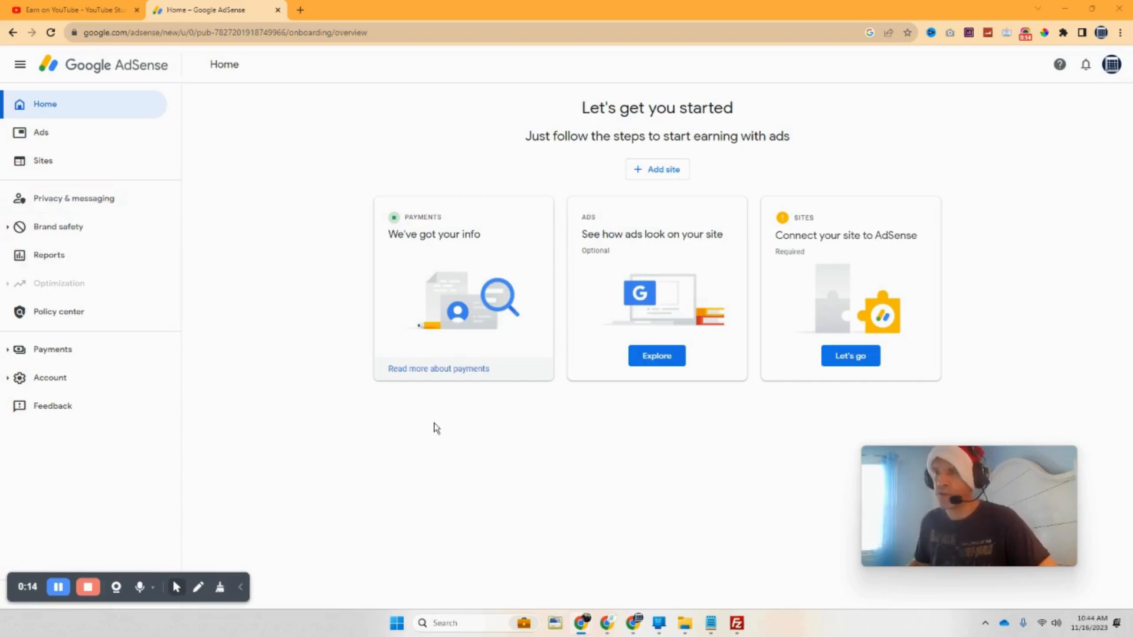
# Look over the ads on mymediahelper.com and teabeornotteabe.com in the other browser window, and dismiss the new account's empty Add site dialog.
pyautogui.click(667, 367)
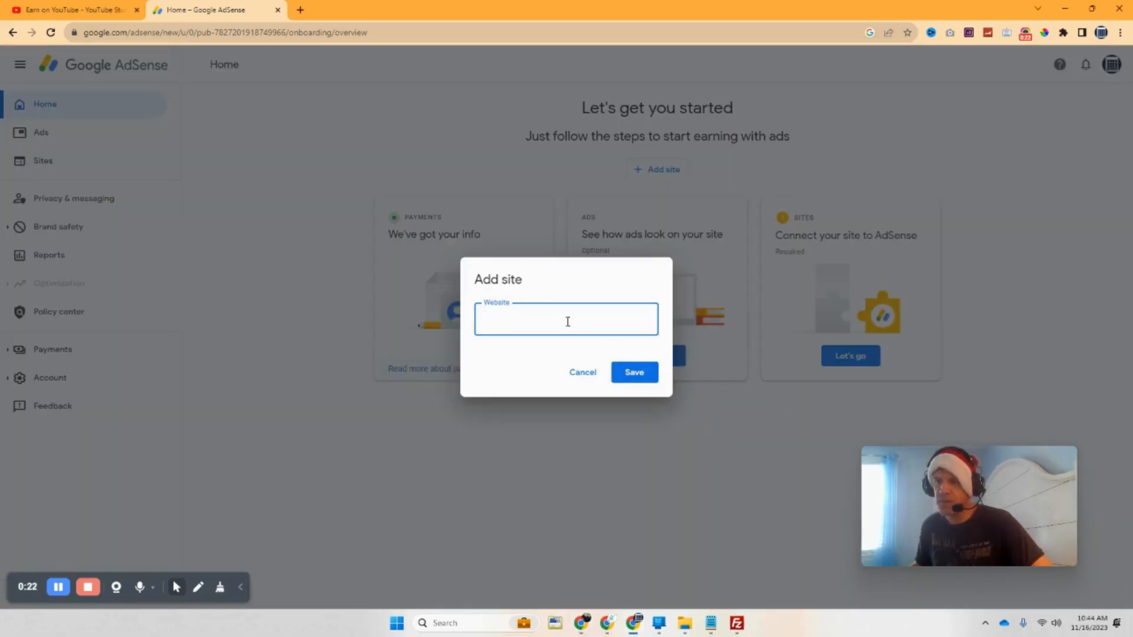
pyautogui.click(606, 627)
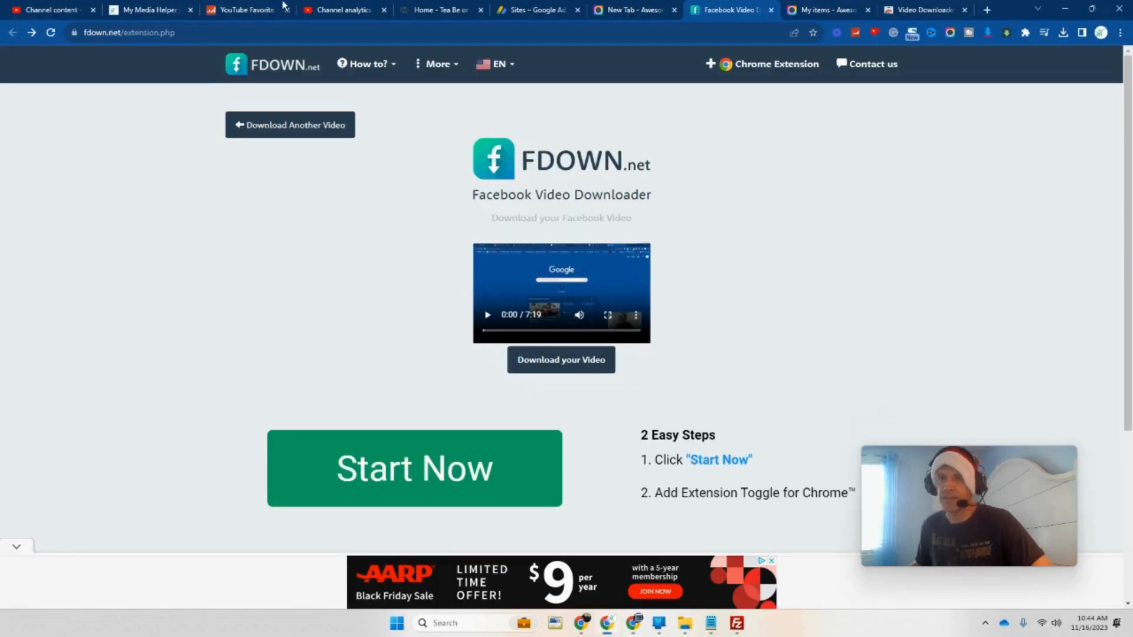
pyautogui.click(144, 12)
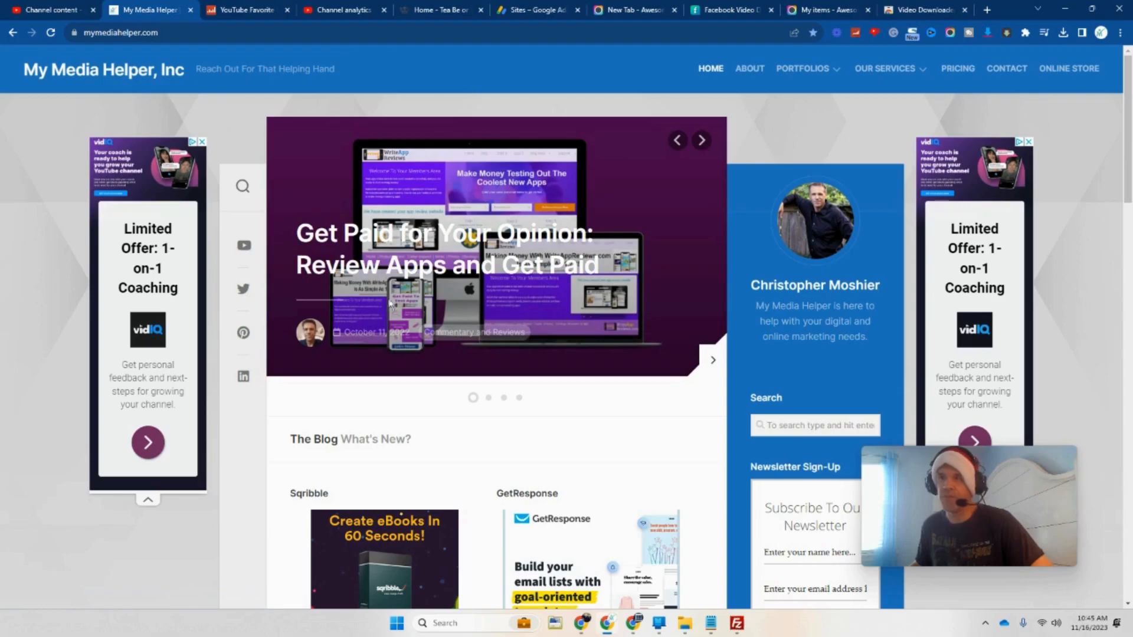
pyautogui.moveTo(437, 10); pyautogui.dragTo(235, 8)
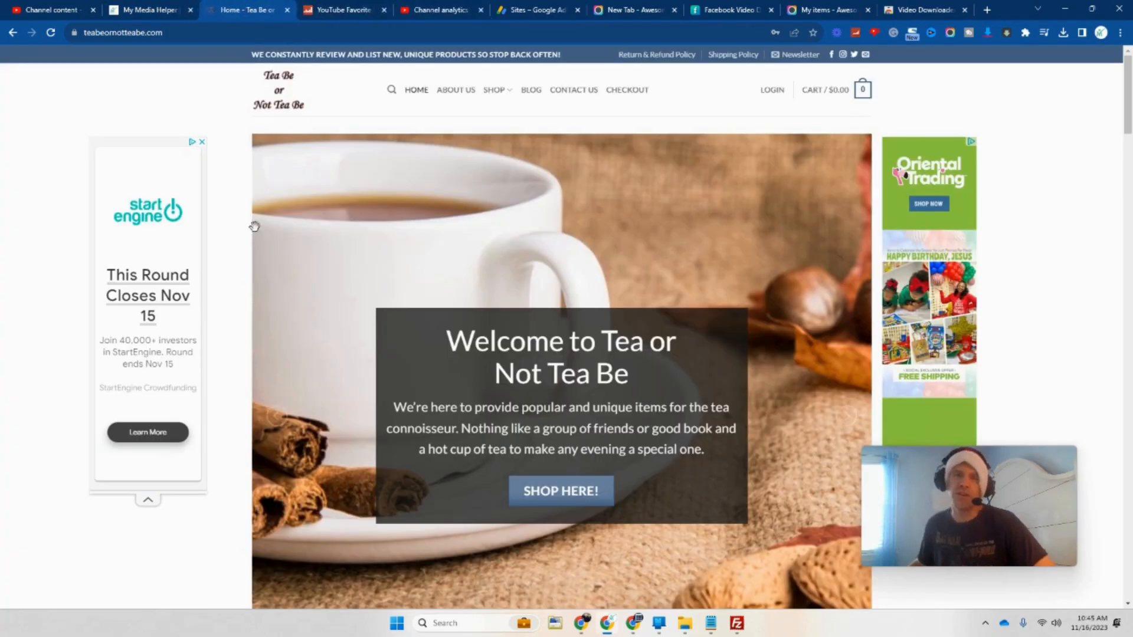
pyautogui.moveTo(1126, 111); pyautogui.dragTo(10, 395)
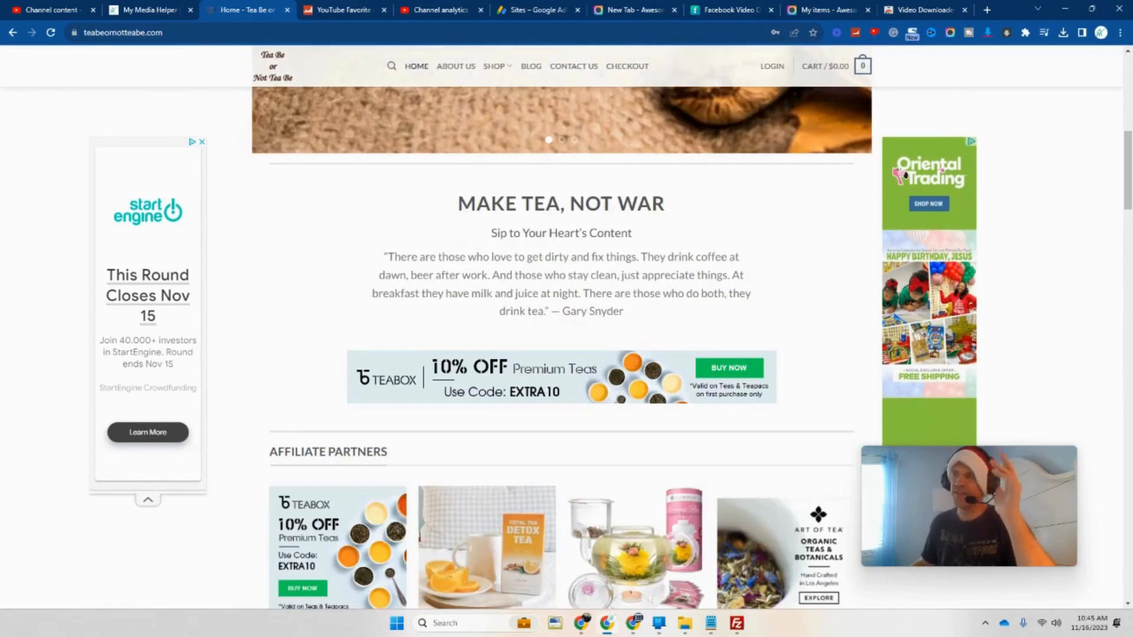
pyautogui.moveTo(1127, 181); pyautogui.dragTo(1104, 45)
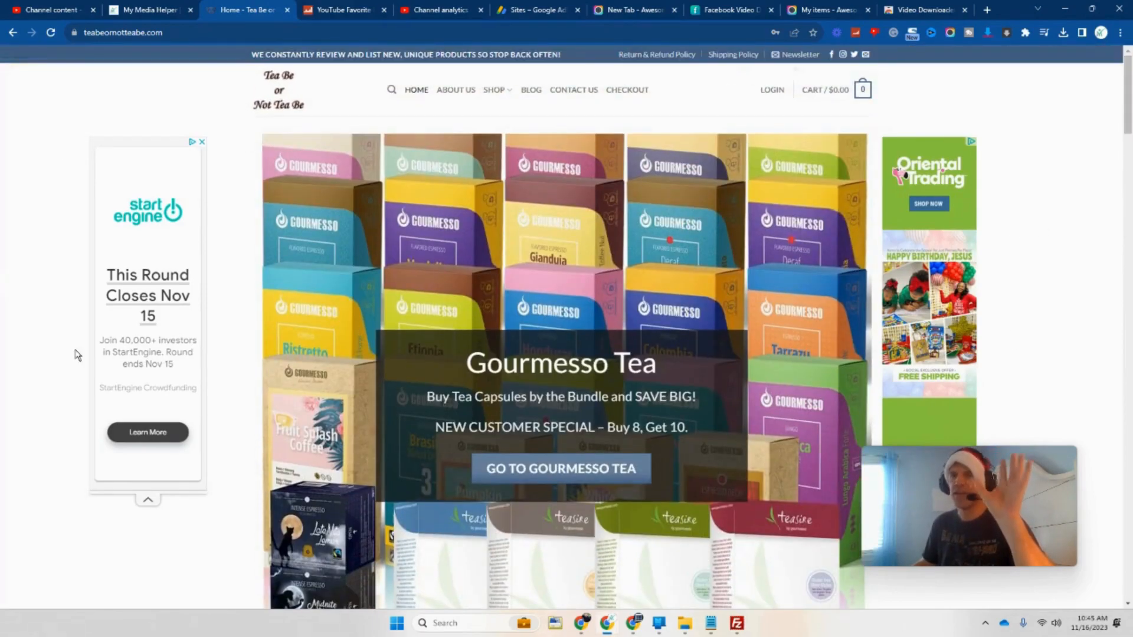
pyautogui.click(125, 19)
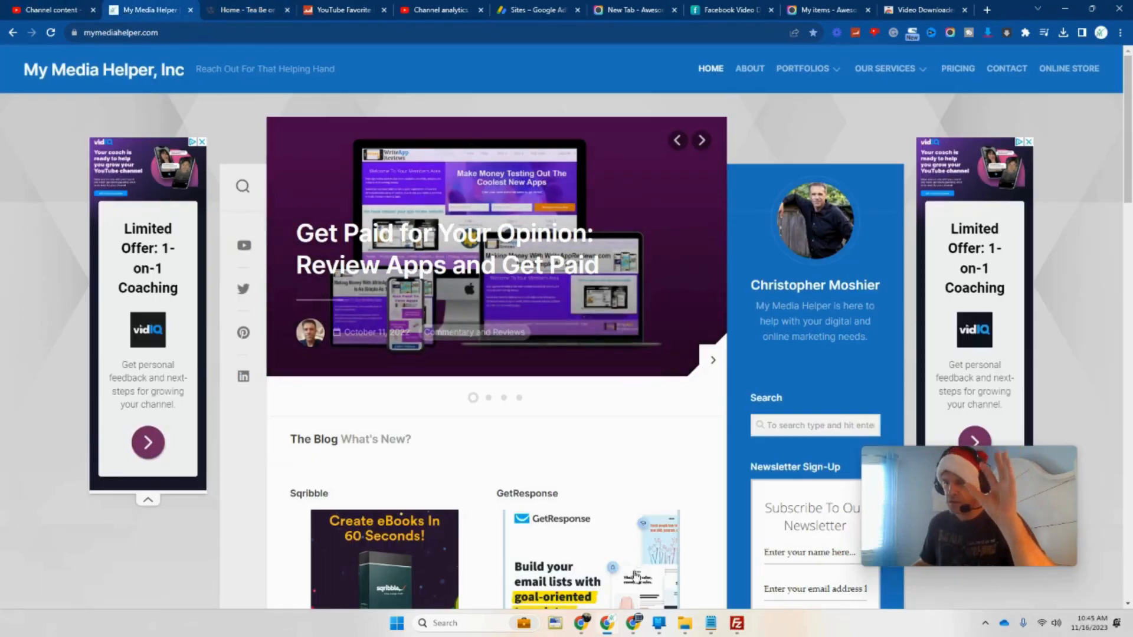
pyautogui.click(634, 622)
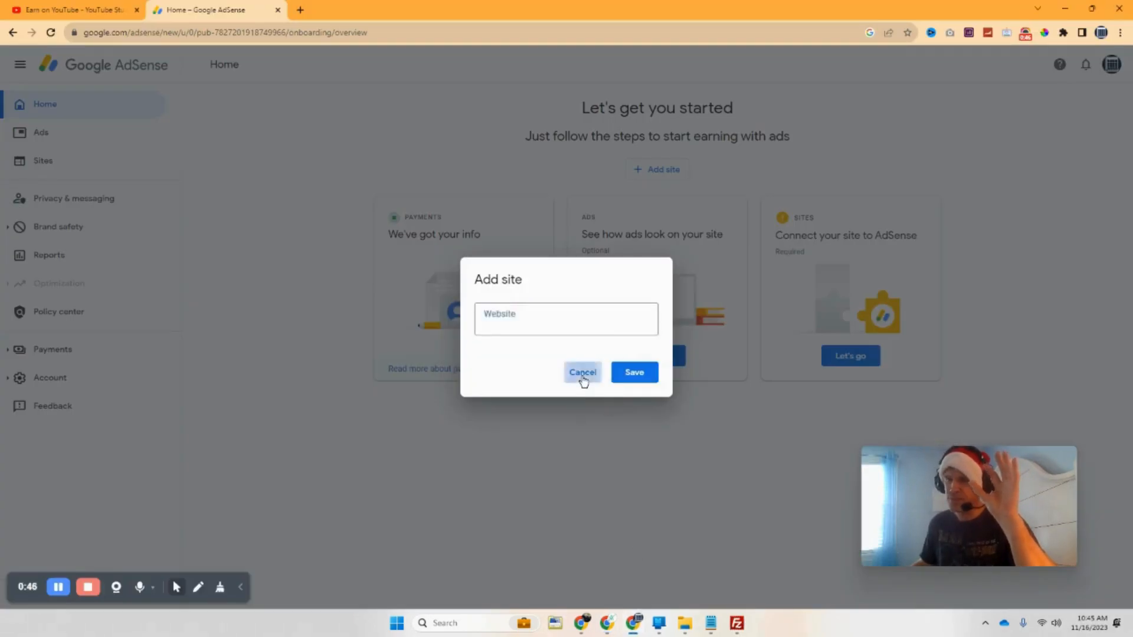
pyautogui.click(581, 372)
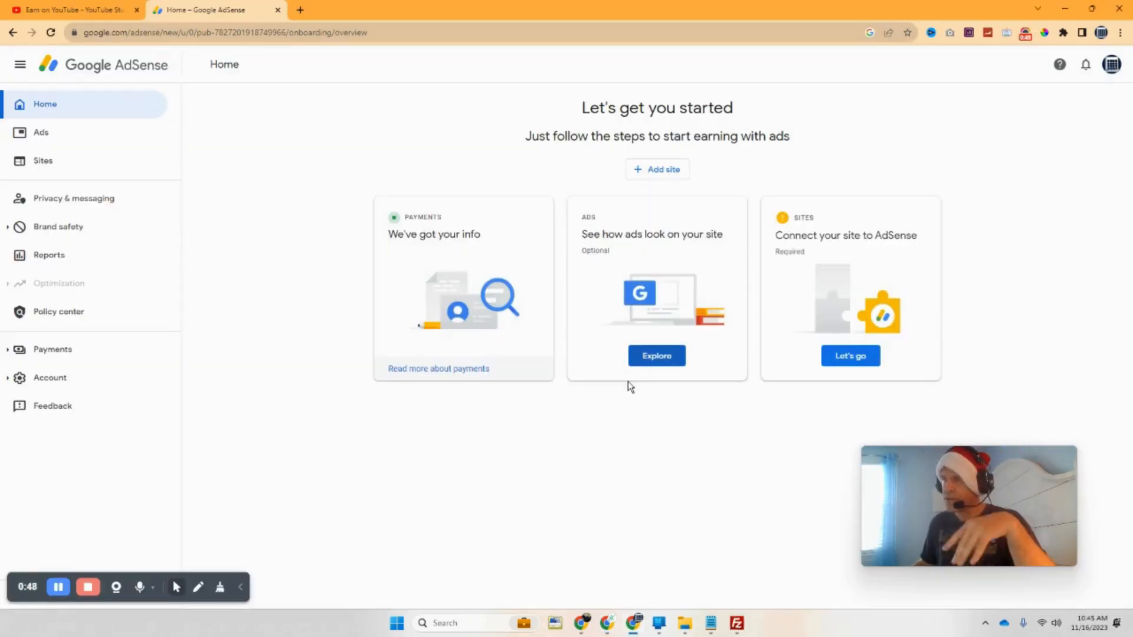
# Bring up the new account's Add site dialog, and switch to the Sites list of the other AdSense account.
pyautogui.click(865, 358)
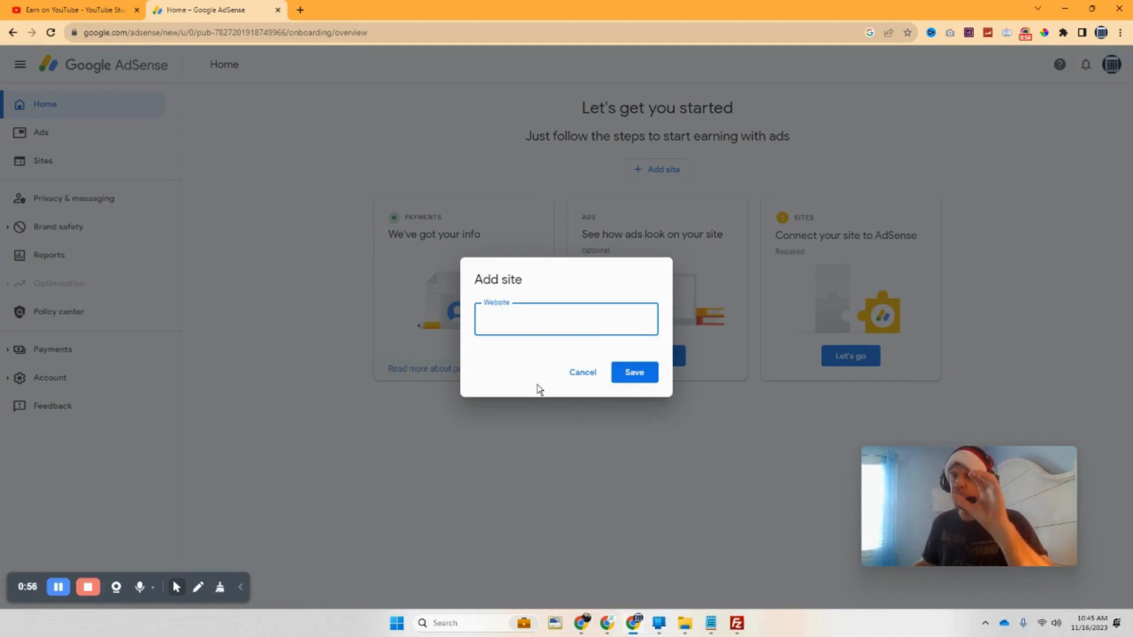
pyautogui.click(608, 627)
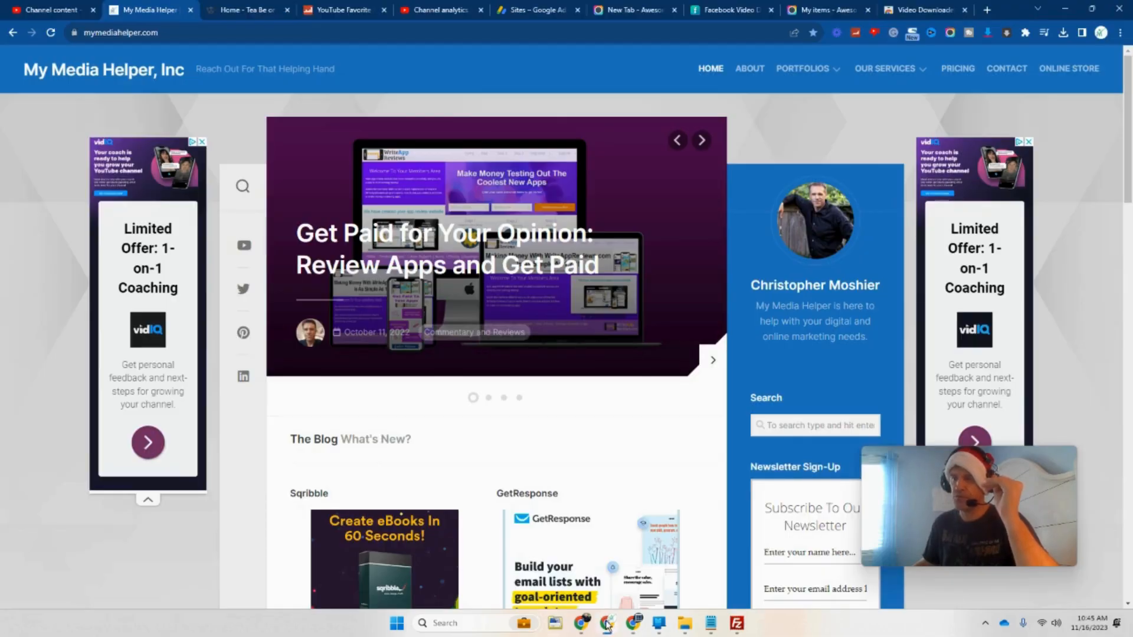
pyautogui.click(608, 624)
pyautogui.click(607, 624)
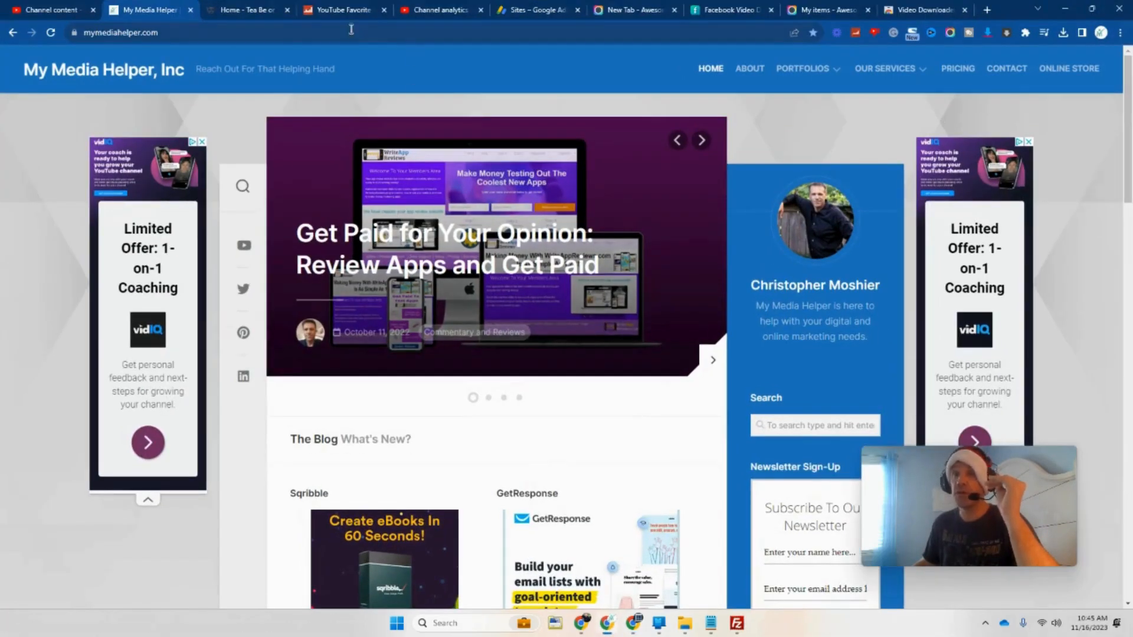
pyautogui.click(530, 10)
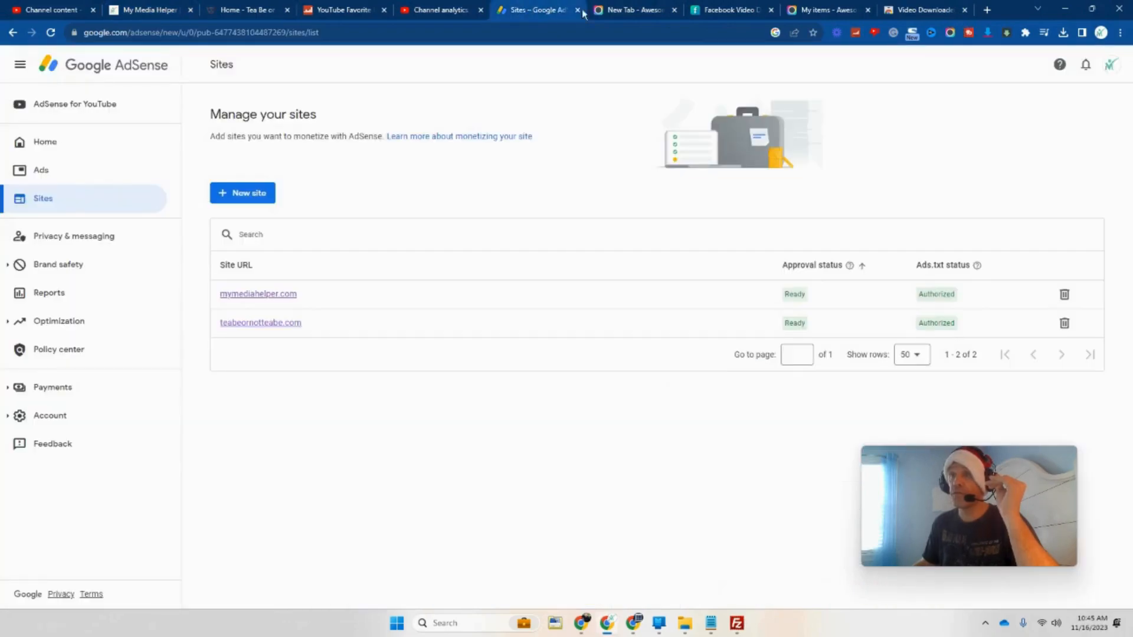
# Close the unneeded New Tab, Facebook video downloader, Awesome Screenshot items and Video Downloader pages.
pyautogui.click(635, 10)
pyautogui.click(674, 14)
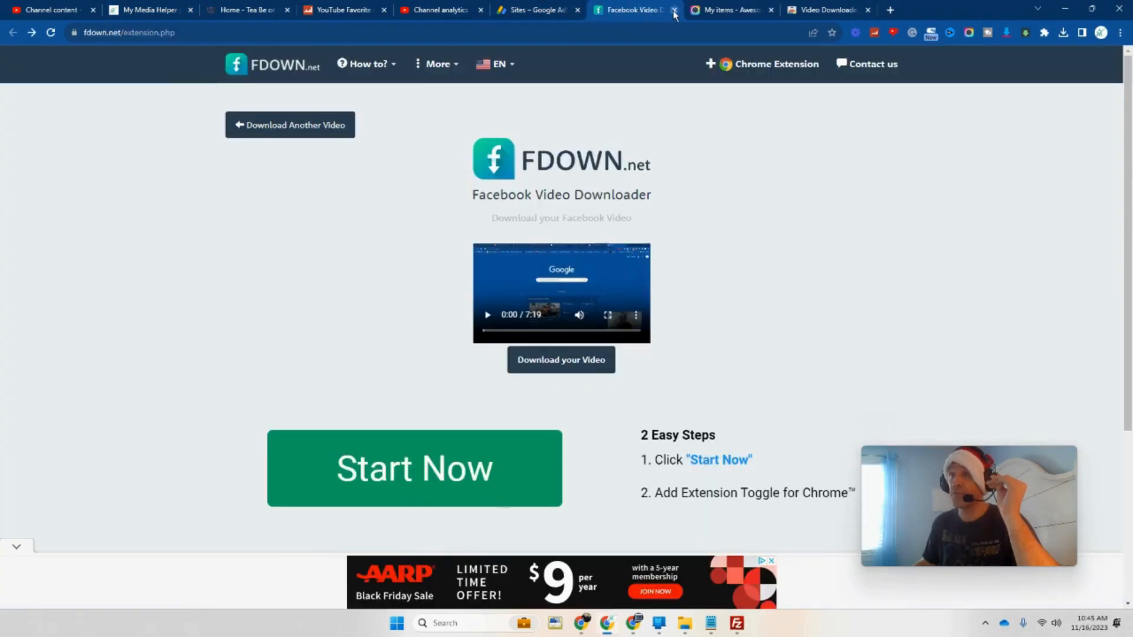
pyautogui.click(674, 14)
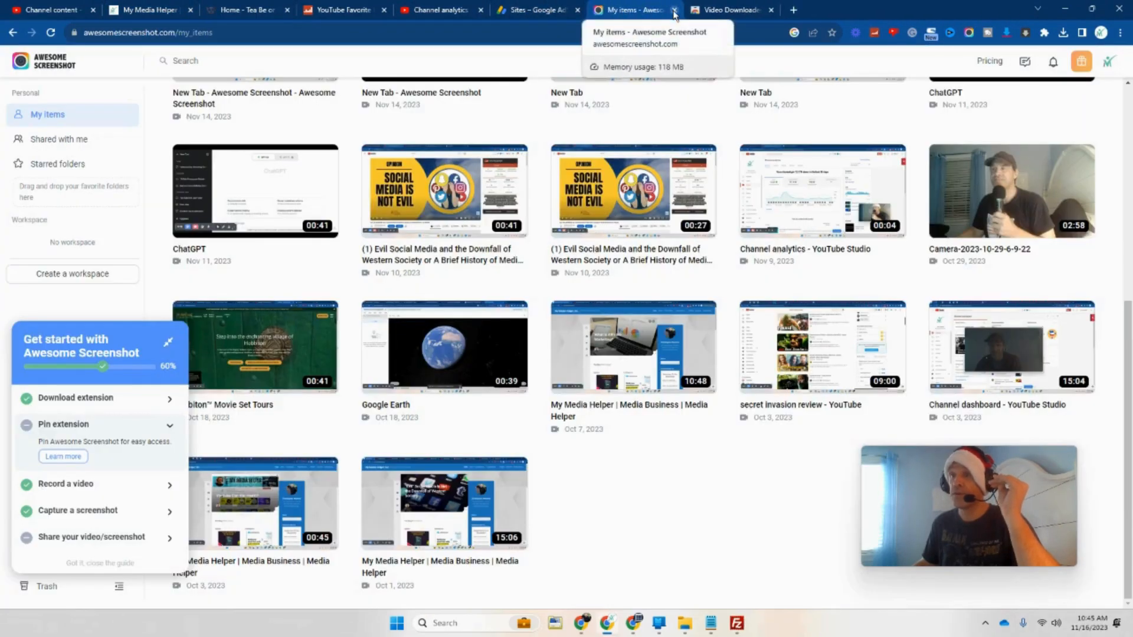
pyautogui.click(675, 13)
pyautogui.click(673, 11)
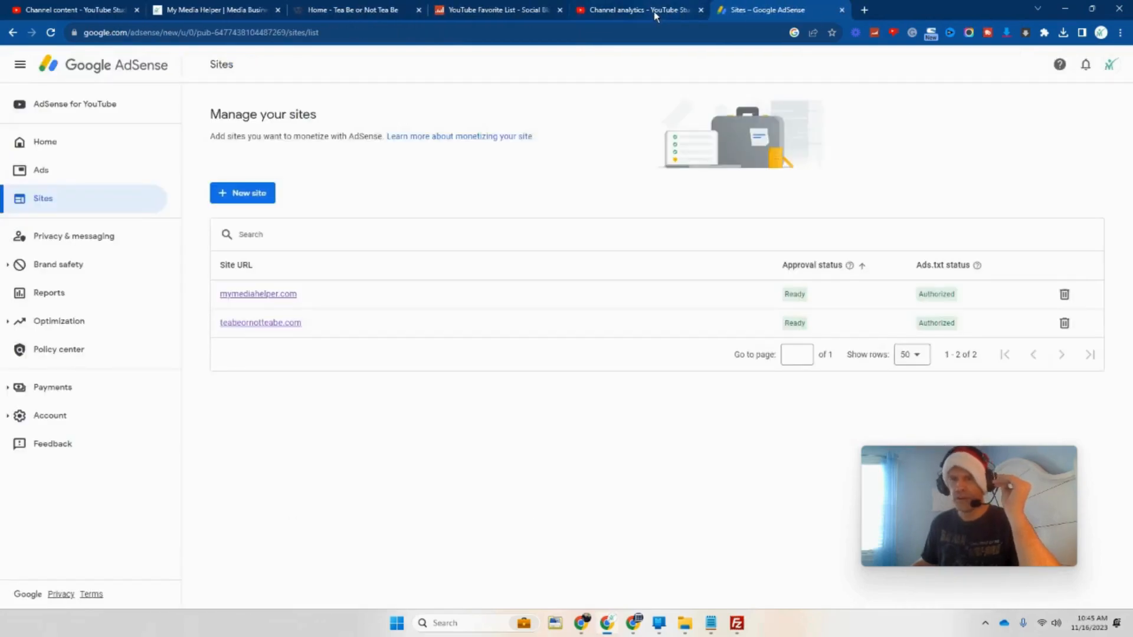
# Add krownkayak.com as a new site in the AdSense account.
pyautogui.click(243, 196)
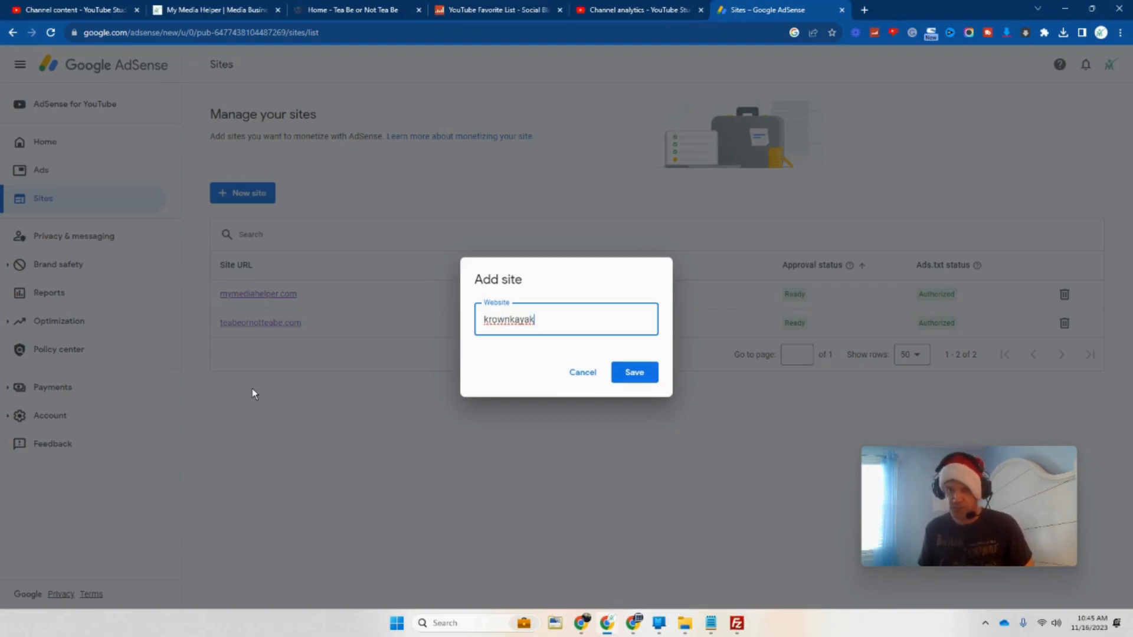
pyautogui.write('m')
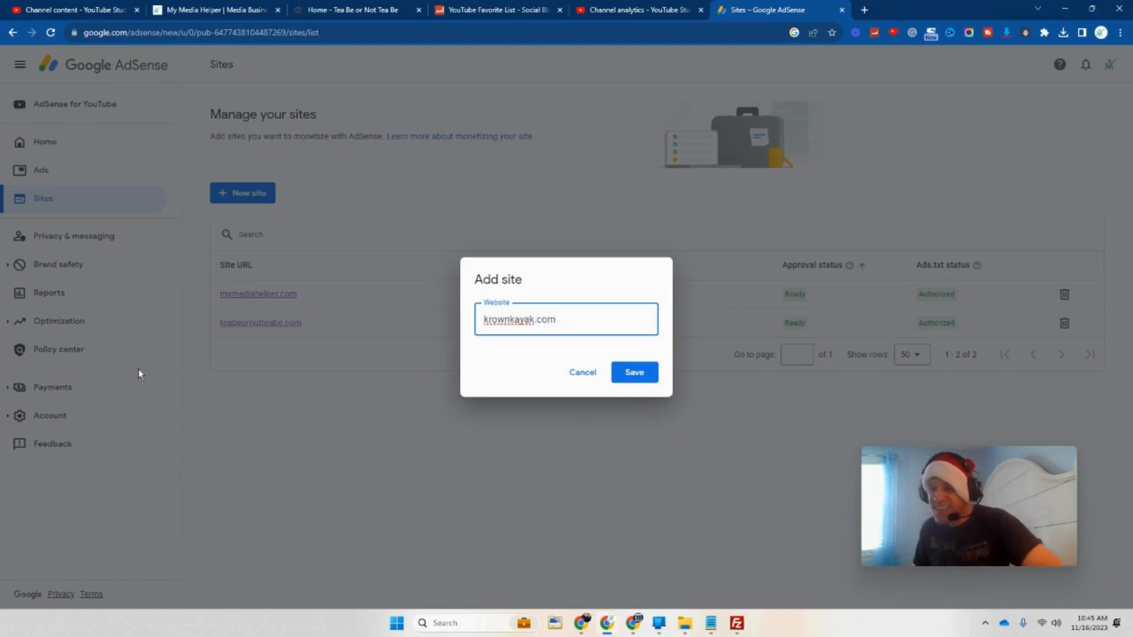
pyautogui.click(649, 380)
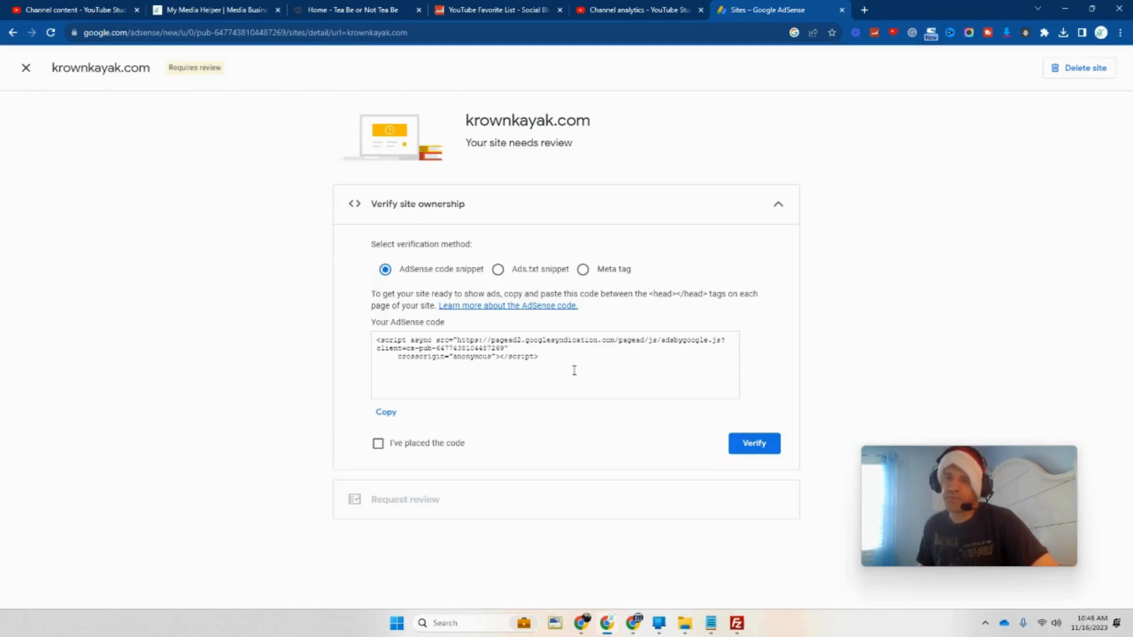
# Copy the full AdSense code snippet given for verifying ownership of krownkayak.com.
pyautogui.moveTo(559, 359); pyautogui.dragTo(311, 329)
pyautogui.rightClick(410, 341)
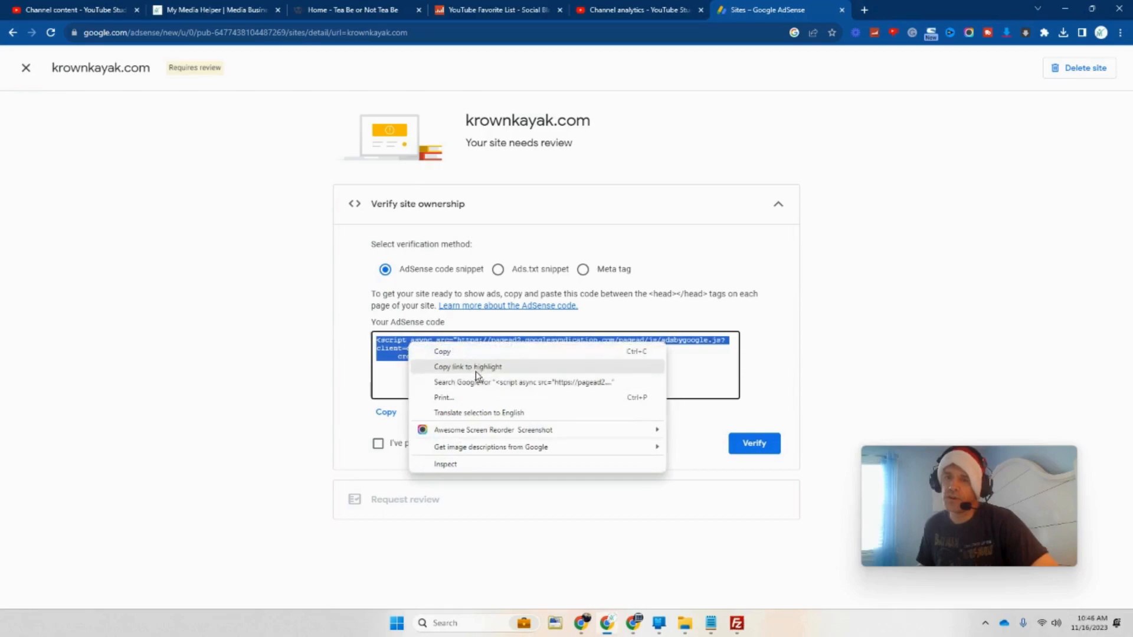
pyautogui.click(463, 353)
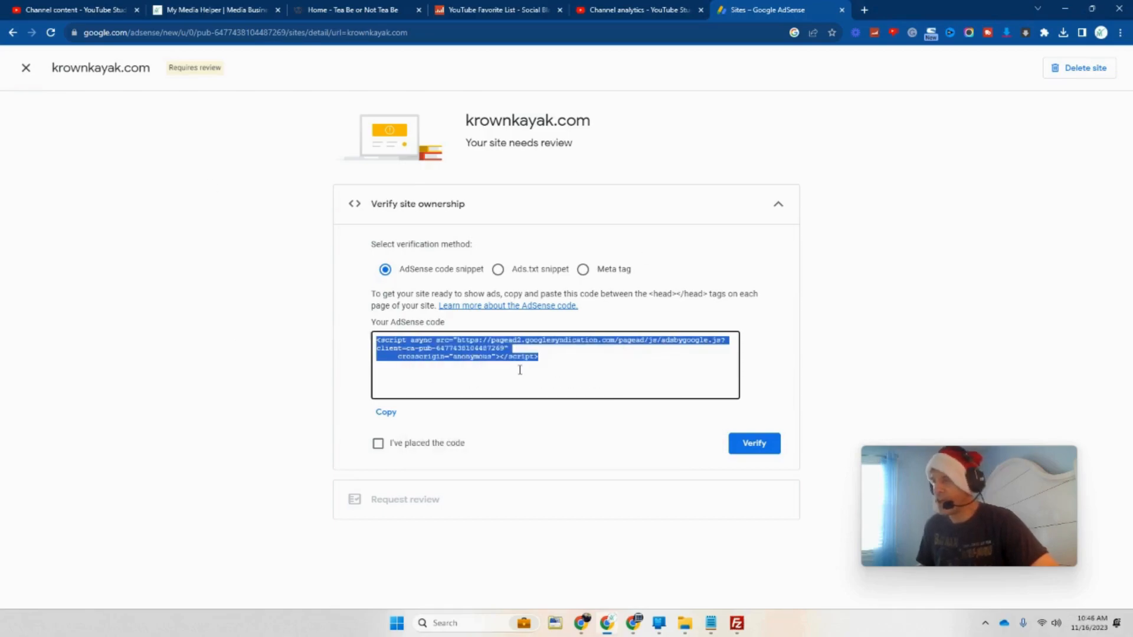
# Switch to the browser window with the hosting pages and bring up the krownkayak.com WordPress dashboard.
pyautogui.click(581, 623)
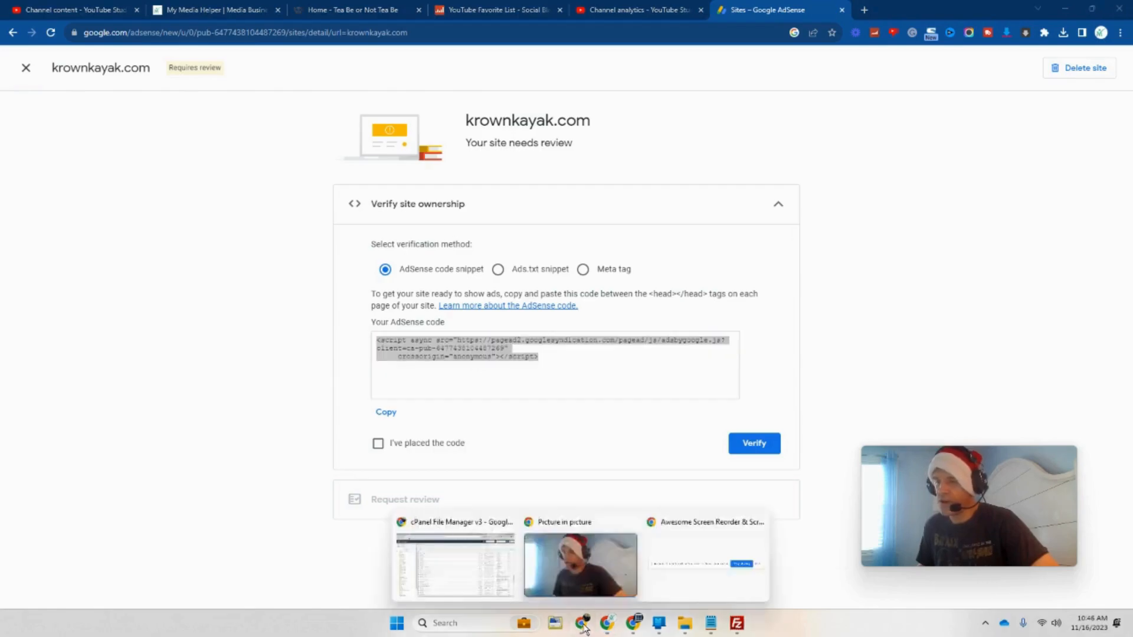
pyautogui.click(470, 583)
pyautogui.click(701, 10)
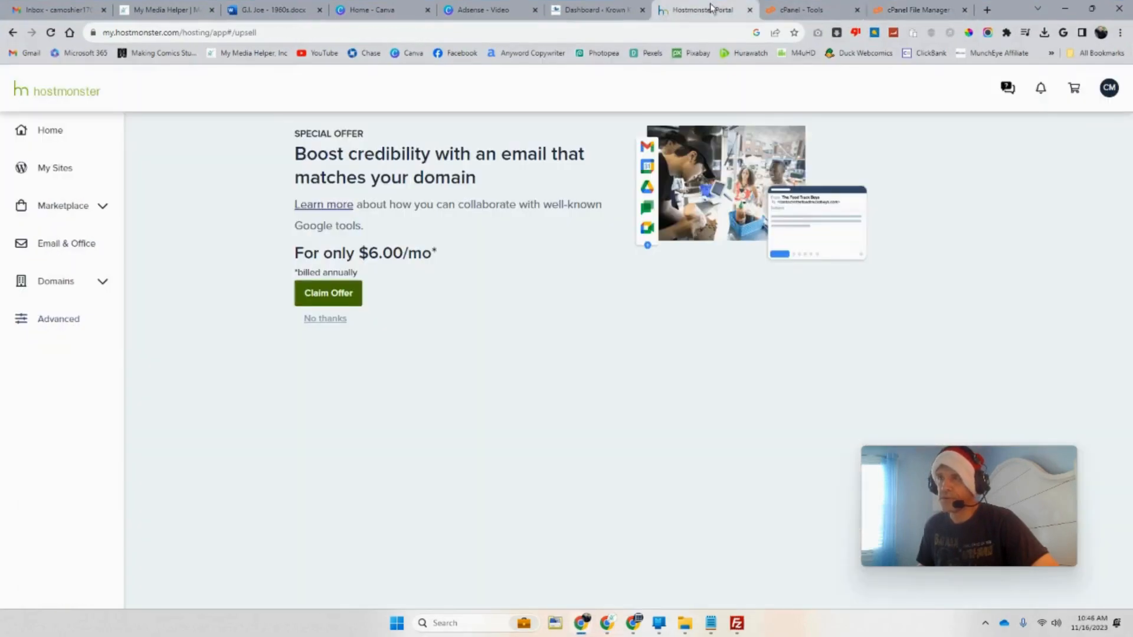
pyautogui.click(787, 12)
pyautogui.click(683, 11)
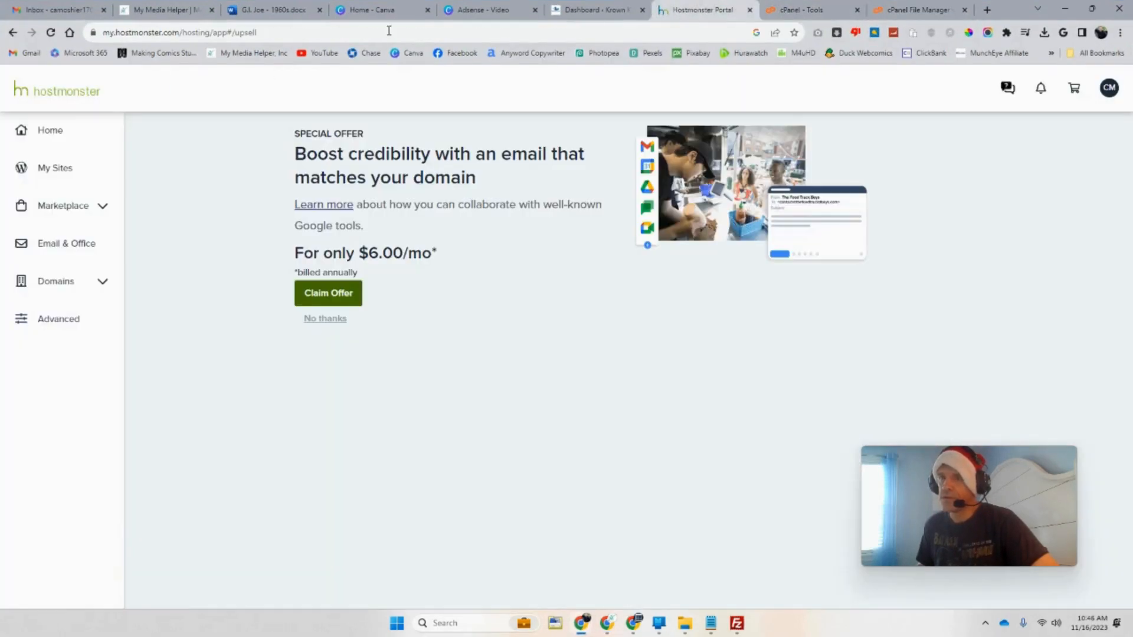
pyautogui.click(583, 9)
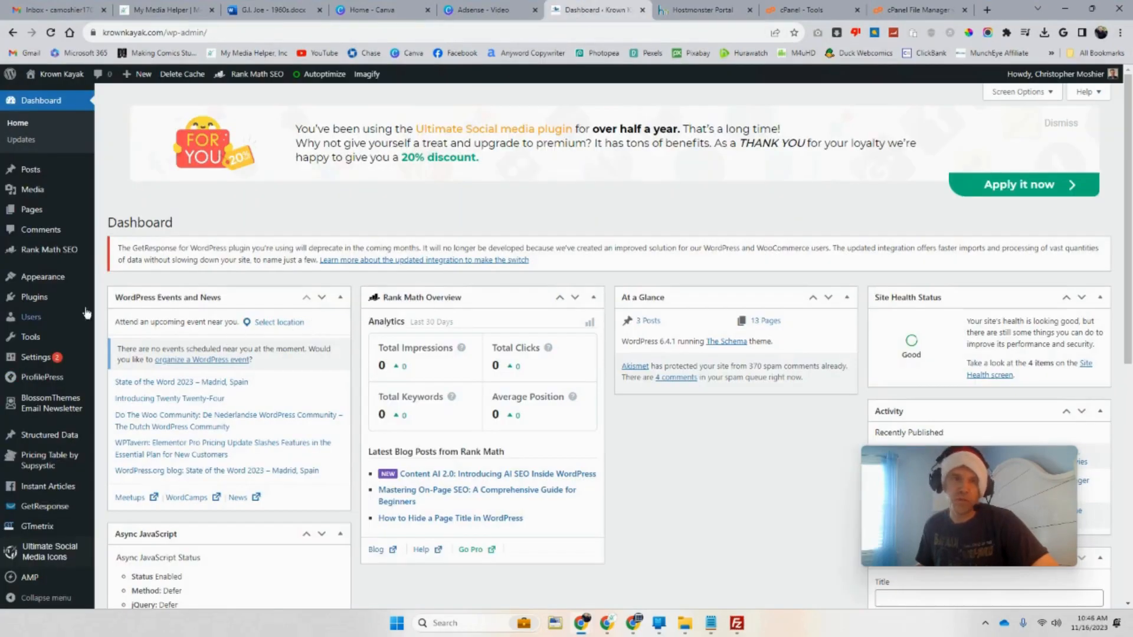
# Open the header.php file of The Schema theme in the WordPress Theme File Editor.
pyautogui.moveTo(57, 282)
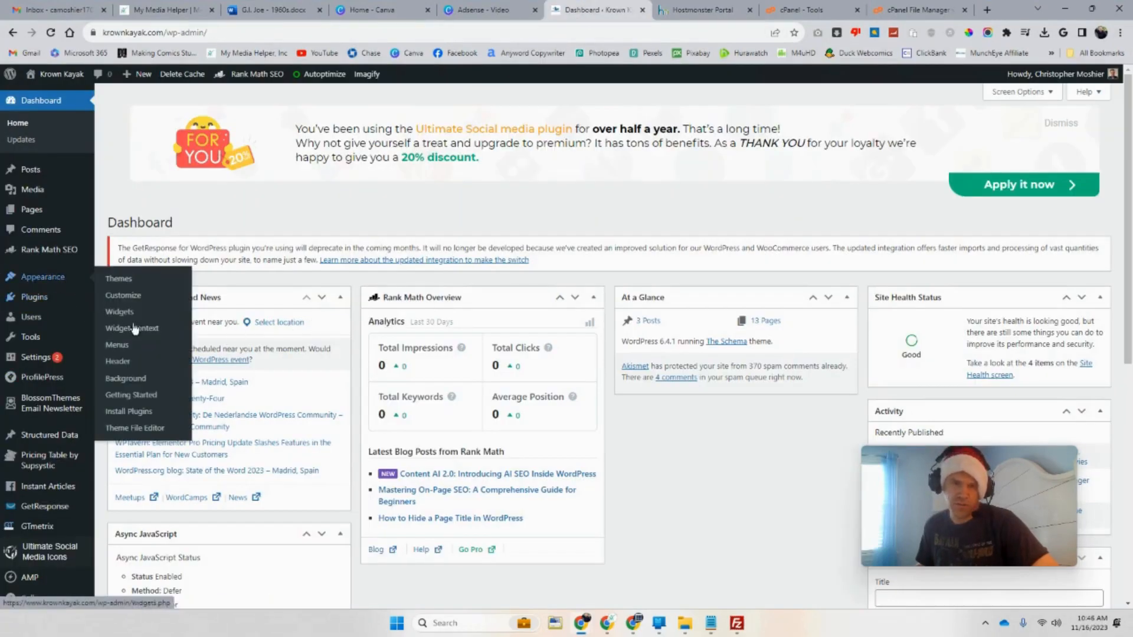
pyautogui.click(160, 435)
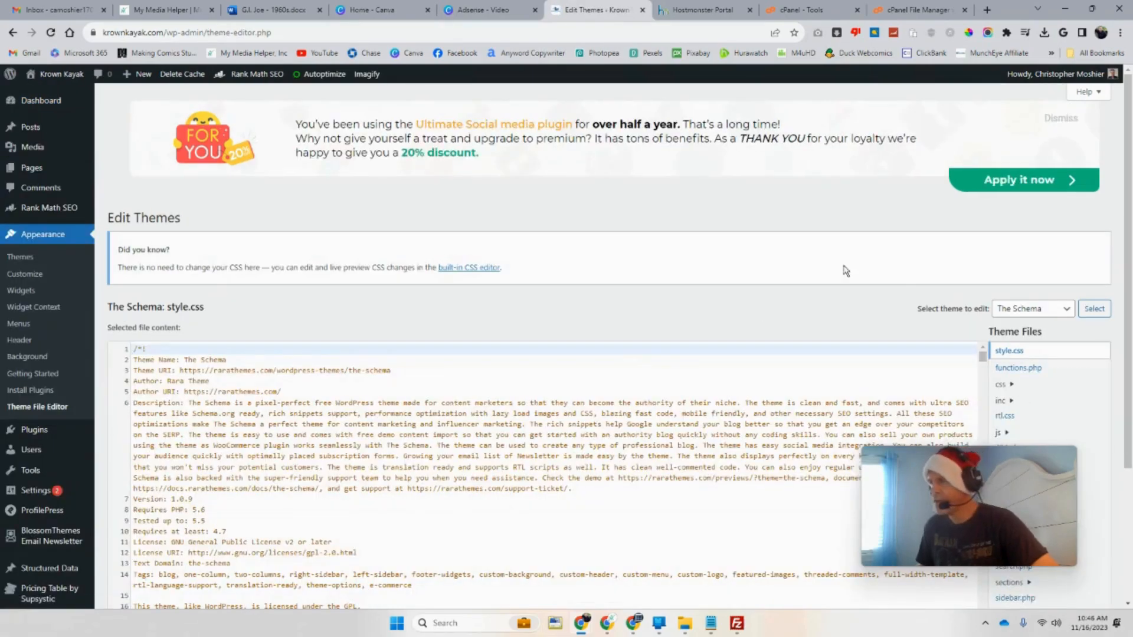
pyautogui.moveTo(1040, 561); pyautogui.dragTo(885, 252)
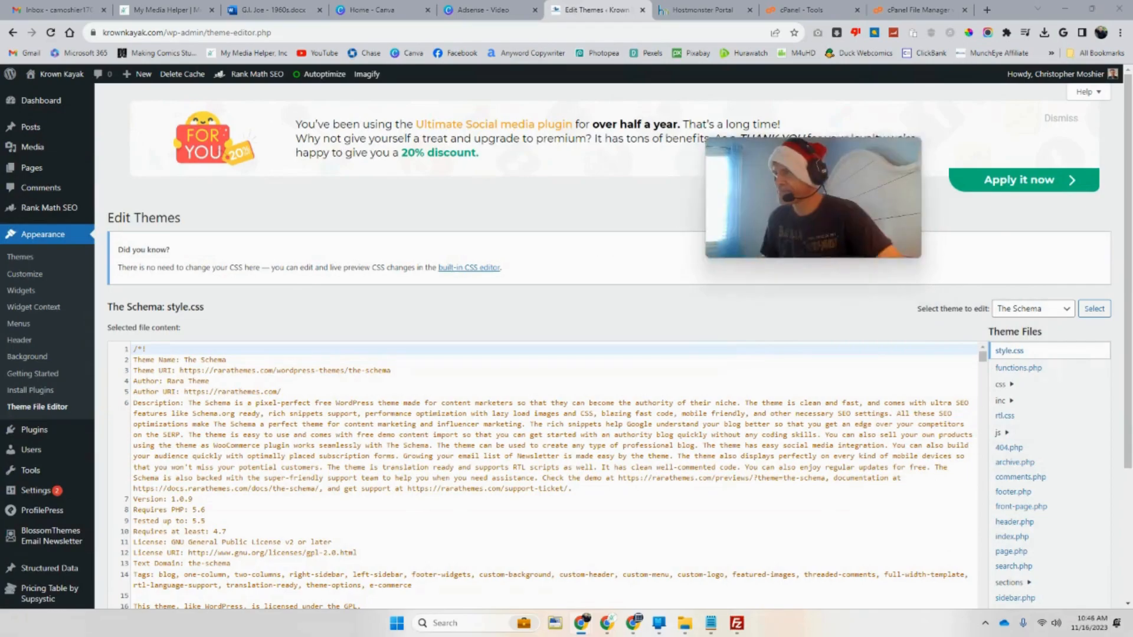
pyautogui.scroll(-3, 543, 342)
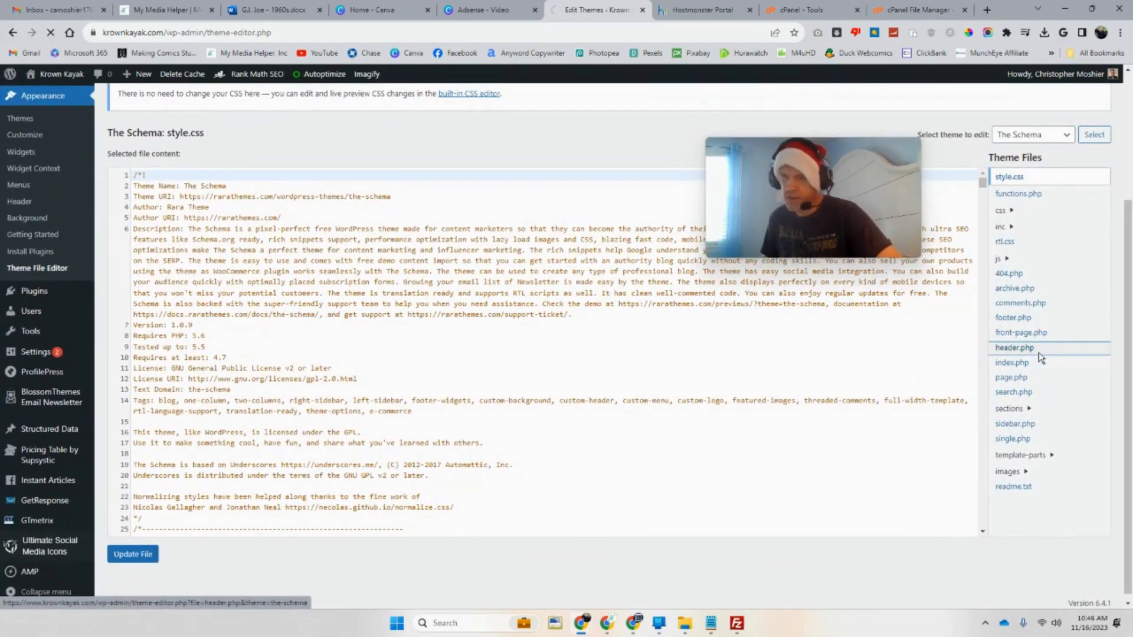
pyautogui.click(1027, 353)
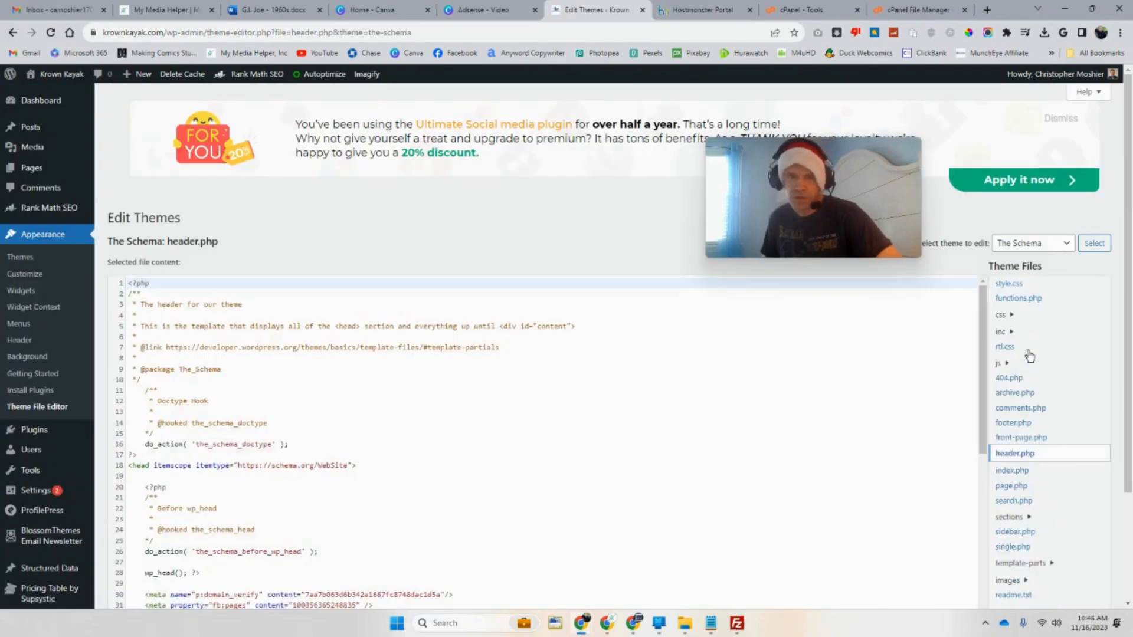
# Paste the AdSense code snippet into header.php below the google-adsense-account meta tag, ahead of the closing head tag.
pyautogui.scroll(-3, 1128, 233)
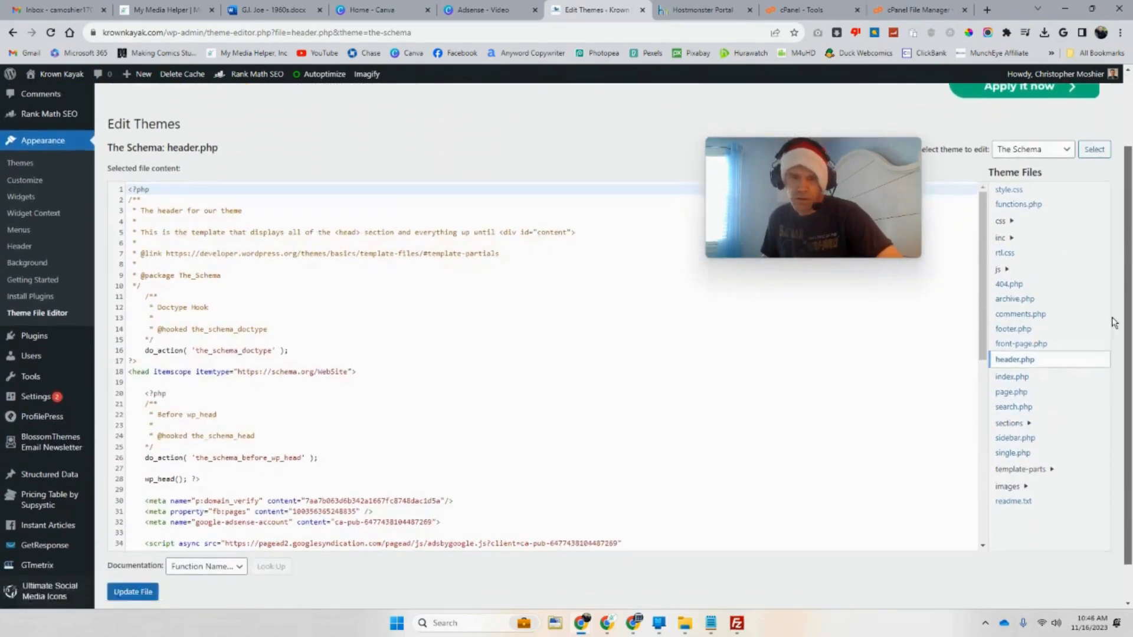
pyautogui.scroll(1, 357, 334)
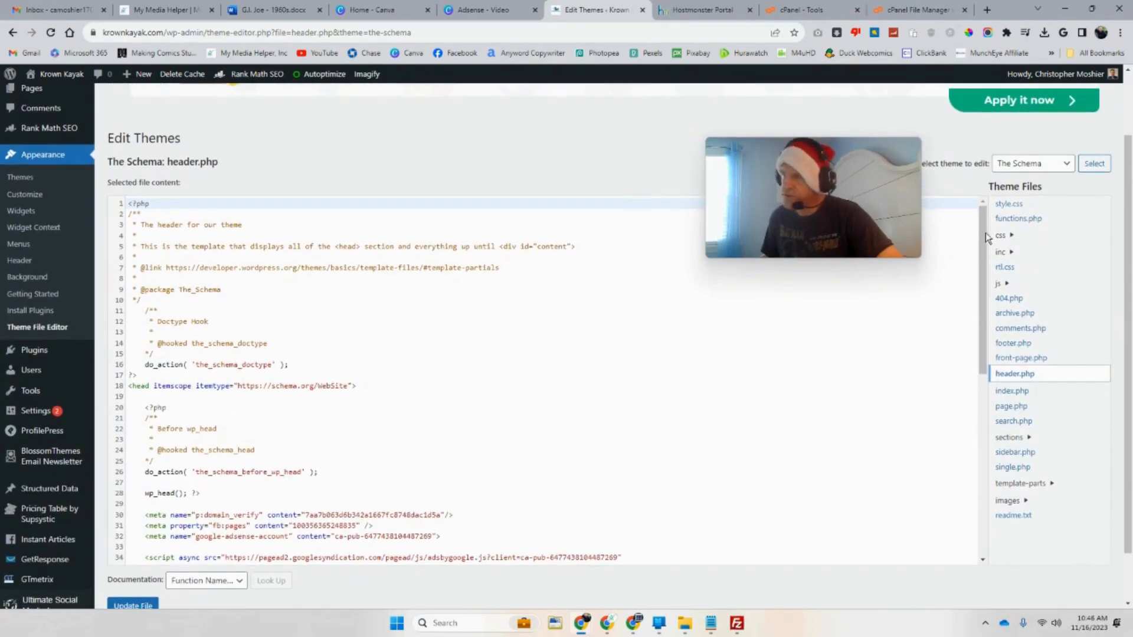
pyautogui.moveTo(982, 242); pyautogui.dragTo(981, 288)
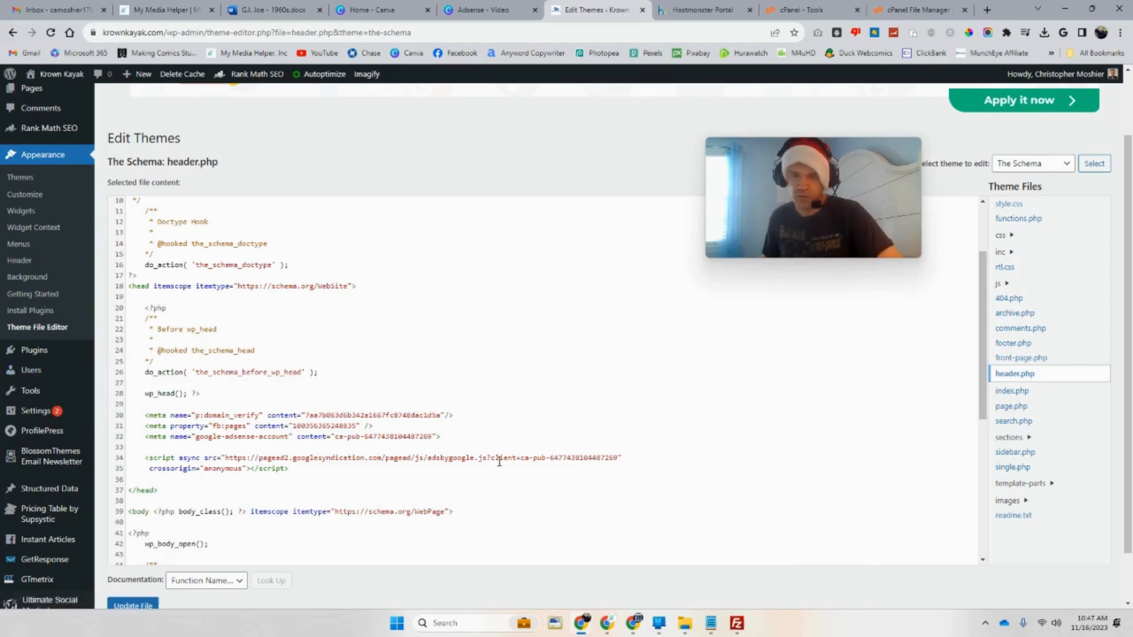
pyautogui.click(457, 442)
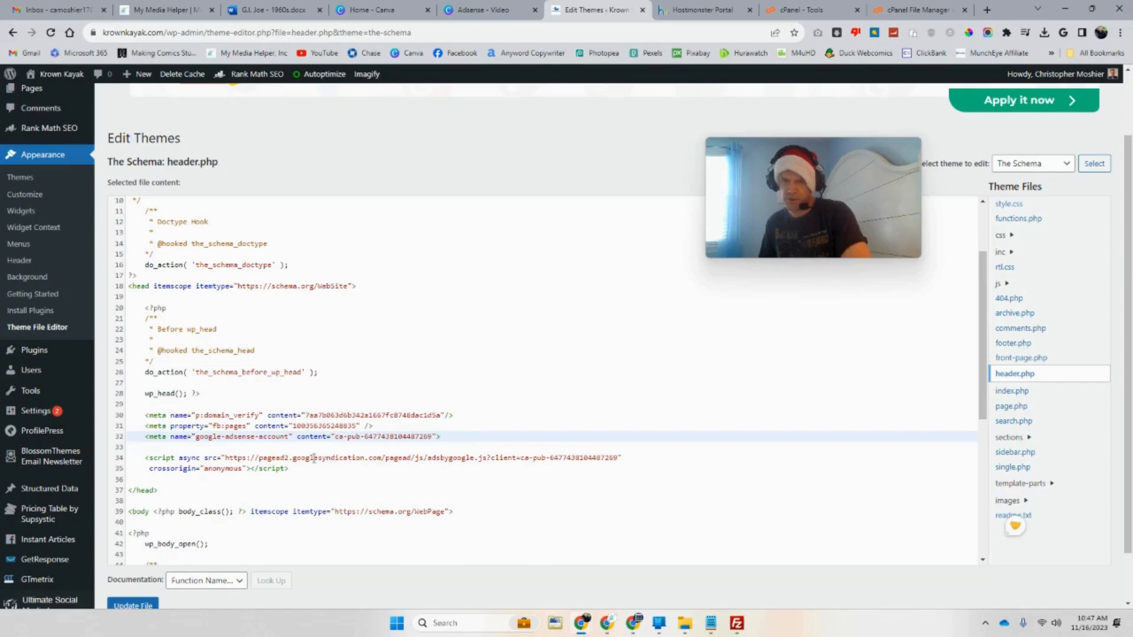
pyautogui.press('Return')
pyautogui.press('Return')
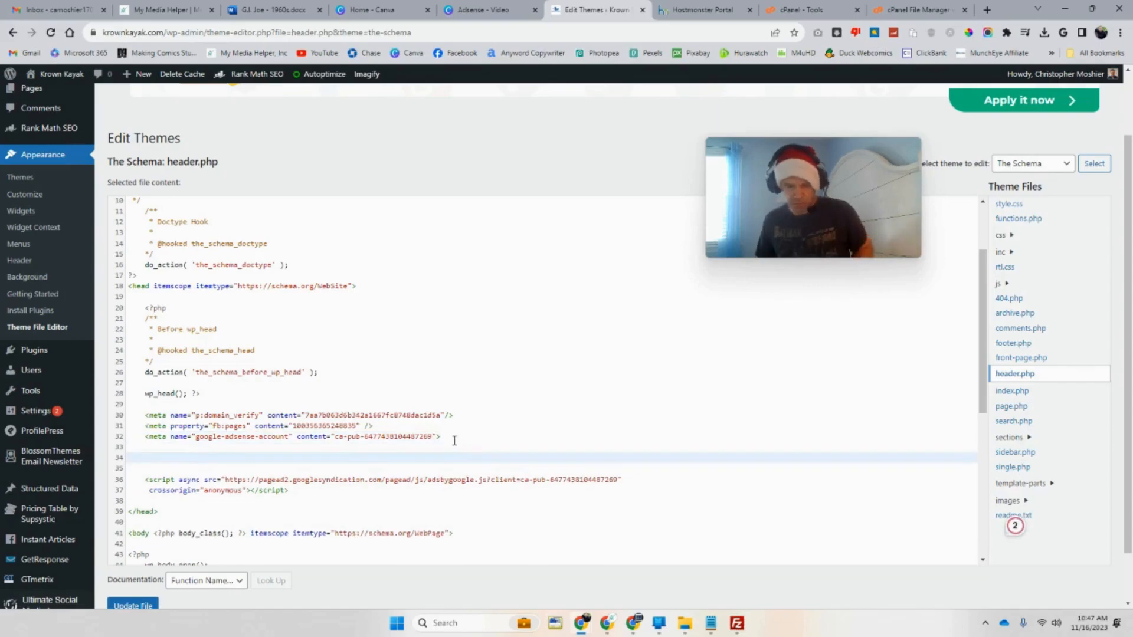
pyautogui.hotkey('ctrl', 'v')
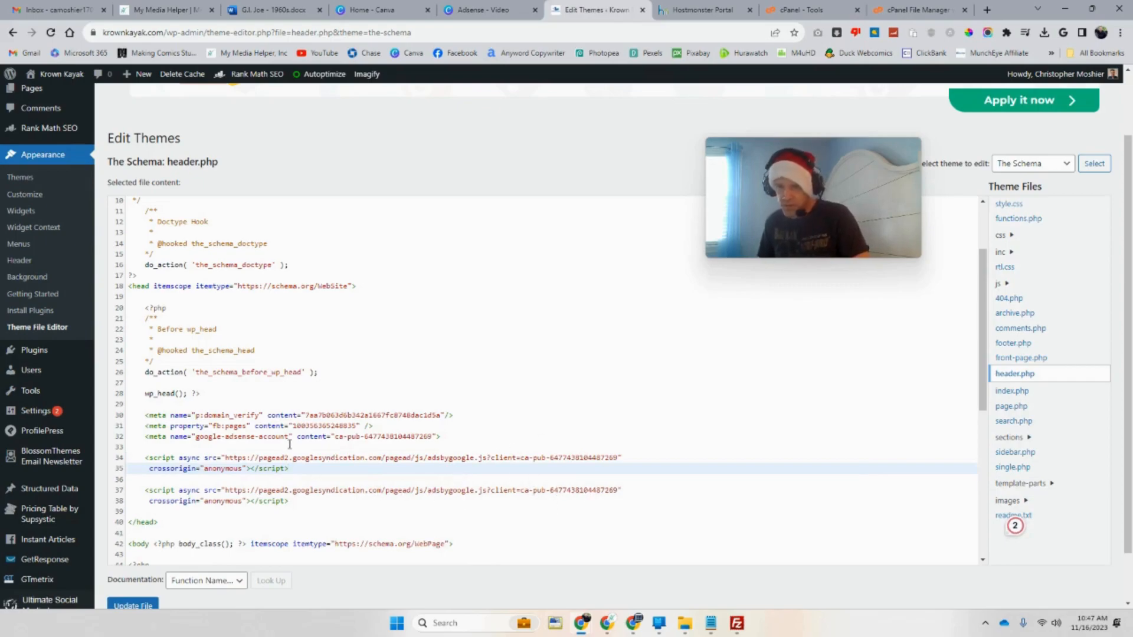
# Delete the duplicate AdSense script and its extra blank lines from header.php, and update the file.
pyautogui.hotkey('shift', 'Up')
pyautogui.hotkey('shift', 'Up')
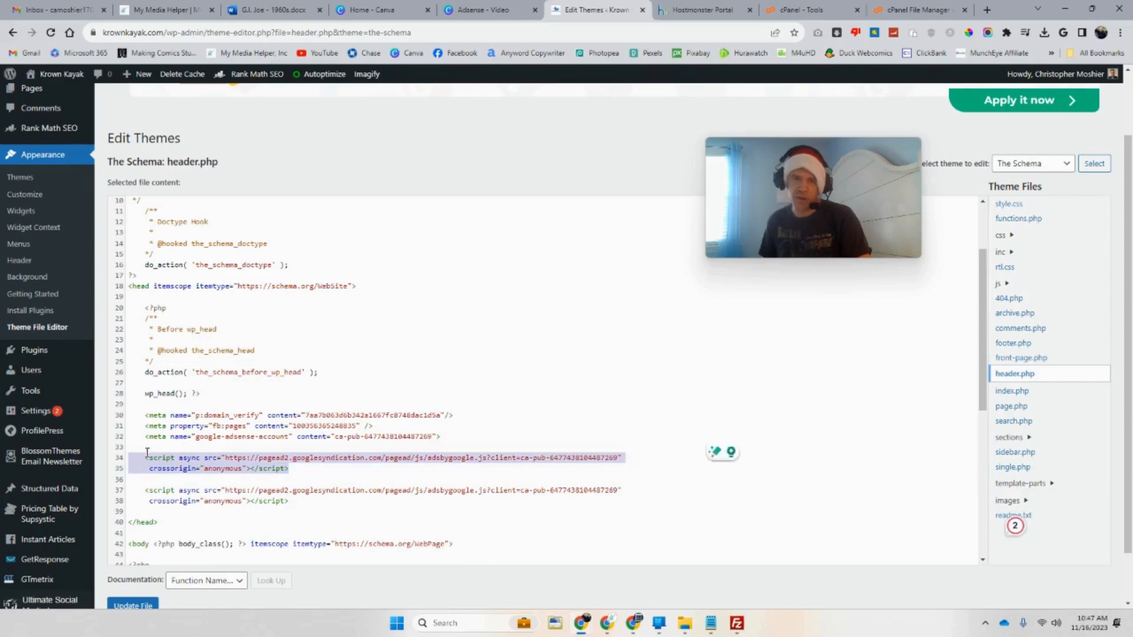
pyautogui.press('BackSpace')
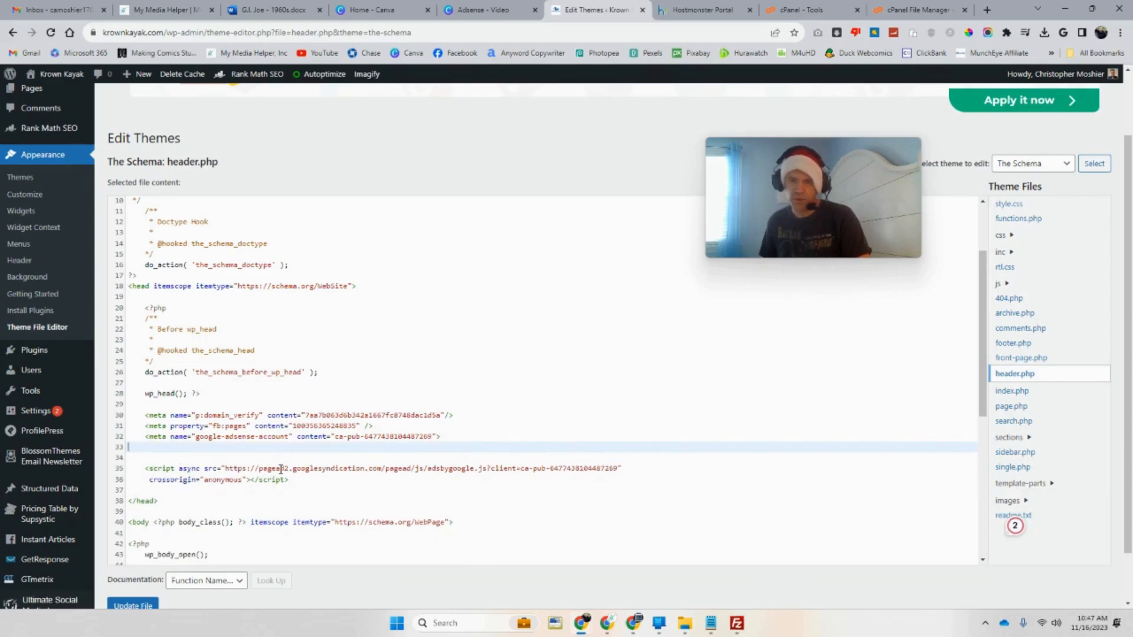
pyautogui.press('BackSpace')
pyautogui.click(137, 606)
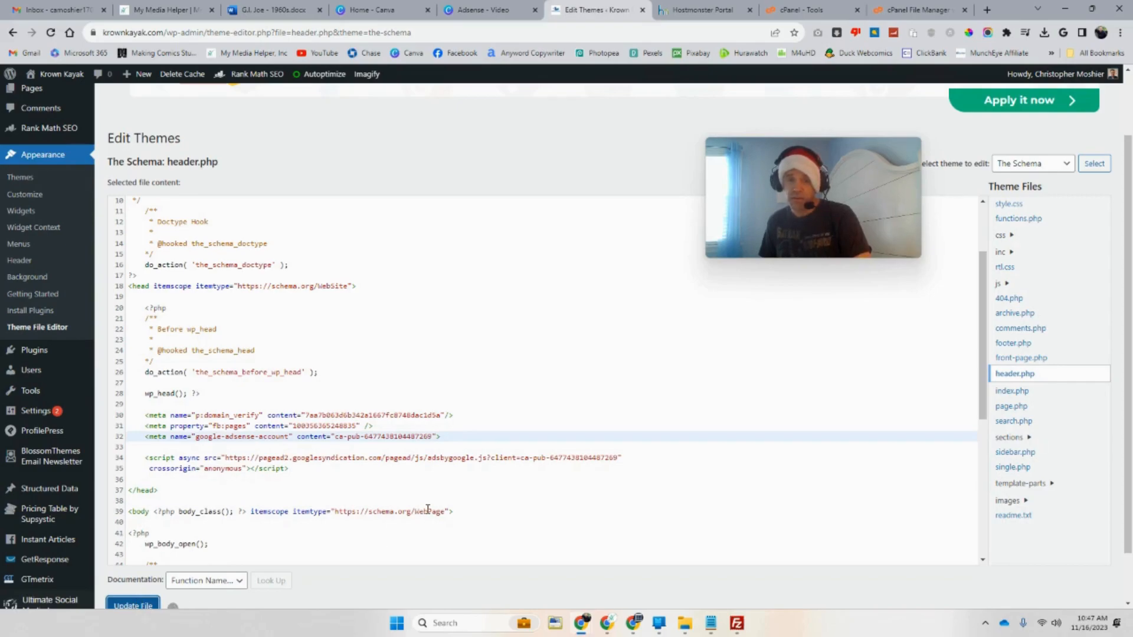
# Switch to FileZilla and open the public_html folder on the remote site.
pyautogui.click(1065, 8)
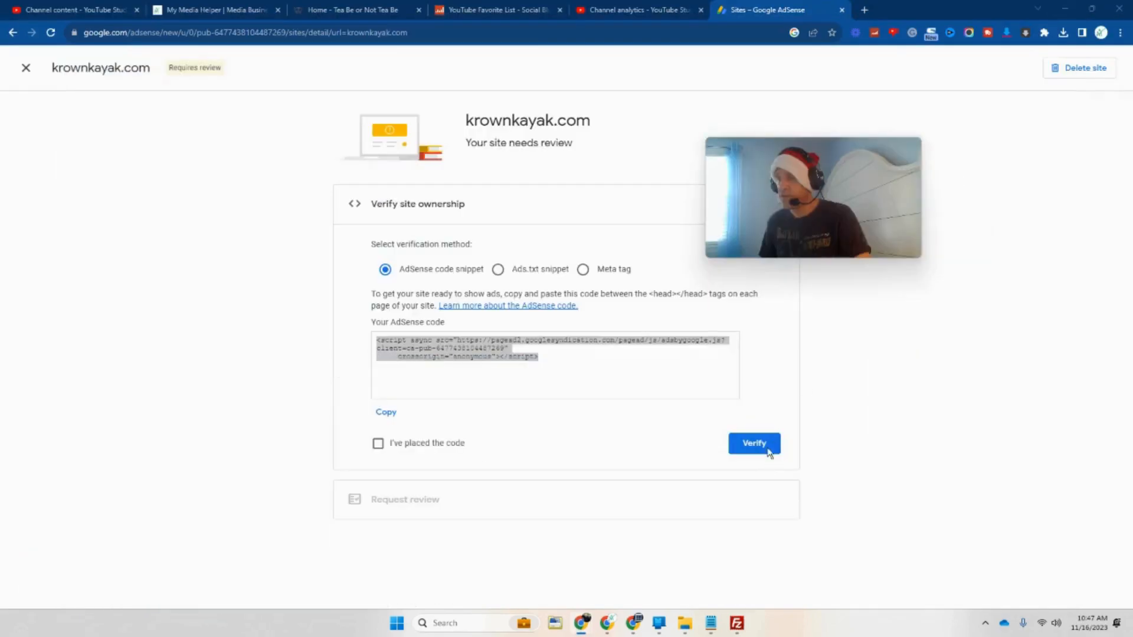
pyautogui.click(736, 625)
pyautogui.scroll(-1, 890, 449)
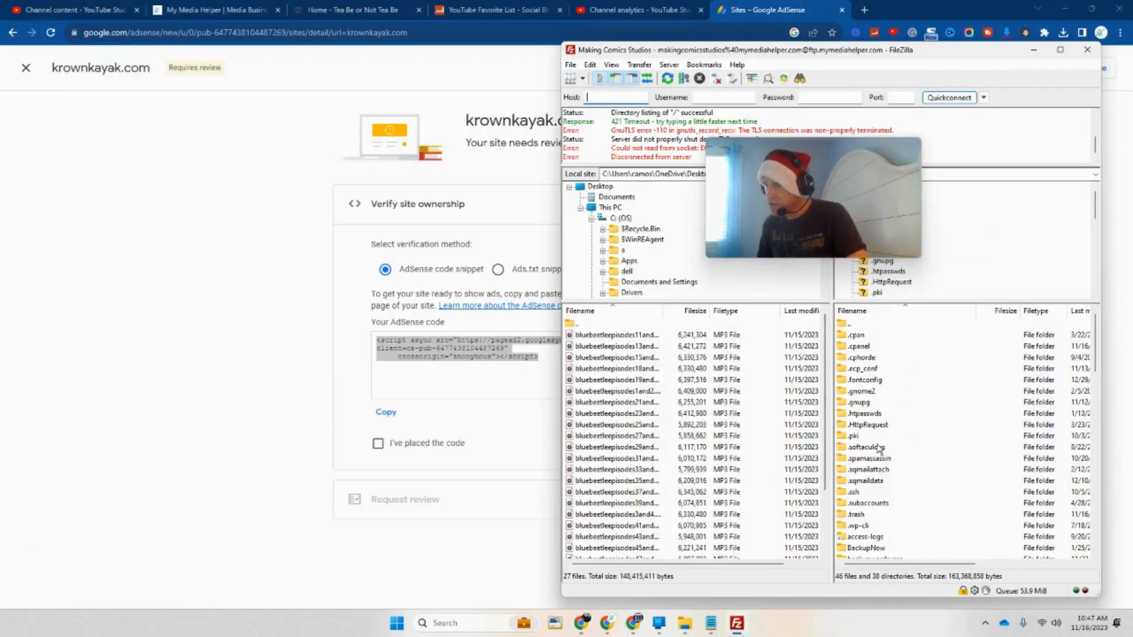
pyautogui.moveTo(869, 169); pyautogui.dragTo(423, 243)
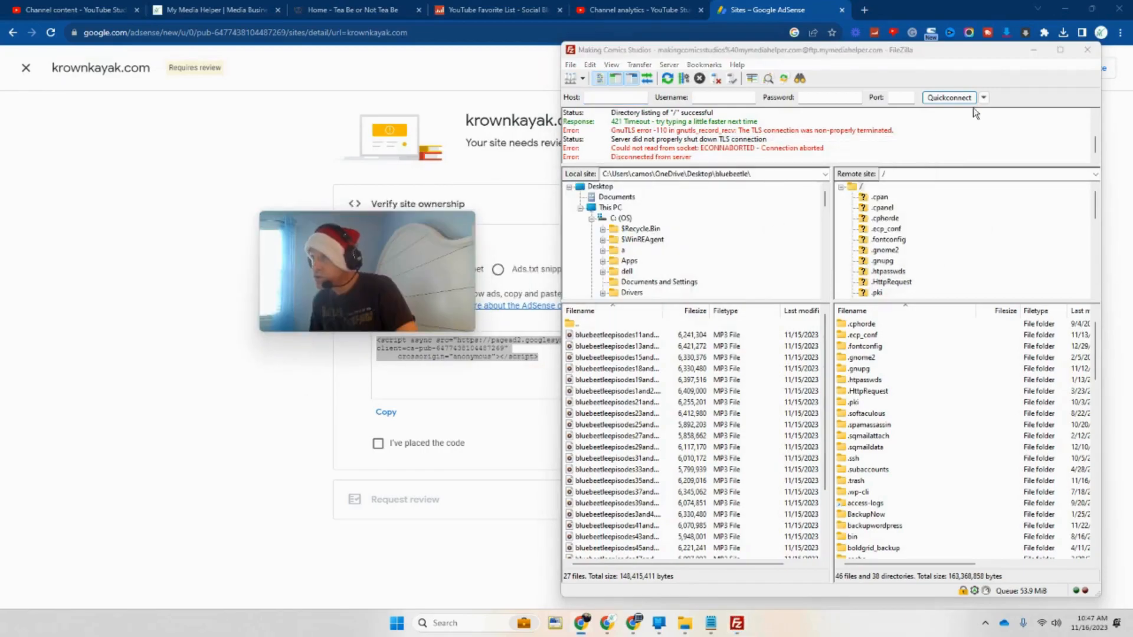
pyautogui.moveTo(1096, 348); pyautogui.dragTo(1096, 403)
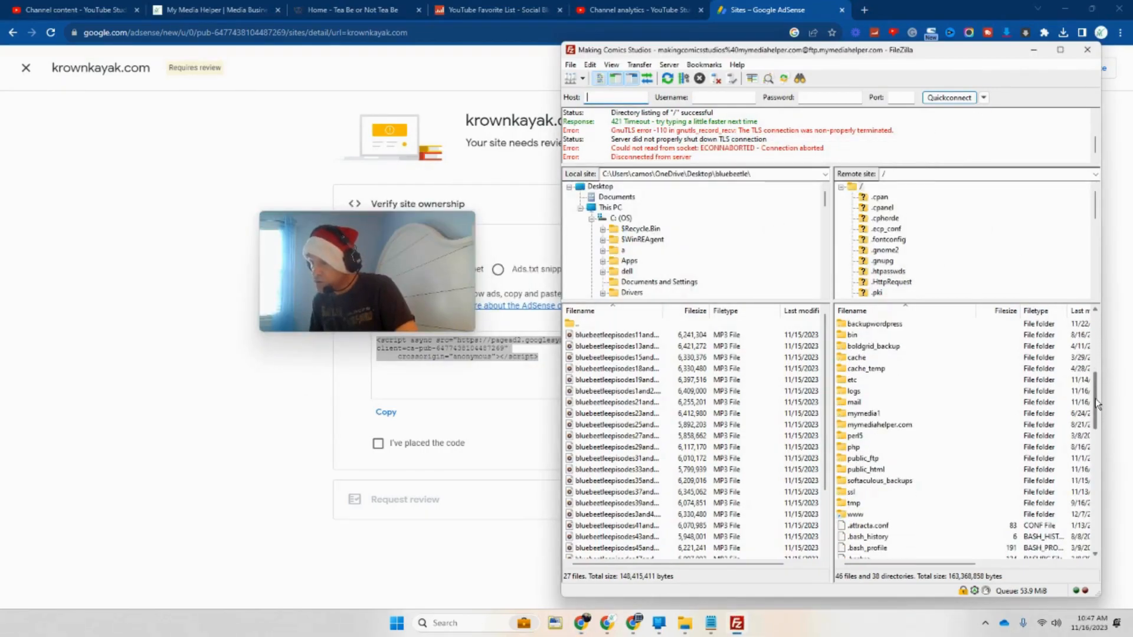
pyautogui.click(862, 472)
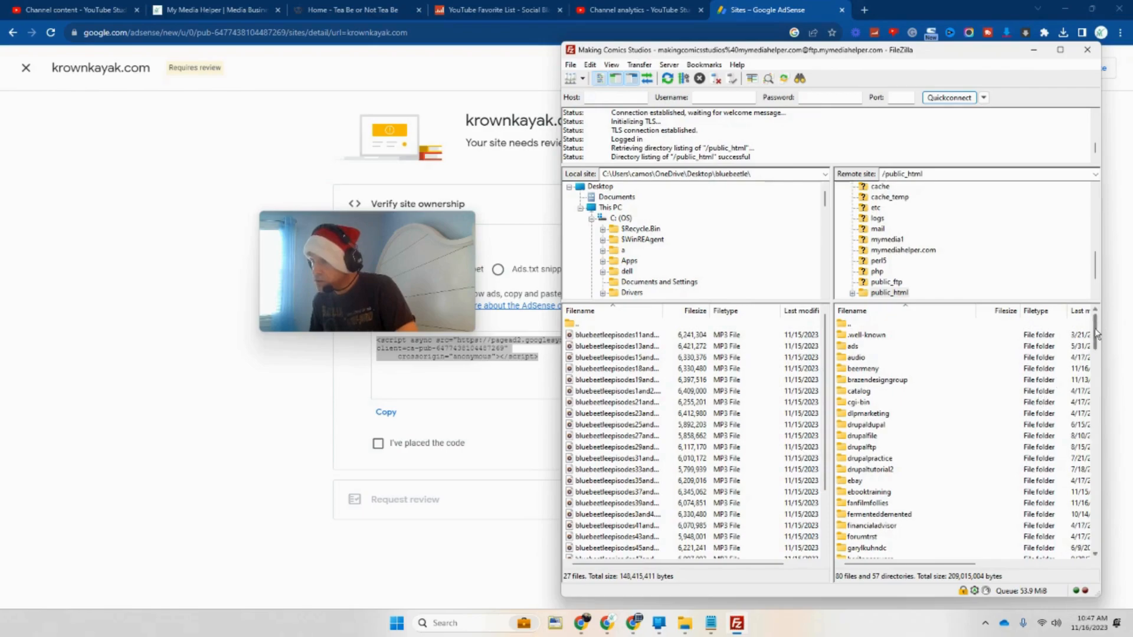
# Open the krownkayak folder on the remote site and minimize the AdSense and Phone Link windows to expose the desktop.
pyautogui.moveTo(1096, 331); pyautogui.dragTo(1099, 356)
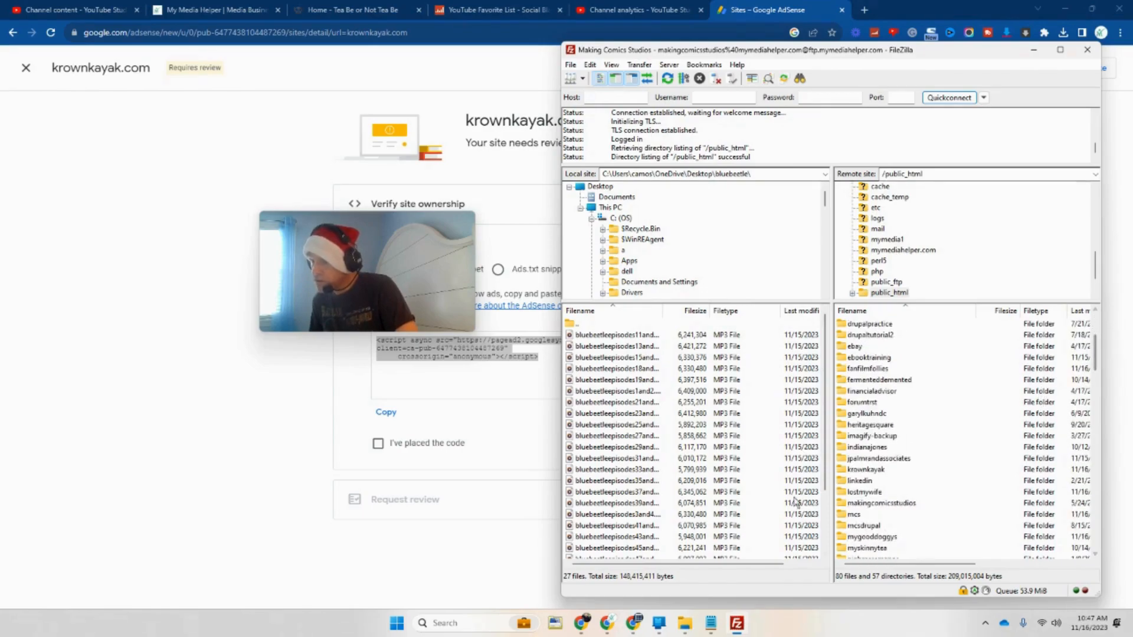
pyautogui.doubleClick(859, 470)
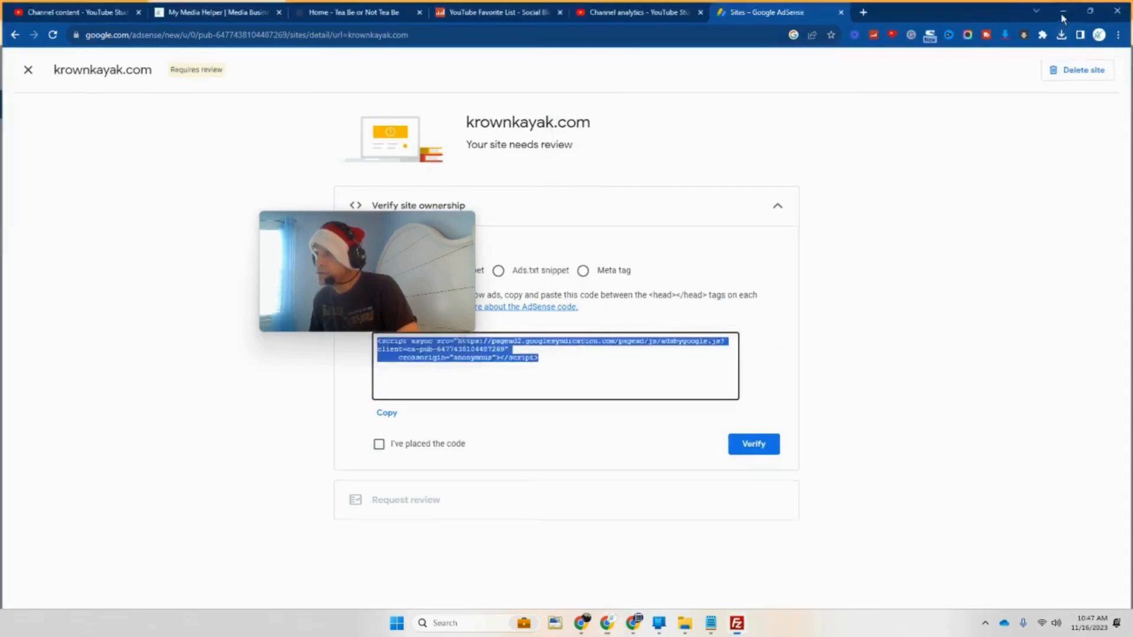
pyautogui.click(1069, 40)
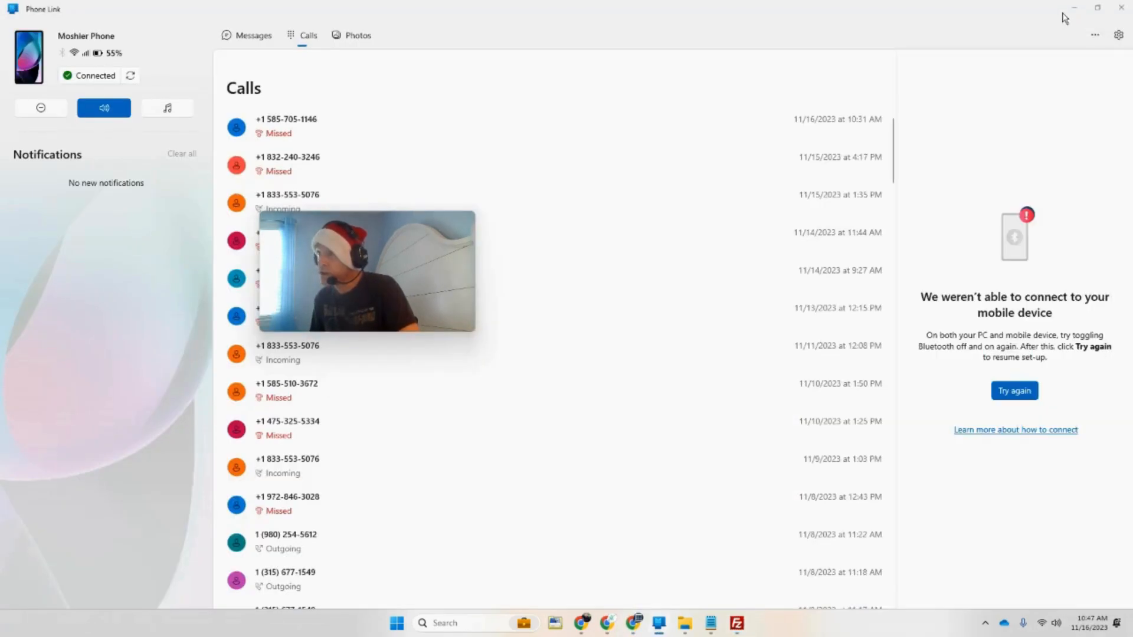
pyautogui.click(1073, 7)
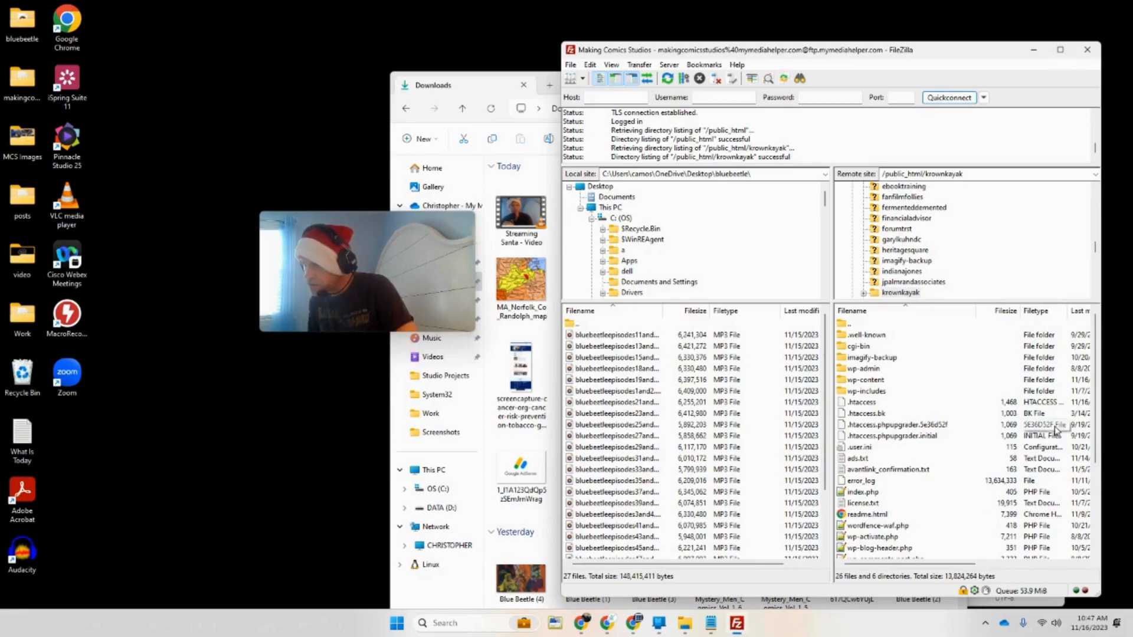
# Download header.php from krownkayak's wp-content/themes/the-schema folder to the desktop.
pyautogui.moveTo(1095, 390); pyautogui.dragTo(1101, 478)
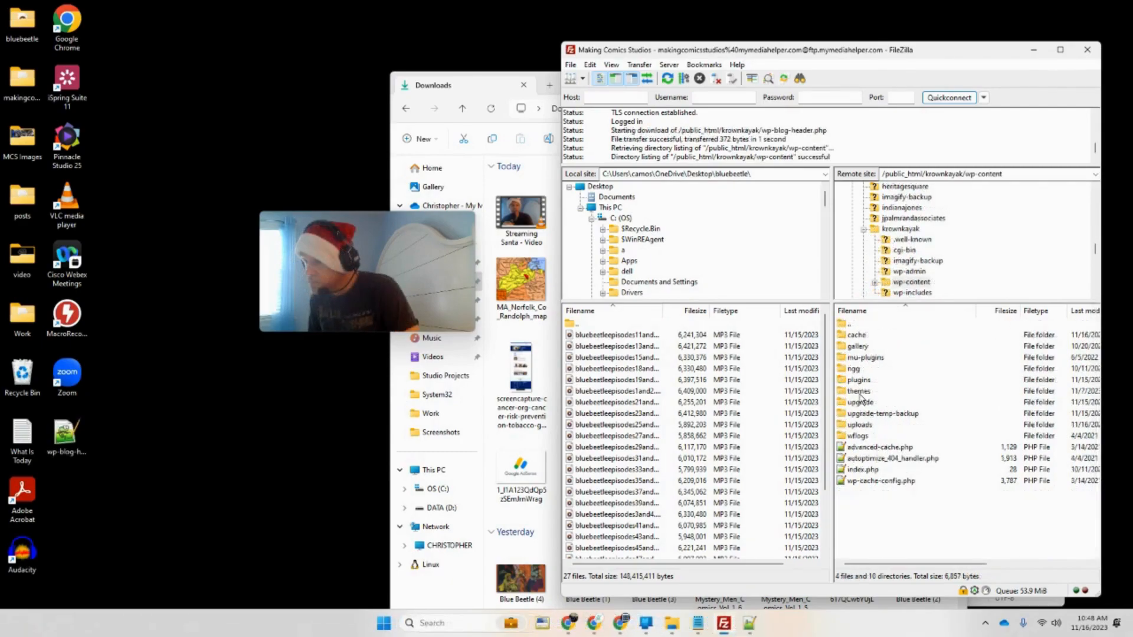
pyautogui.doubleClick(859, 392)
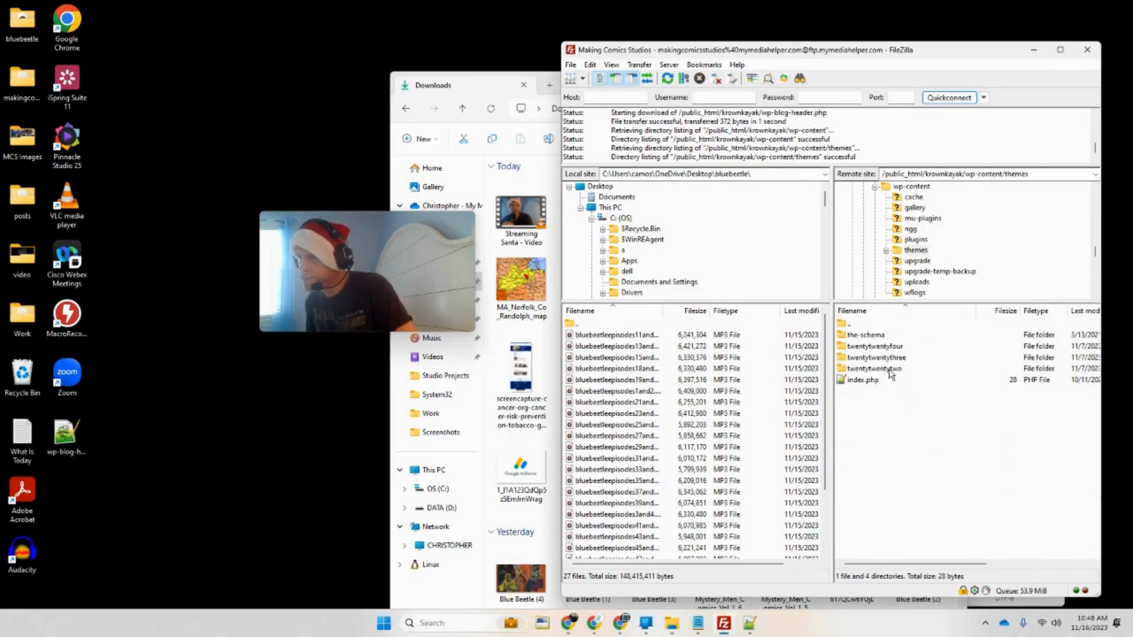
pyautogui.doubleClick(876, 337)
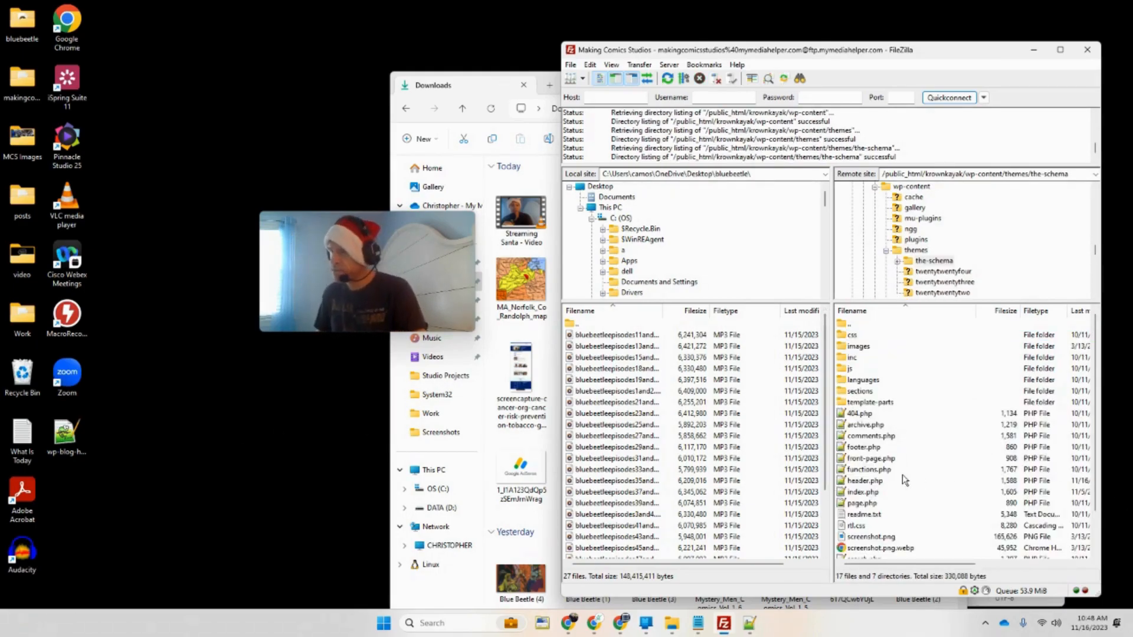
pyautogui.click(874, 481)
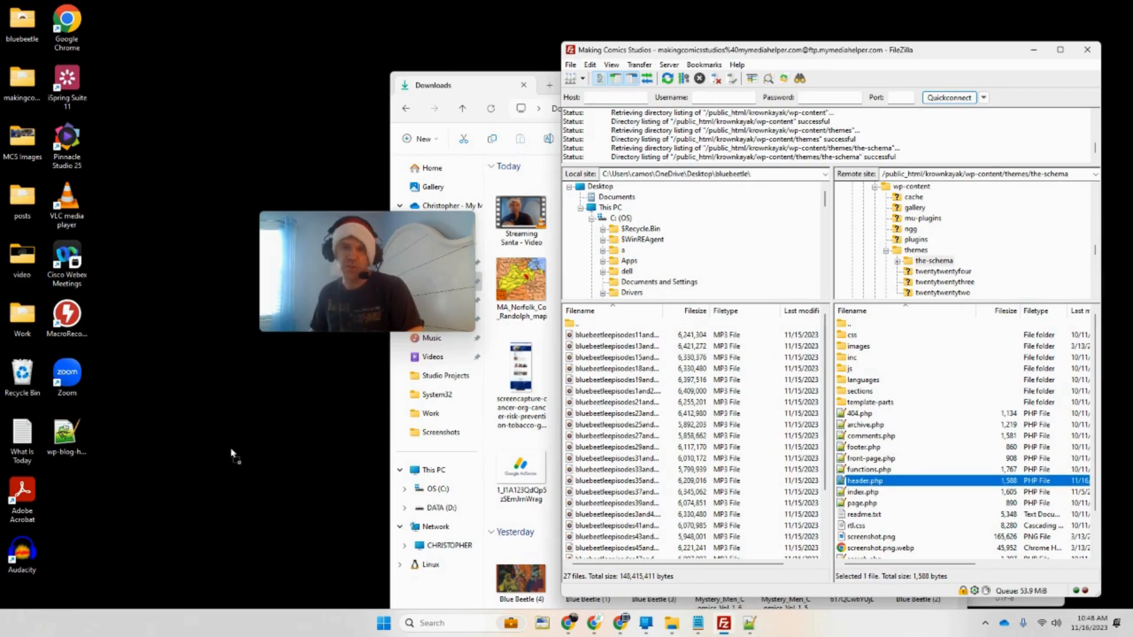
pyautogui.moveTo(235, 454); pyautogui.dragTo(235, 456)
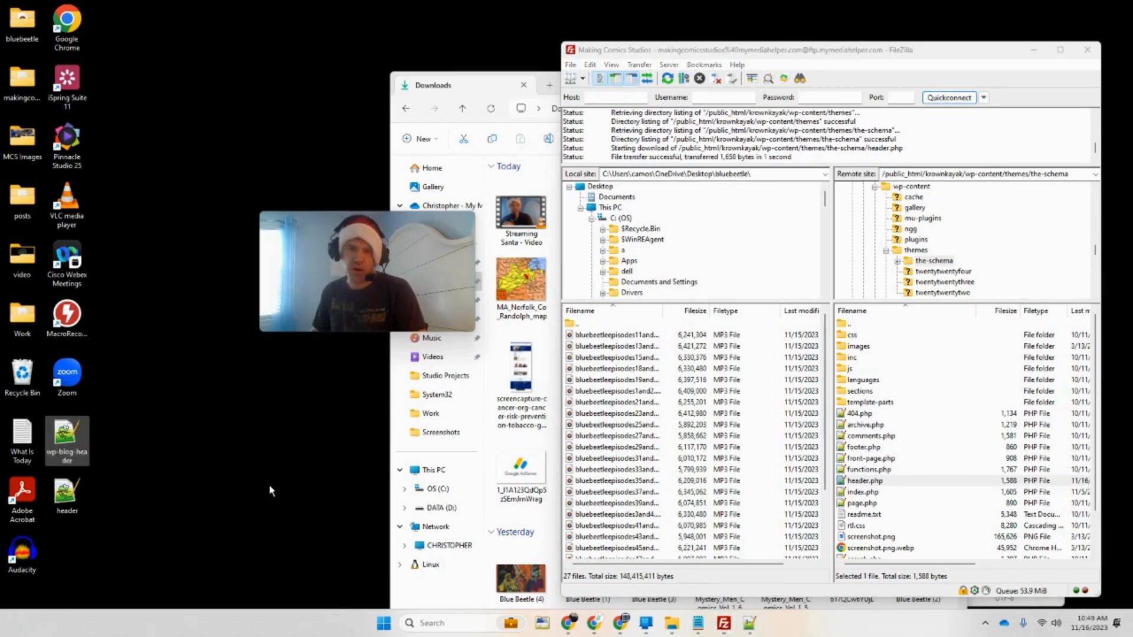
# Check the AdSense script's placement in the downloaded header.php in Notepad++, and move the stray wp-blog-header file to the Recycle Bin.
pyautogui.doubleClick(66, 498)
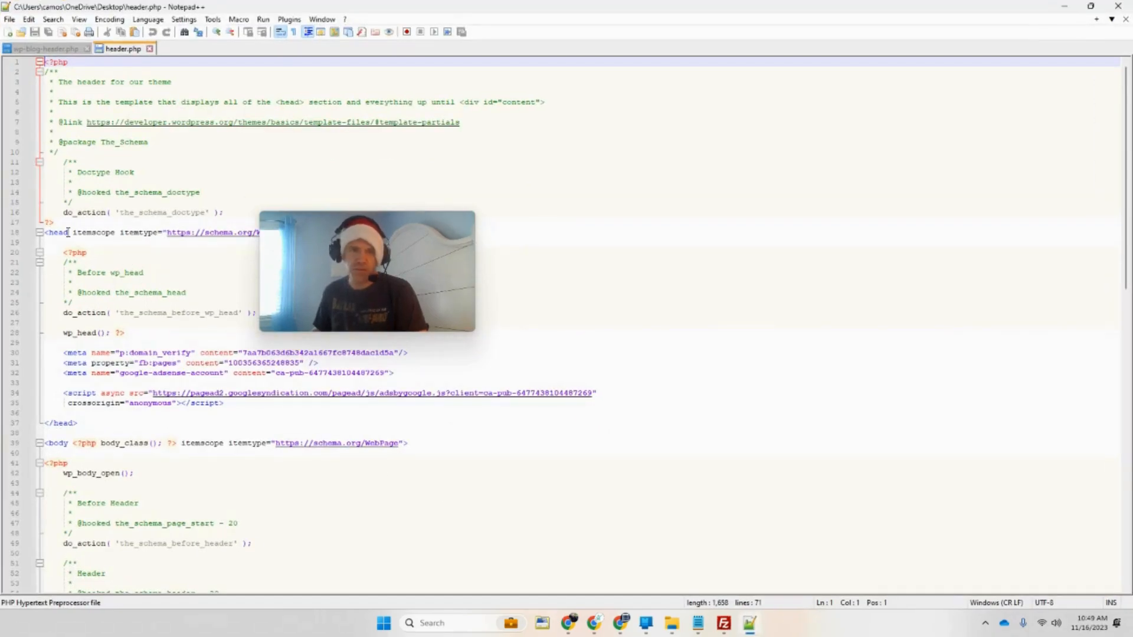
pyautogui.moveTo(247, 411); pyautogui.dragTo(63, 393)
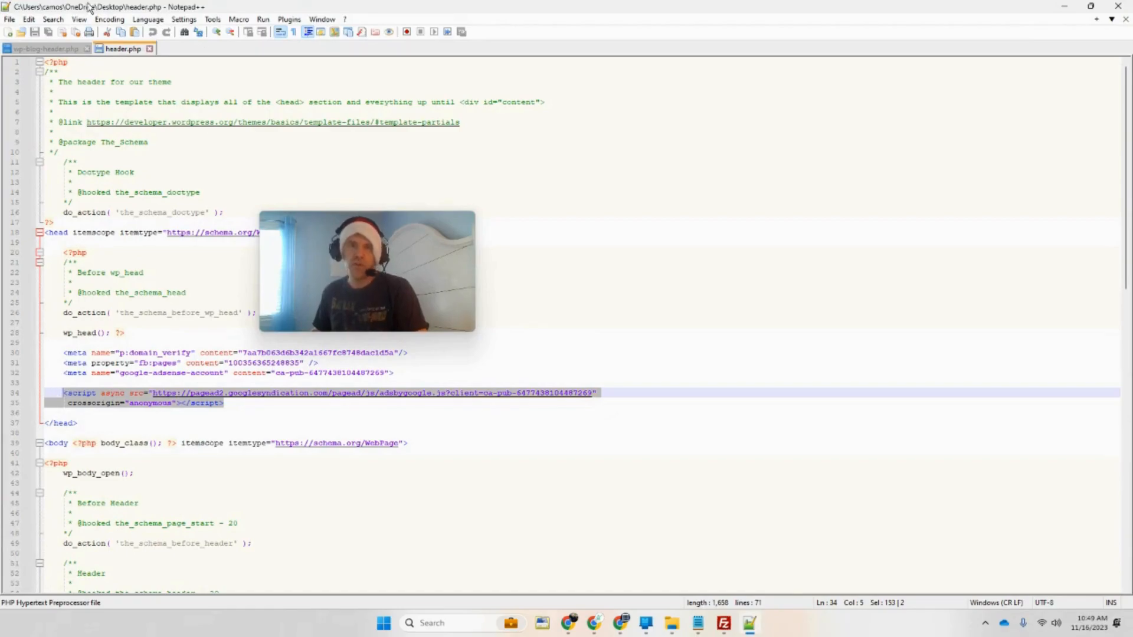
pyautogui.click(244, 410)
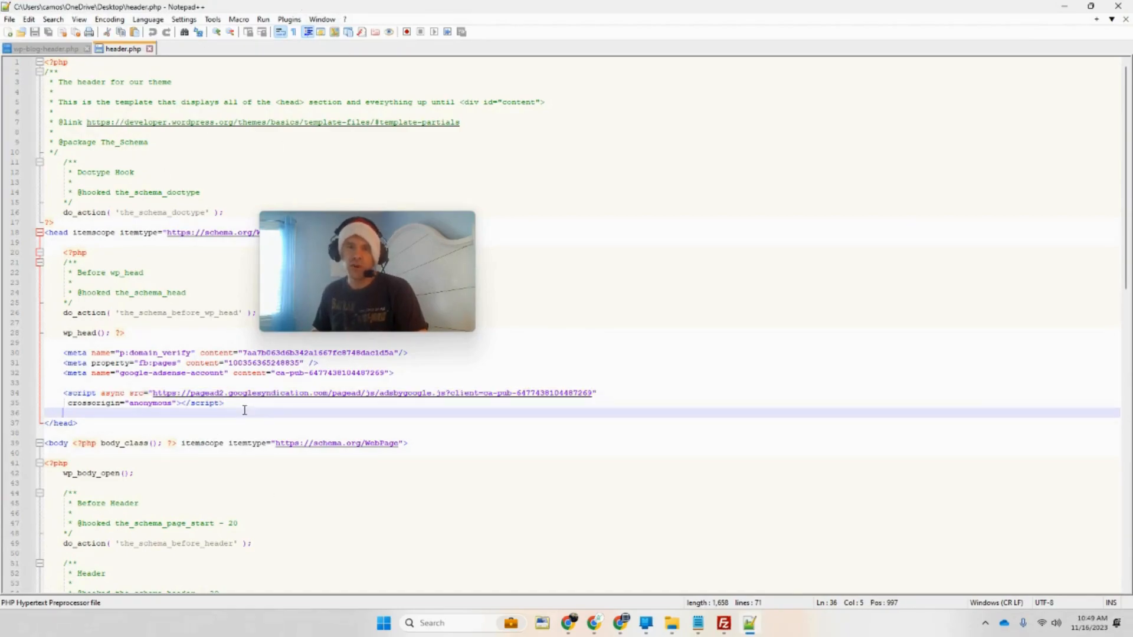
pyautogui.click(1063, 7)
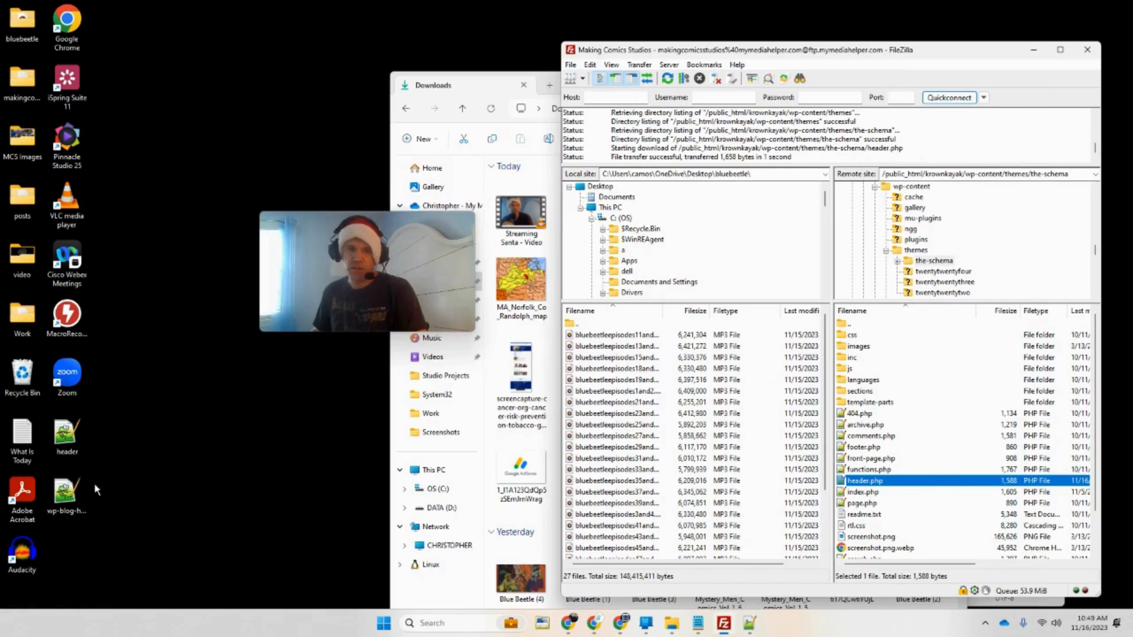
pyautogui.moveTo(65, 492); pyautogui.dragTo(35, 401)
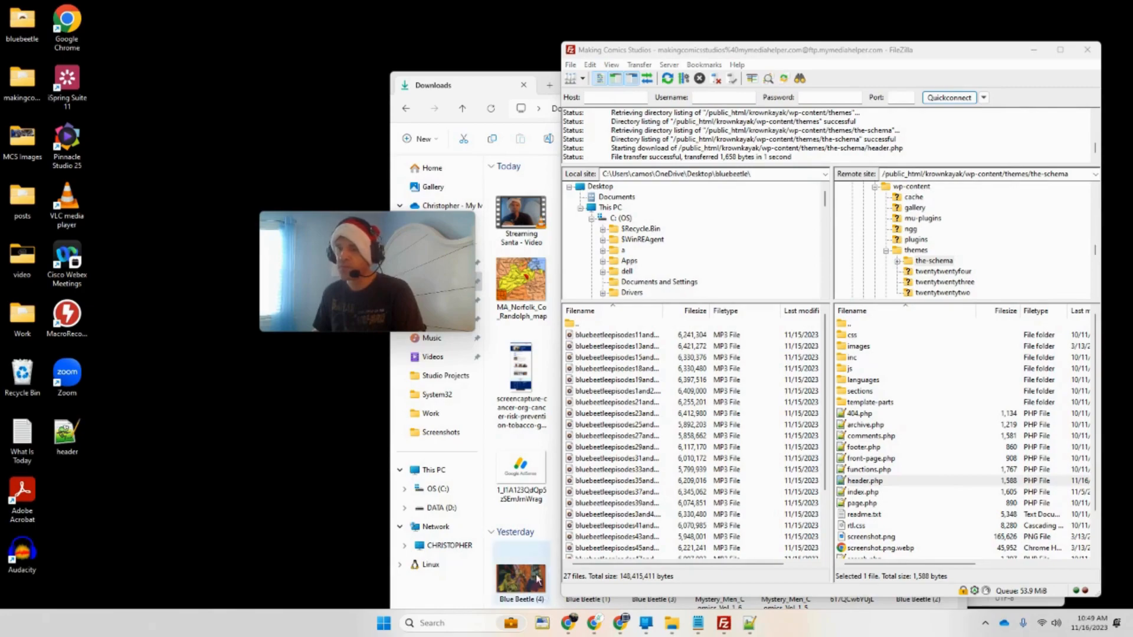
# Switch to the cPanel File Manager in Chrome and open the krownkayak folder inside public_html.
pyautogui.moveTo(570, 630)
pyautogui.click(473, 578)
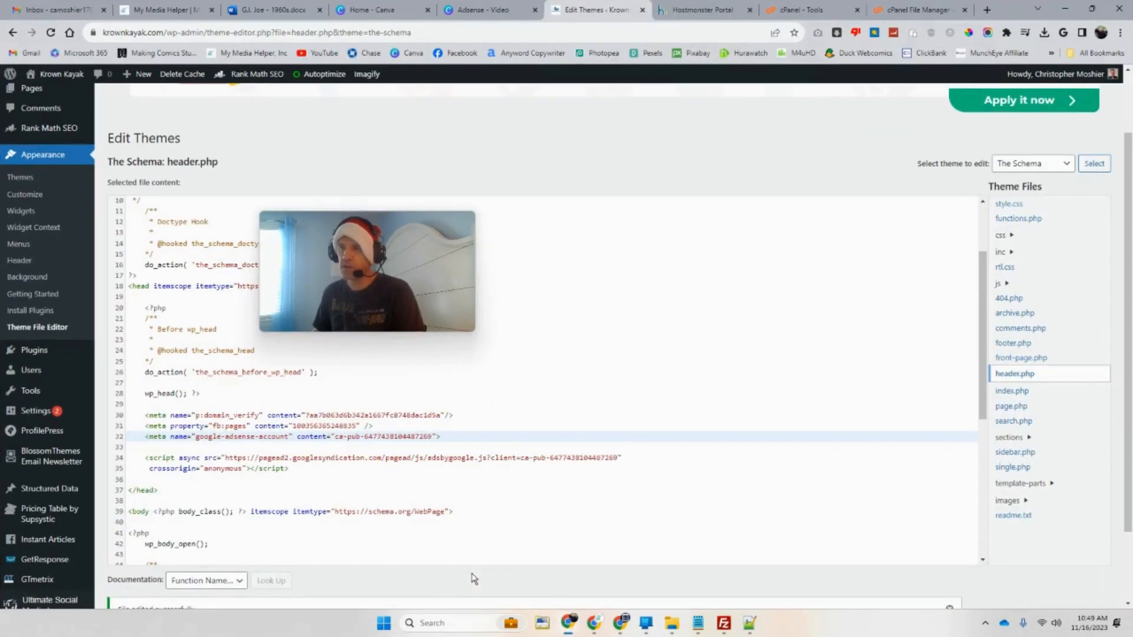
pyautogui.click(685, 12)
pyautogui.click(804, 12)
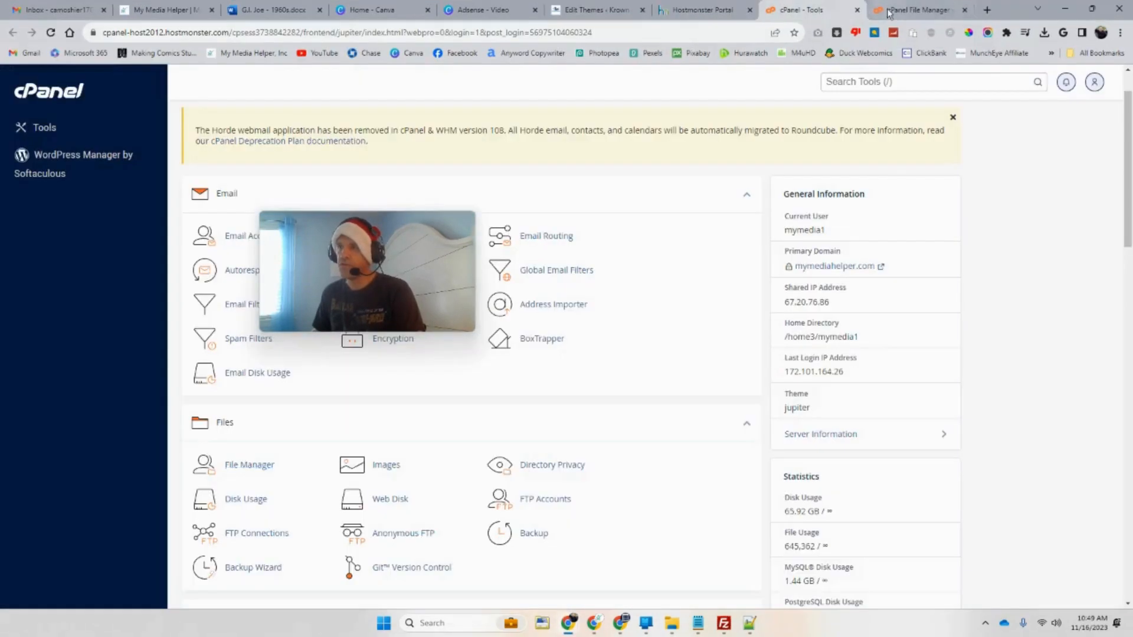
pyautogui.click(911, 10)
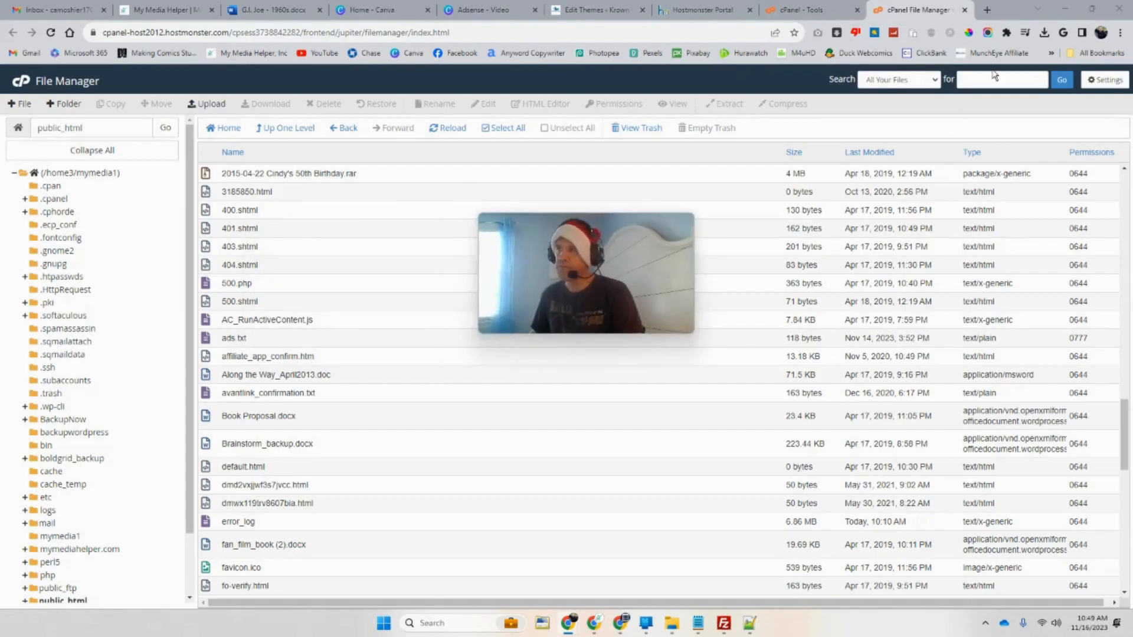
pyautogui.scroll(3, 350, 406)
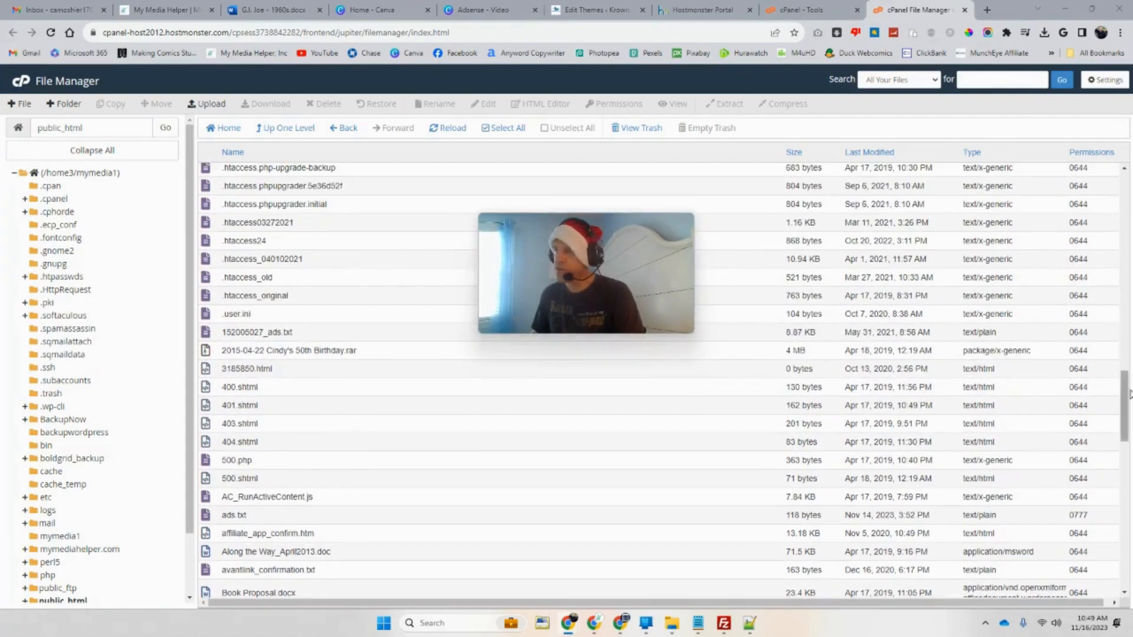
pyautogui.moveTo(1124, 407); pyautogui.dragTo(1130, 241)
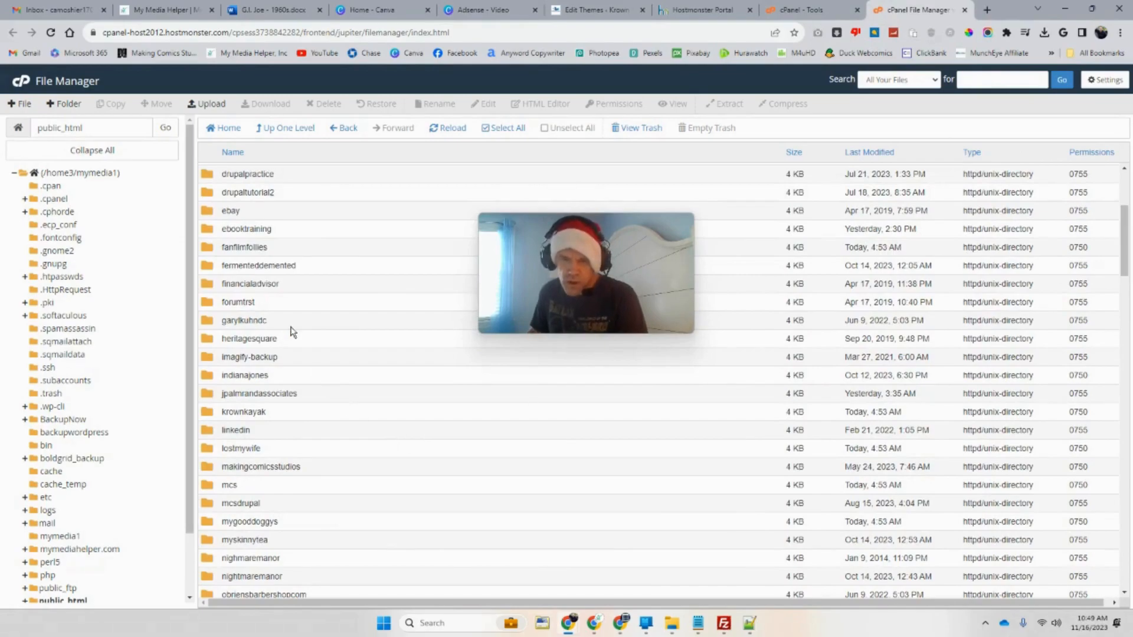
pyautogui.scroll(3, 291, 324)
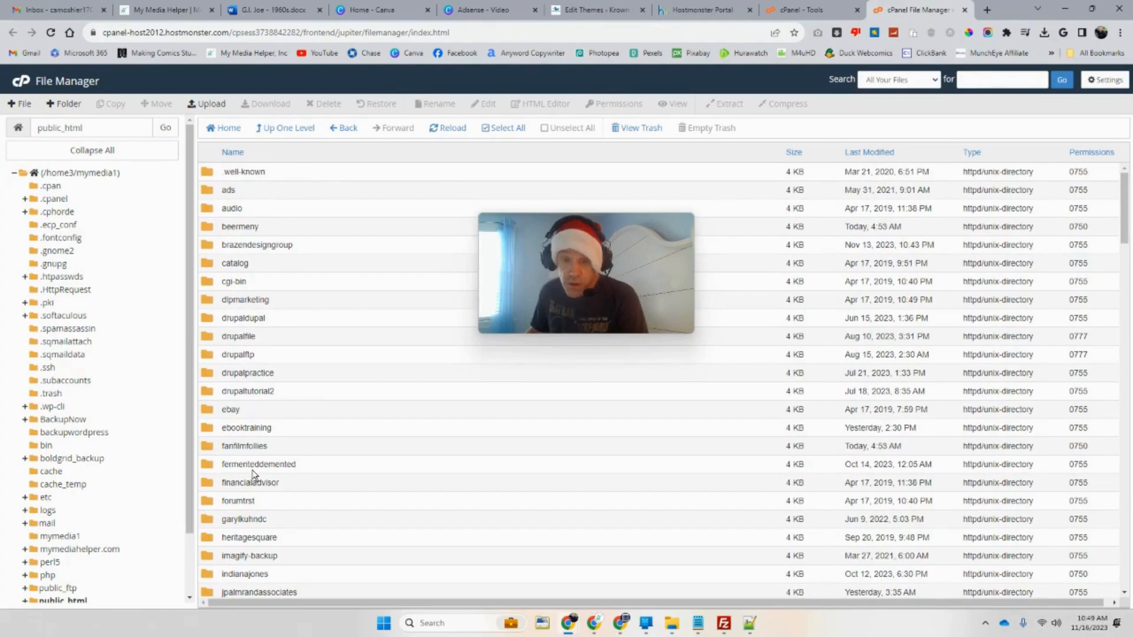
pyautogui.scroll(-1, 254, 474)
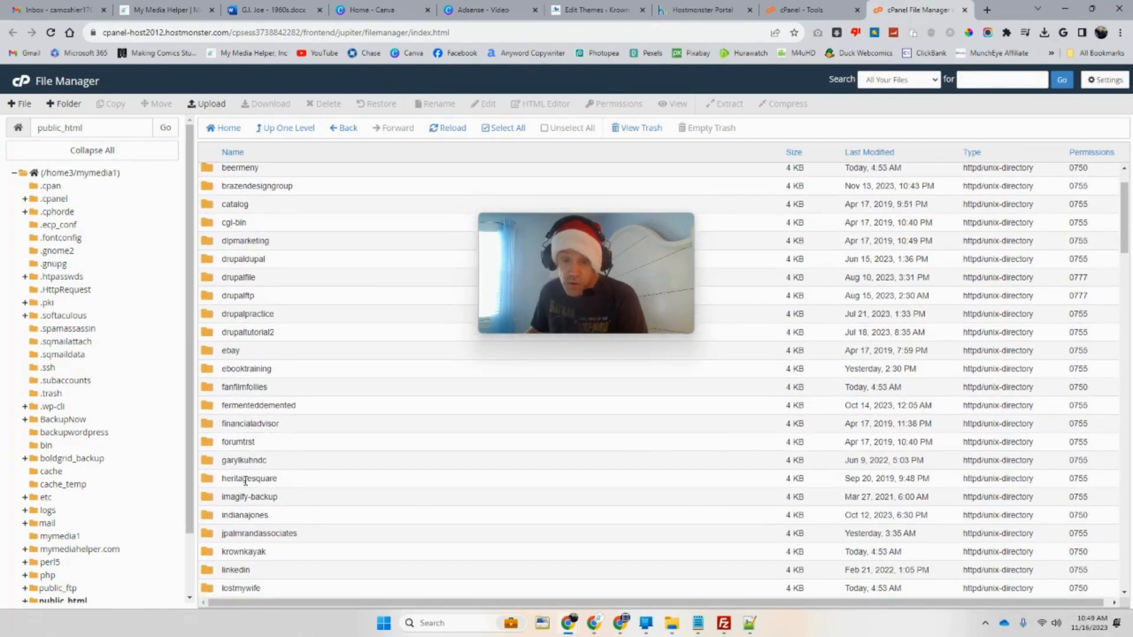
pyautogui.doubleClick(209, 552)
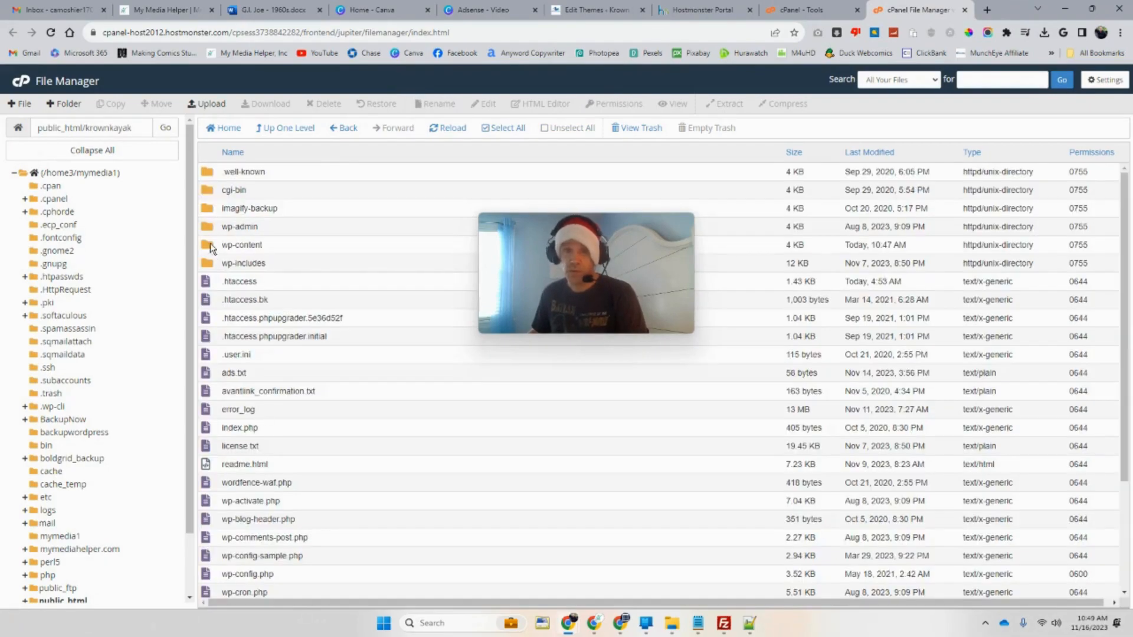
# Open krownkayak's wp-content/themes/the-schema folder and select header.php.
pyautogui.doubleClick(210, 245)
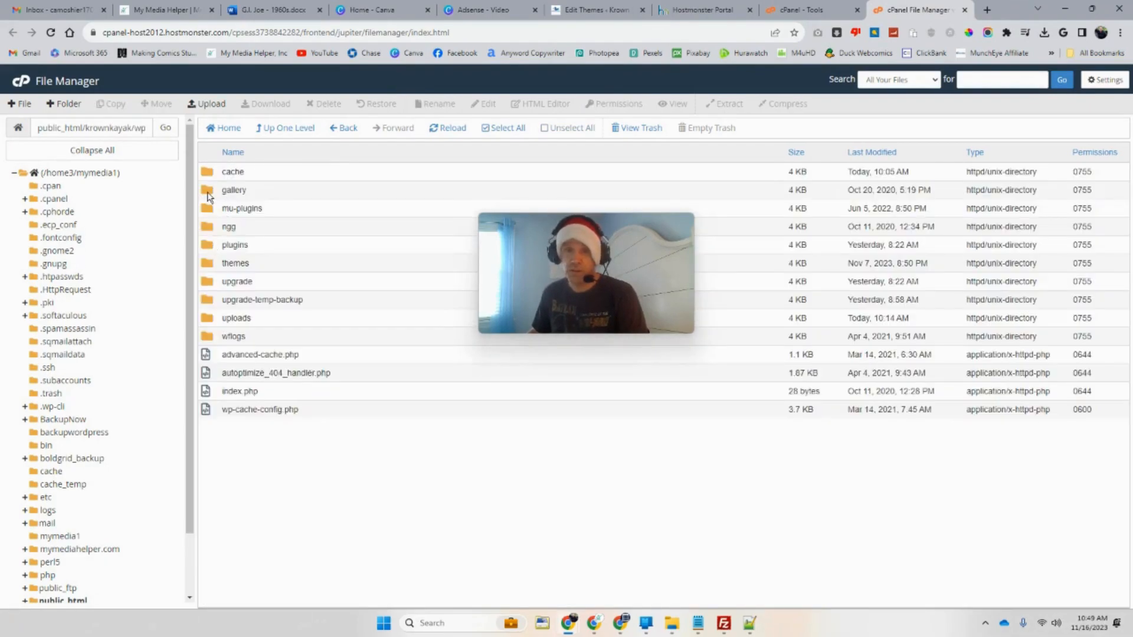
pyautogui.doubleClick(203, 321)
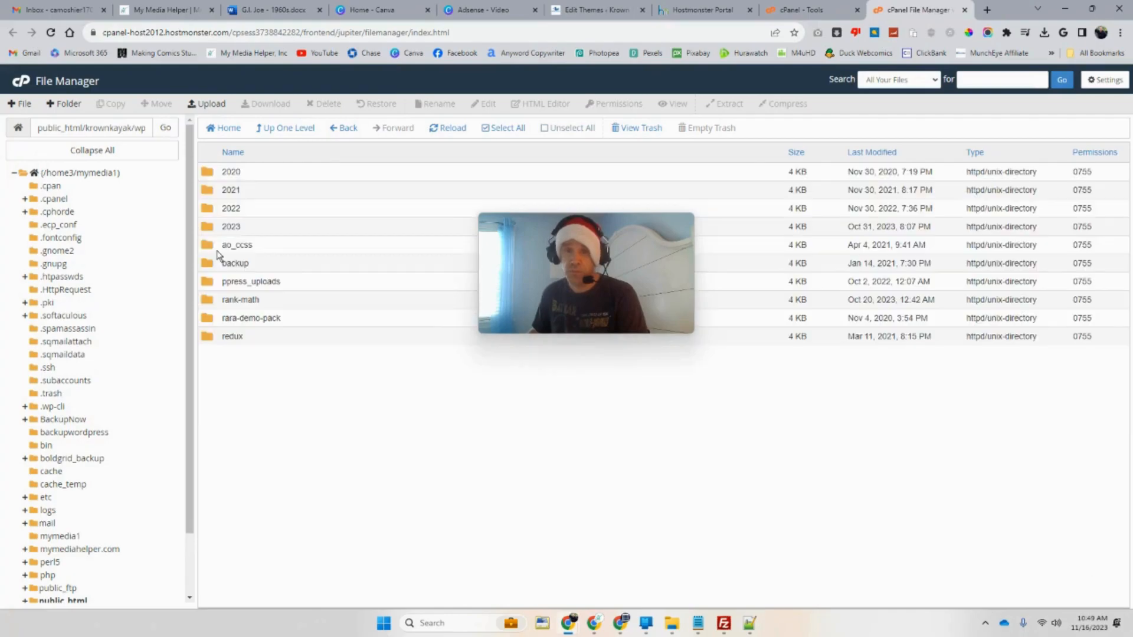
pyautogui.click(263, 127)
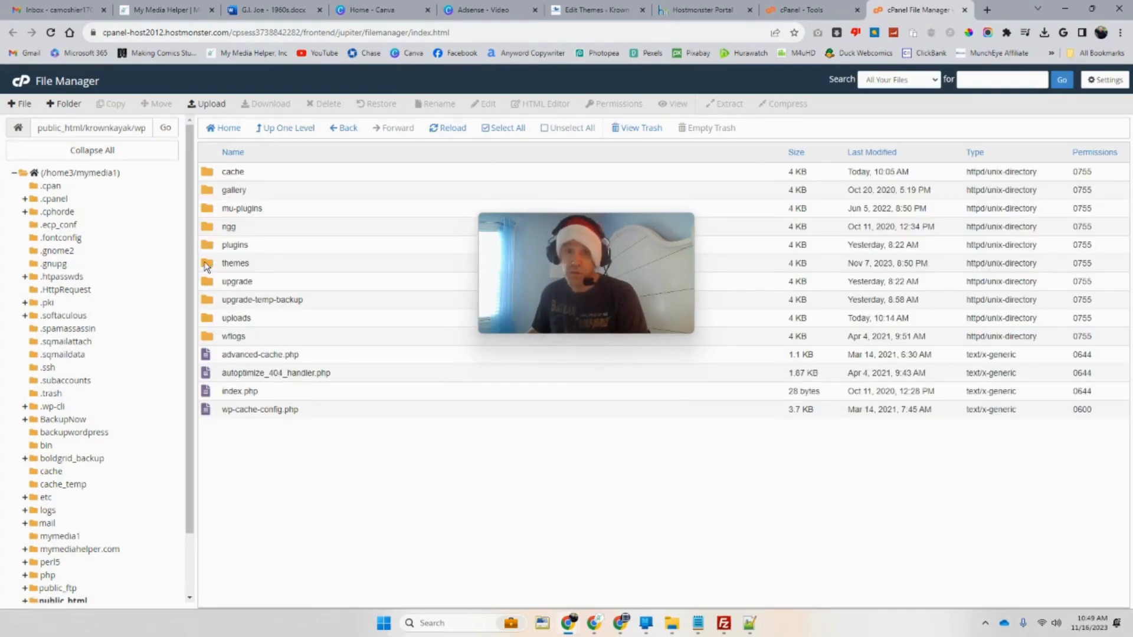
pyautogui.doubleClick(204, 263)
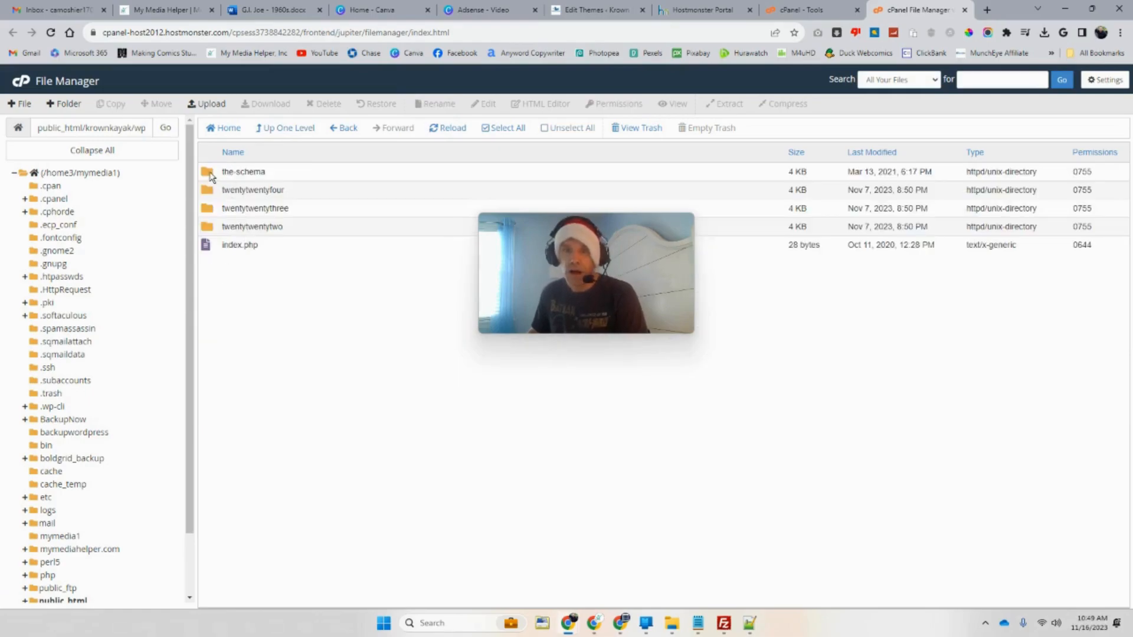
pyautogui.doubleClick(210, 172)
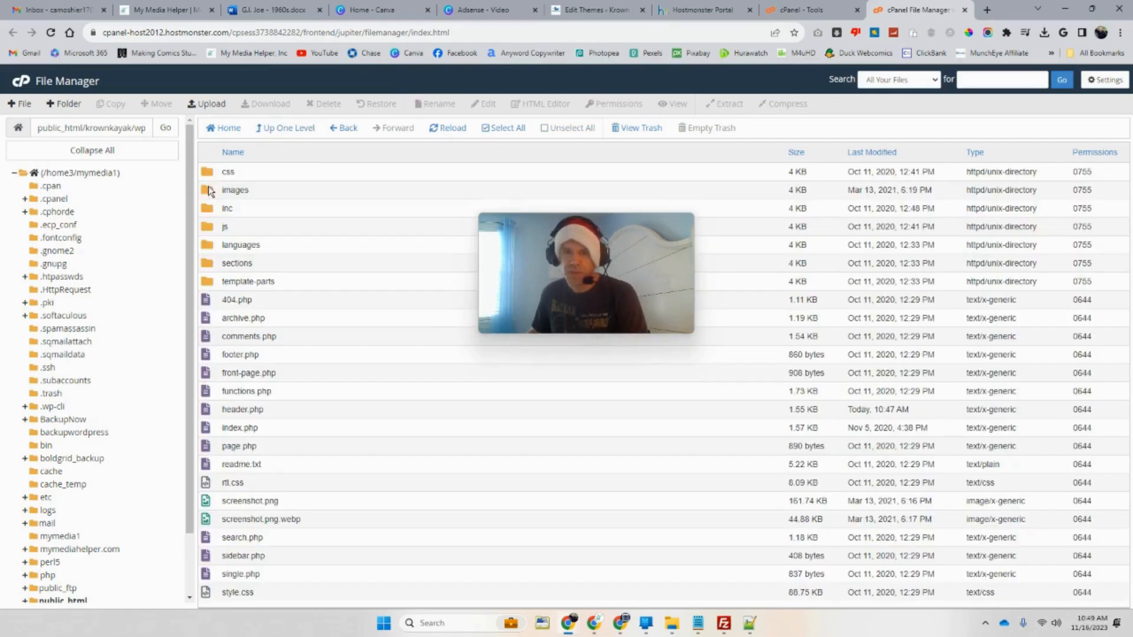
pyautogui.click(228, 409)
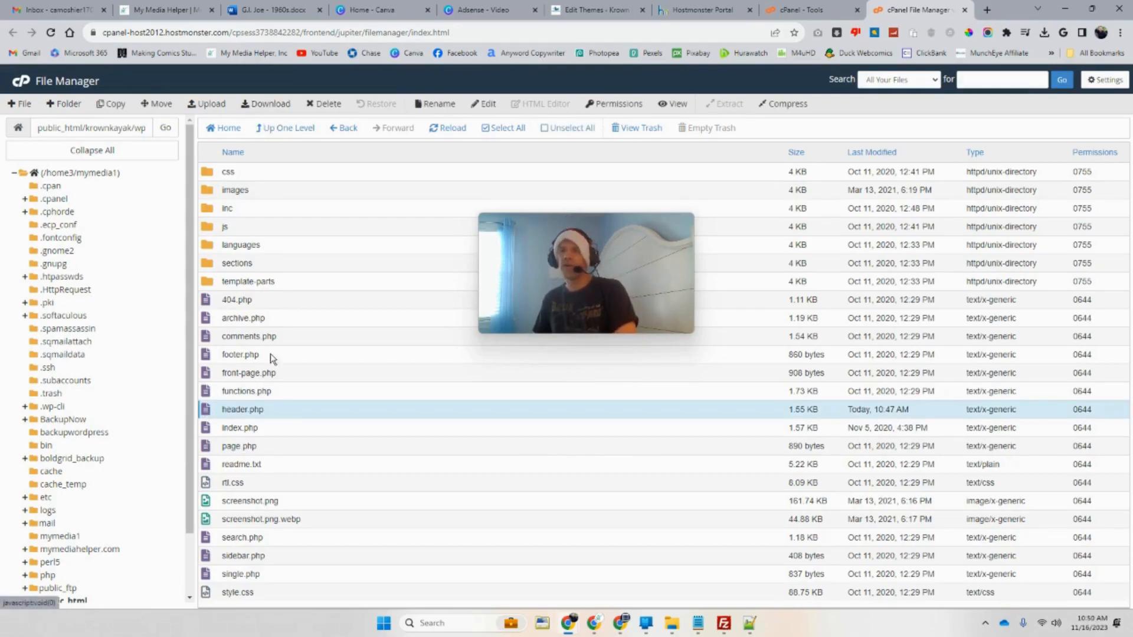
# Check the AdSense script in the downloaded header.php in Notepad++, and minimize the Notepad++ and File Manager windows.
pyautogui.click(750, 623)
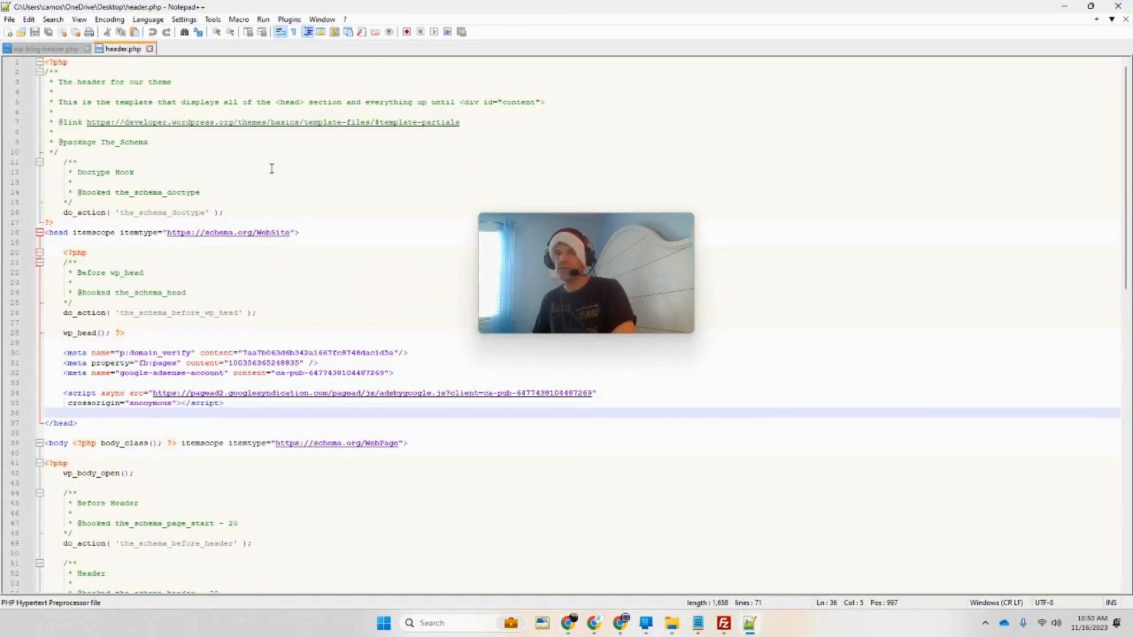
pyautogui.click(1065, 8)
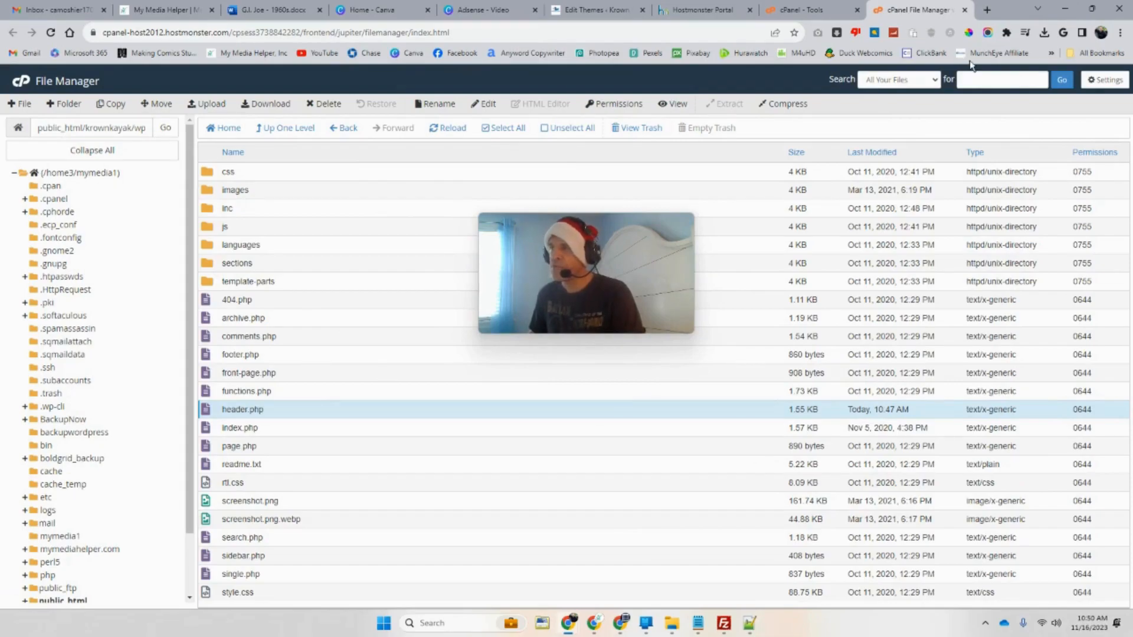
pyautogui.click(1061, 7)
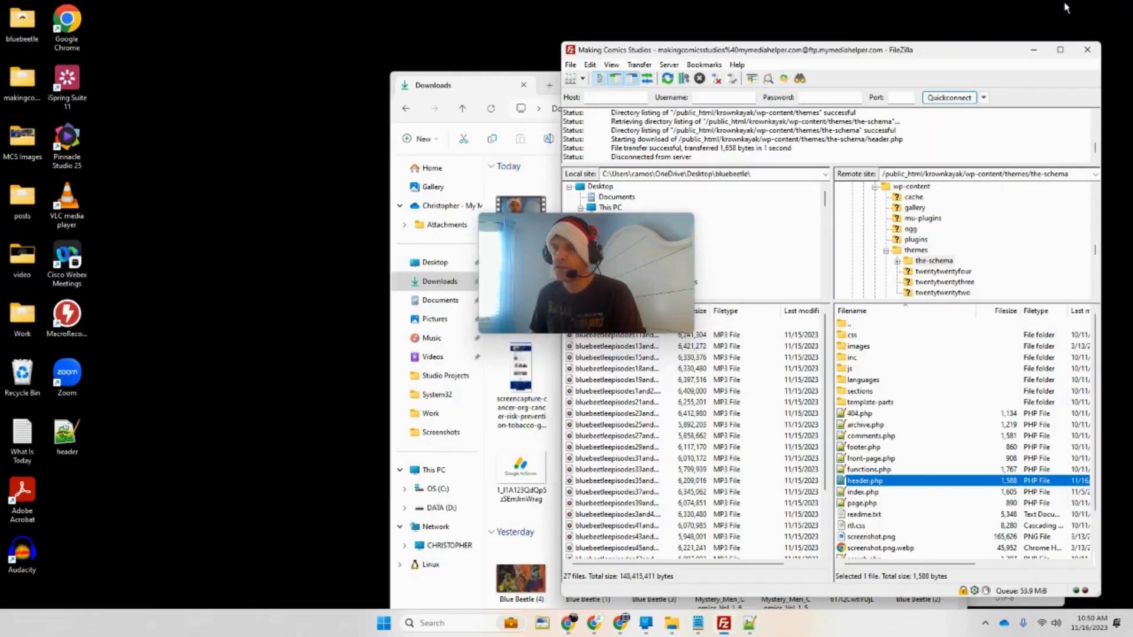
# Switch to the AdSense window, confirm that the code has been placed, and verify ownership of krownkayak.com.
pyautogui.click(595, 624)
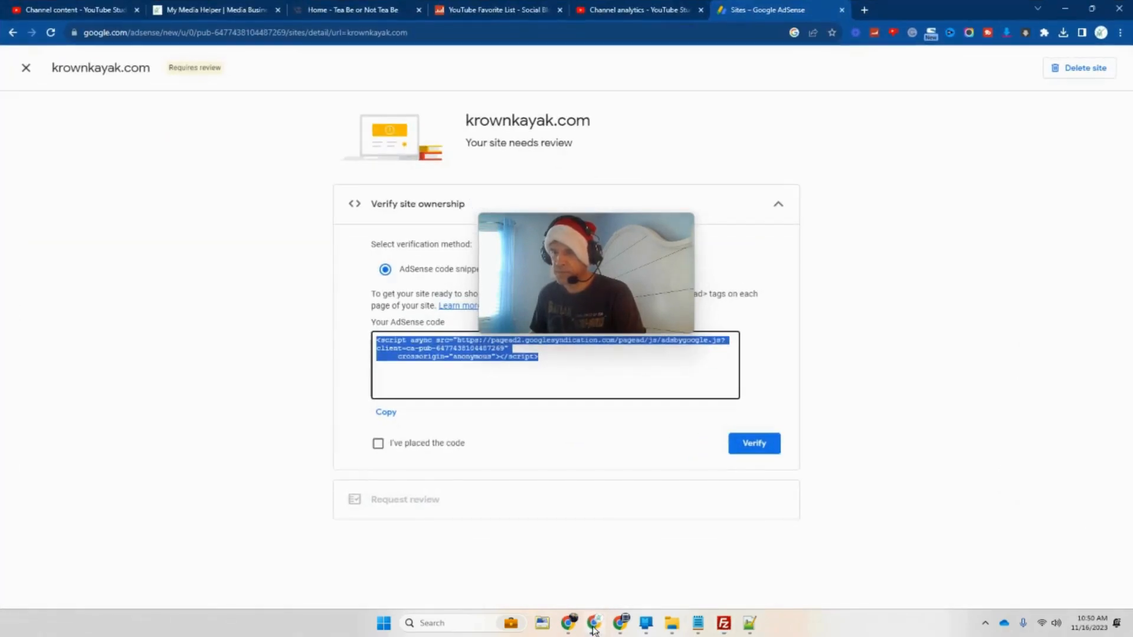
pyautogui.click(378, 444)
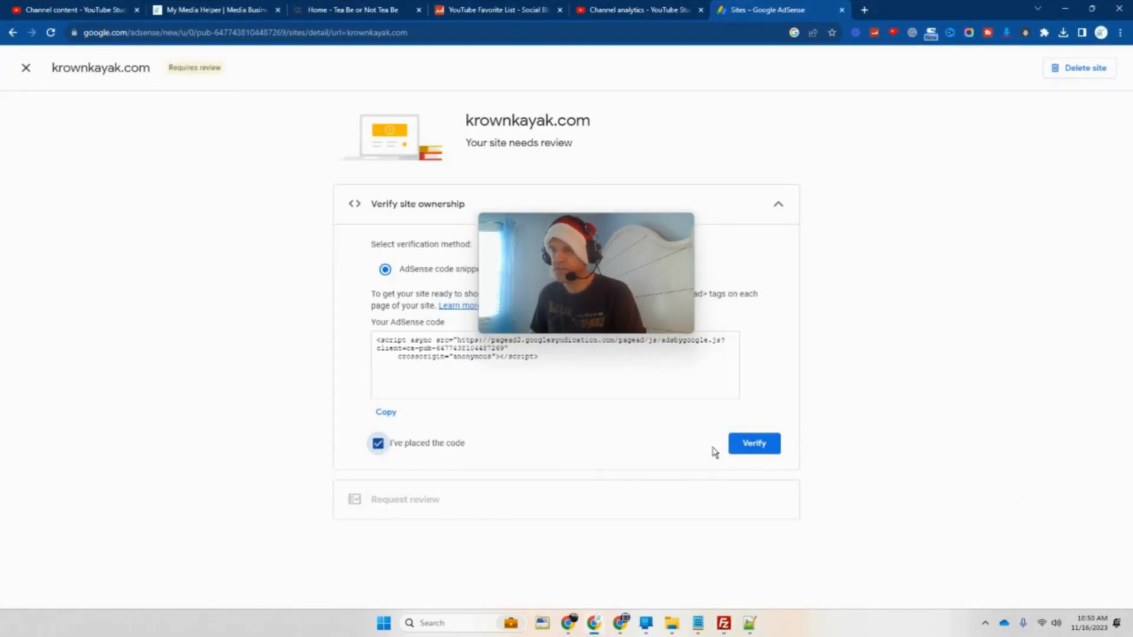
pyautogui.click(741, 449)
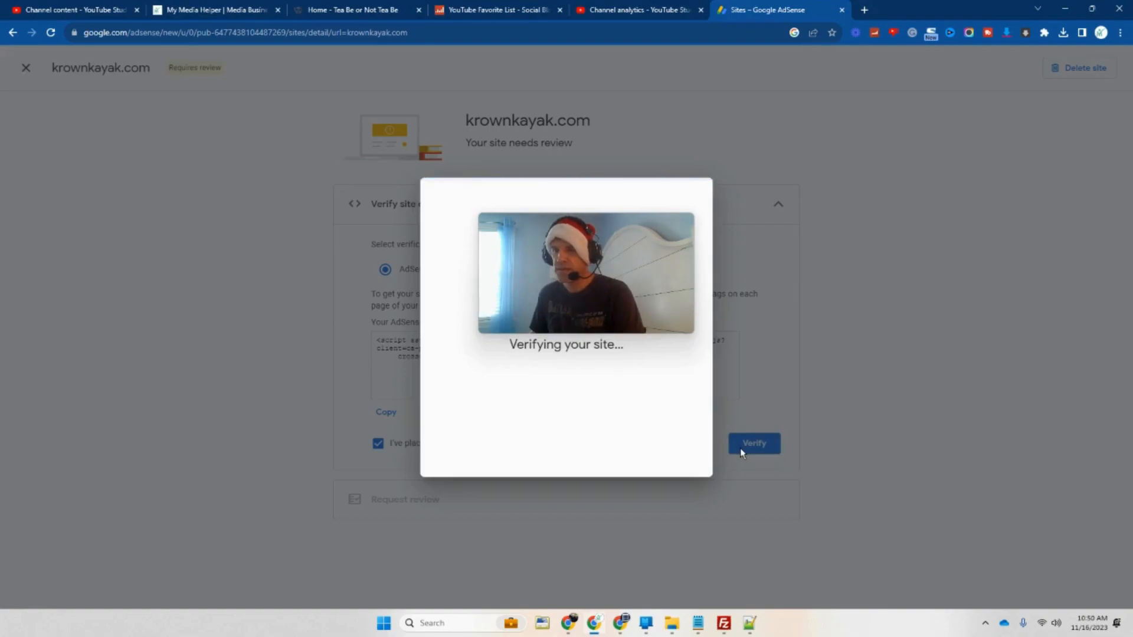
pyautogui.moveTo(652, 230); pyautogui.dragTo(971, 391)
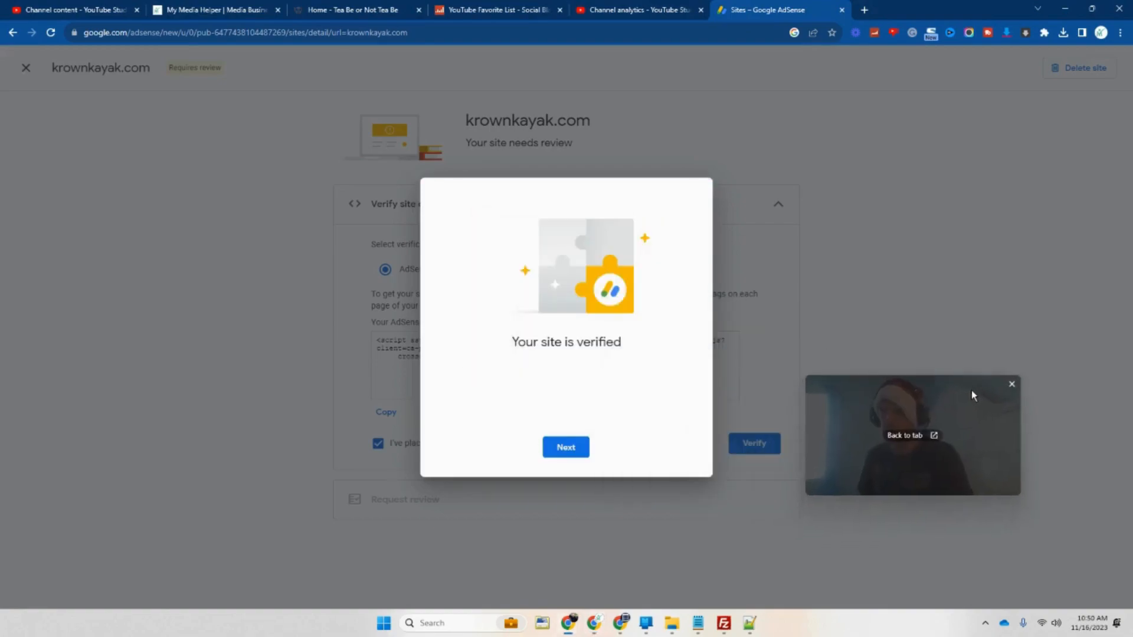
pyautogui.click(567, 448)
pyautogui.click(754, 211)
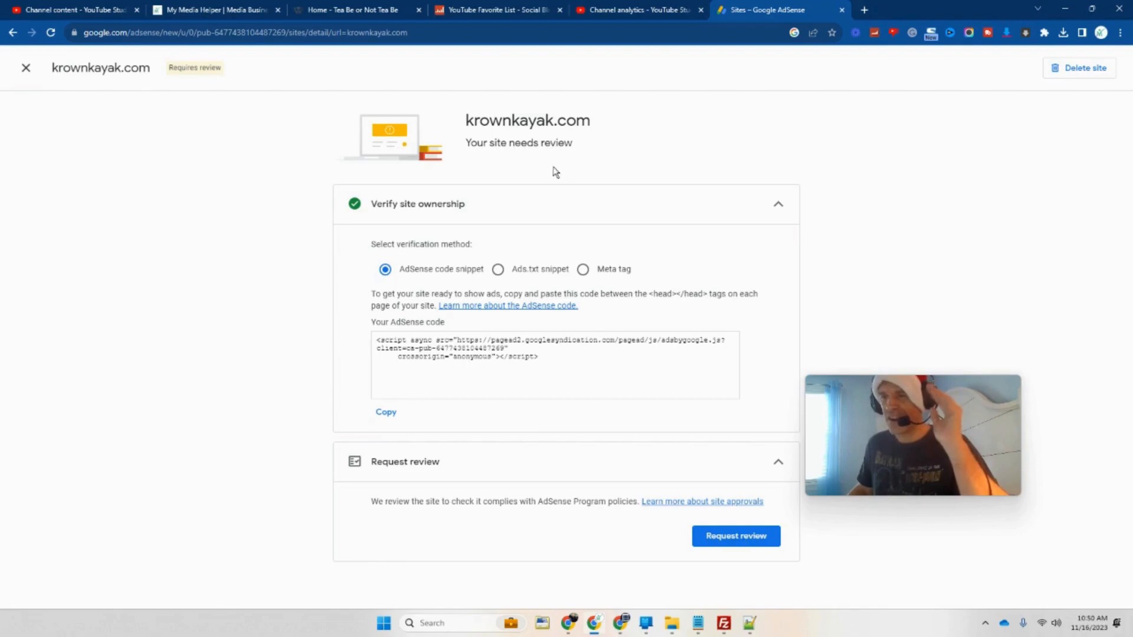
# Select the Ads.txt snippet verification method, copy its text and paste it into a new Notepad tab.
pyautogui.click(511, 270)
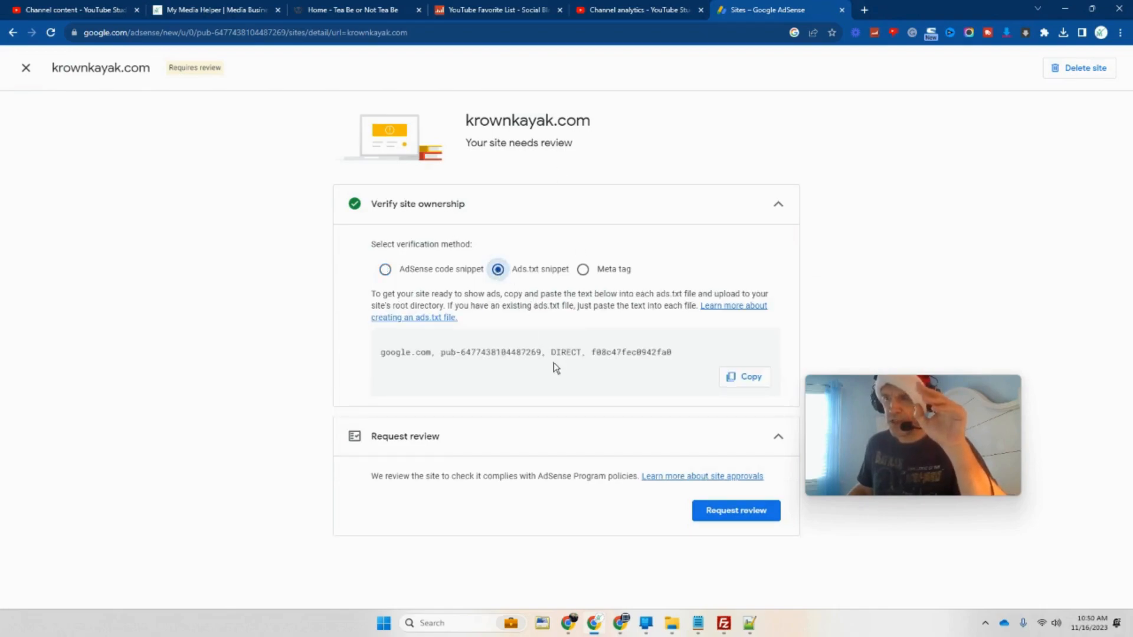
pyautogui.moveTo(676, 357); pyautogui.dragTo(377, 341)
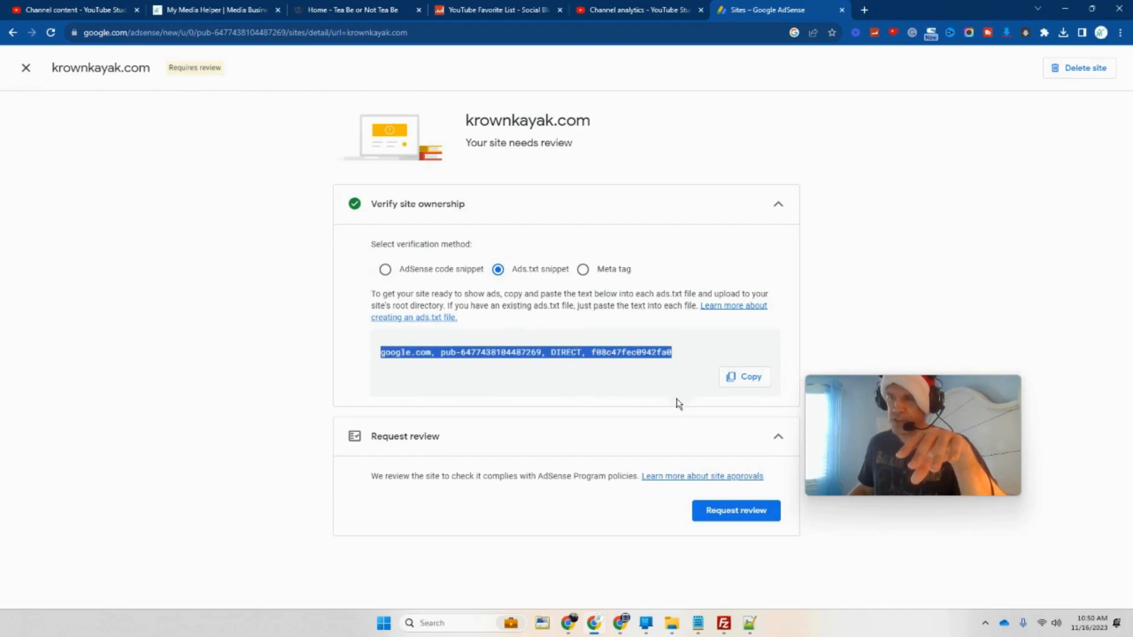
pyautogui.click(743, 383)
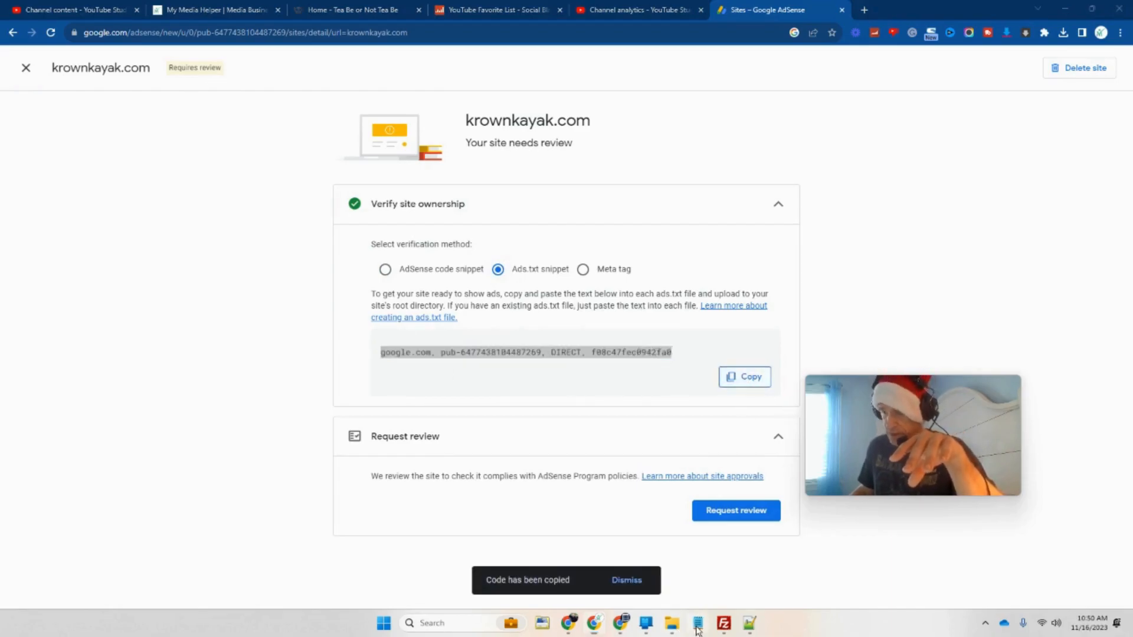
pyautogui.click(698, 624)
pyautogui.click(953, 70)
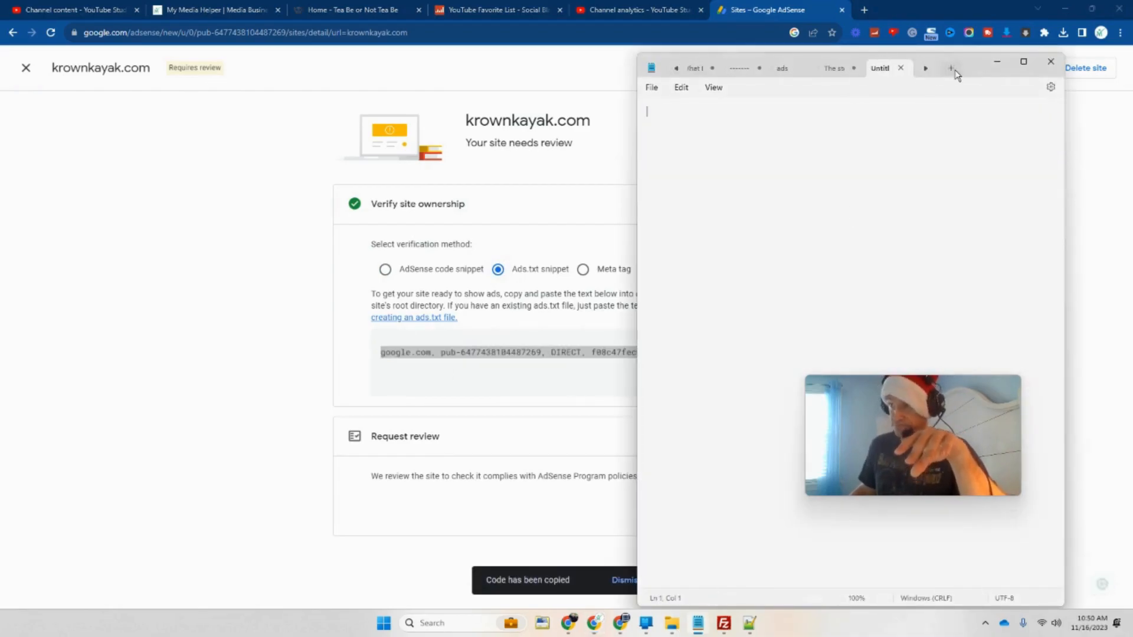
pyautogui.rightClick(695, 131)
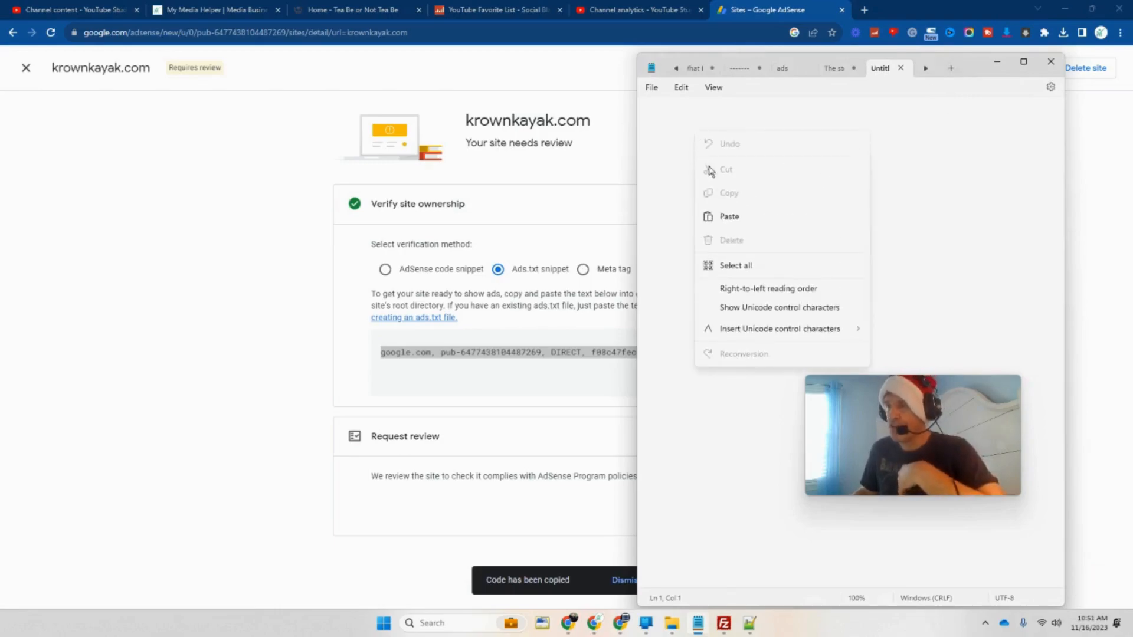
pyautogui.click(735, 221)
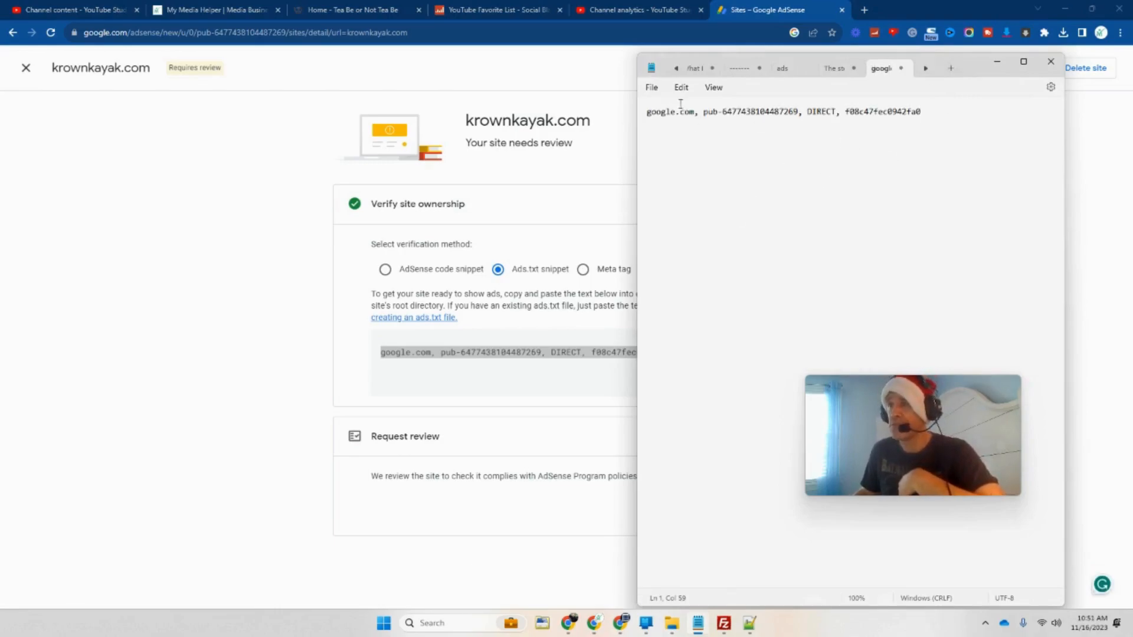
# Save the pasted snippet on the Desktop as a text document named Ads.
pyautogui.click(651, 88)
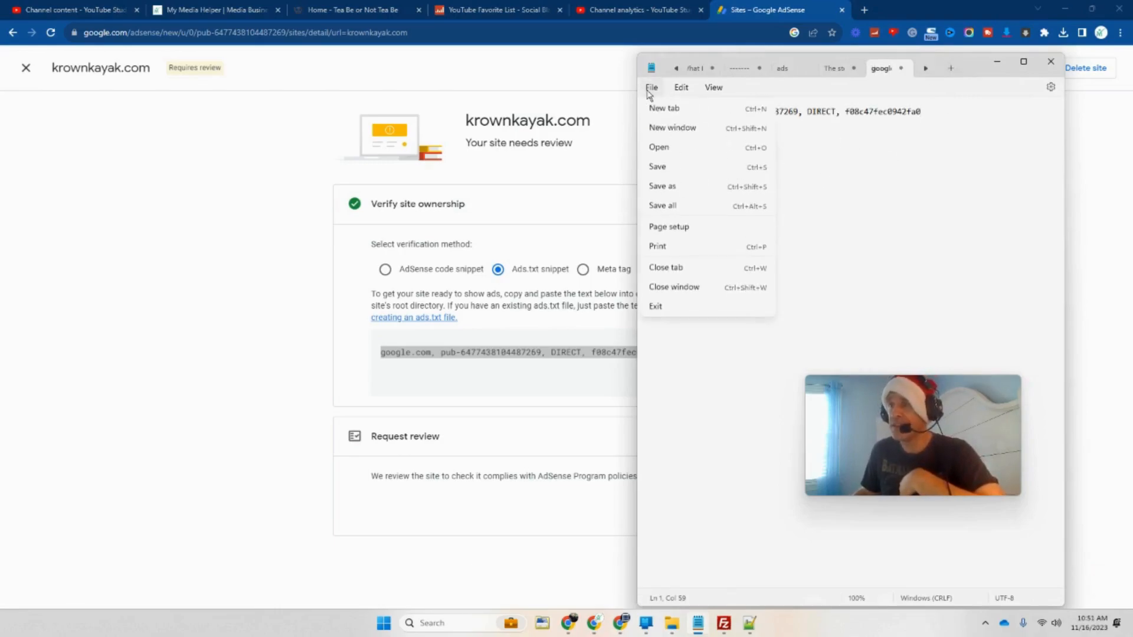
pyautogui.click(689, 189)
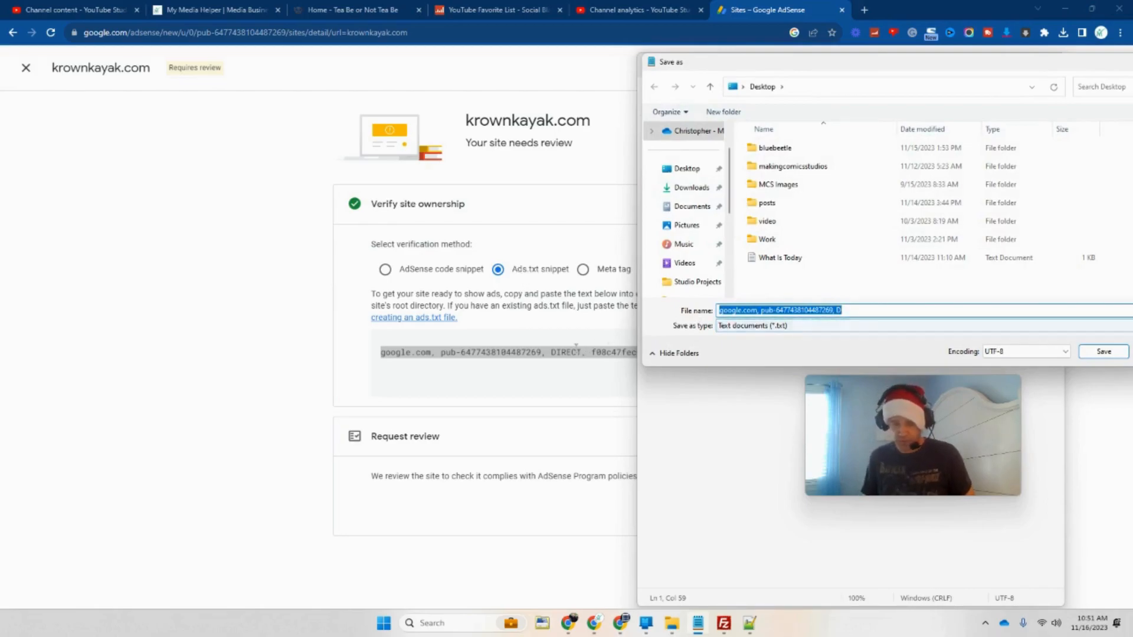
pyautogui.write('Ads')
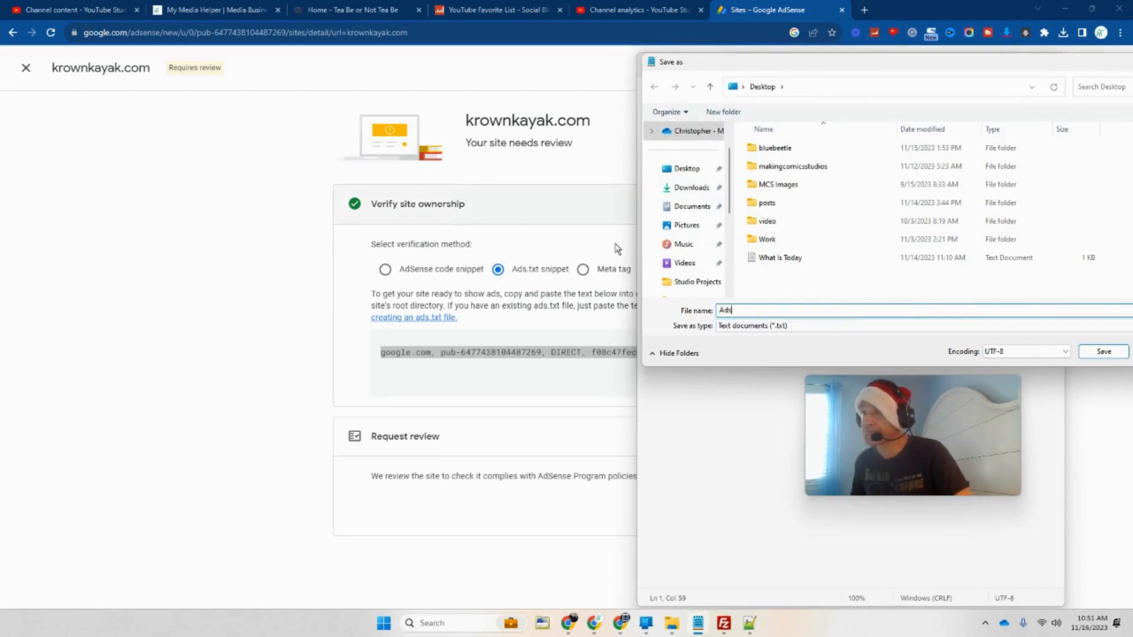
pyautogui.click(1103, 352)
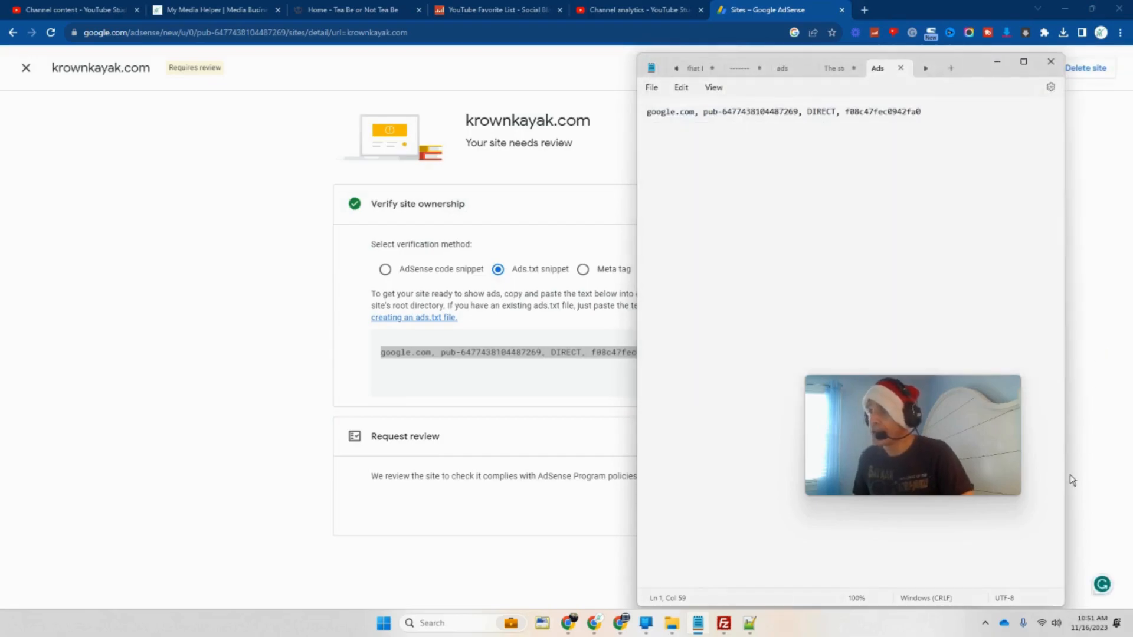
pyautogui.click(1072, 481)
# Switch to FileZilla, go up from the-schema to the remote /public_html/krownkayak root folder, and select ads.txt.
pyautogui.click(721, 627)
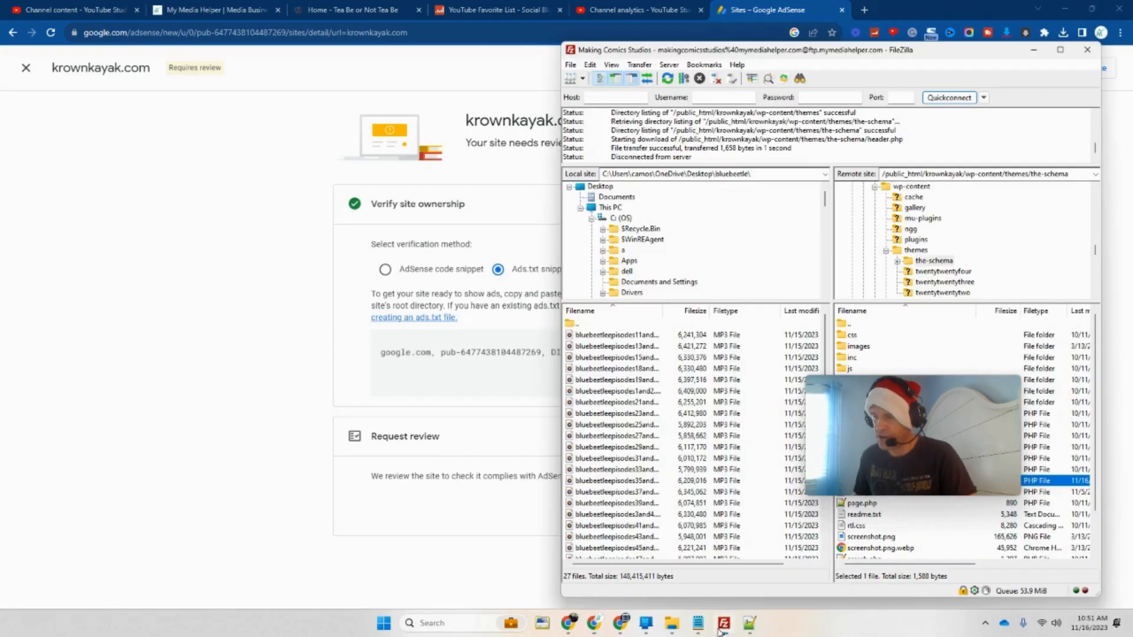
pyautogui.moveTo(922, 424); pyautogui.dragTo(463, 411)
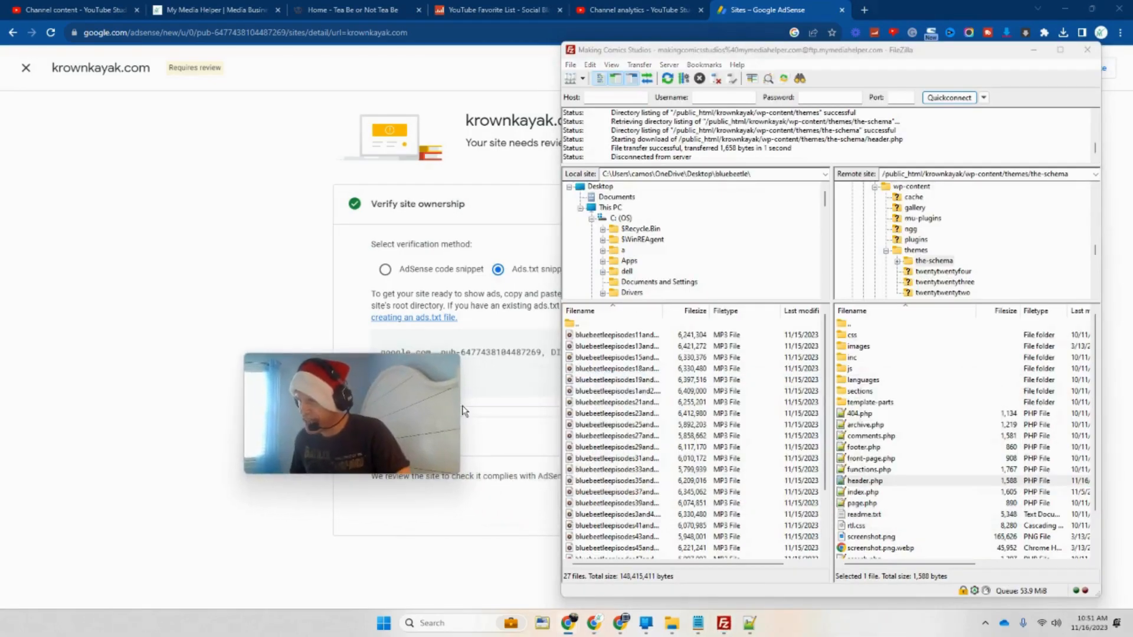
pyautogui.scroll(-2, 914, 441)
pyautogui.scroll(1, 913, 442)
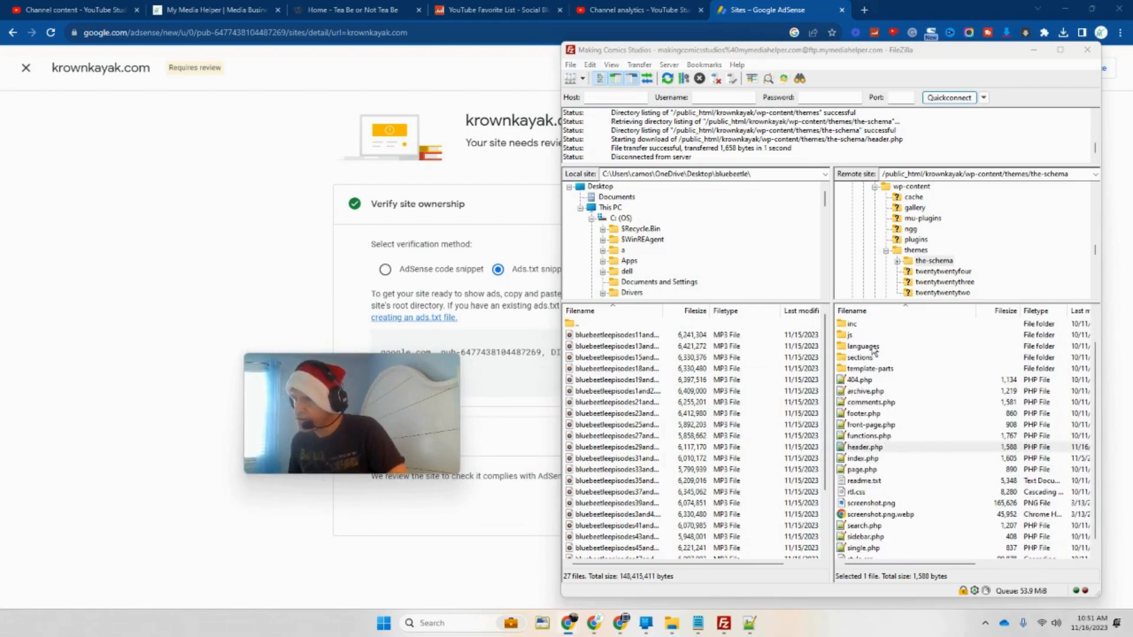
pyautogui.scroll(1, 872, 352)
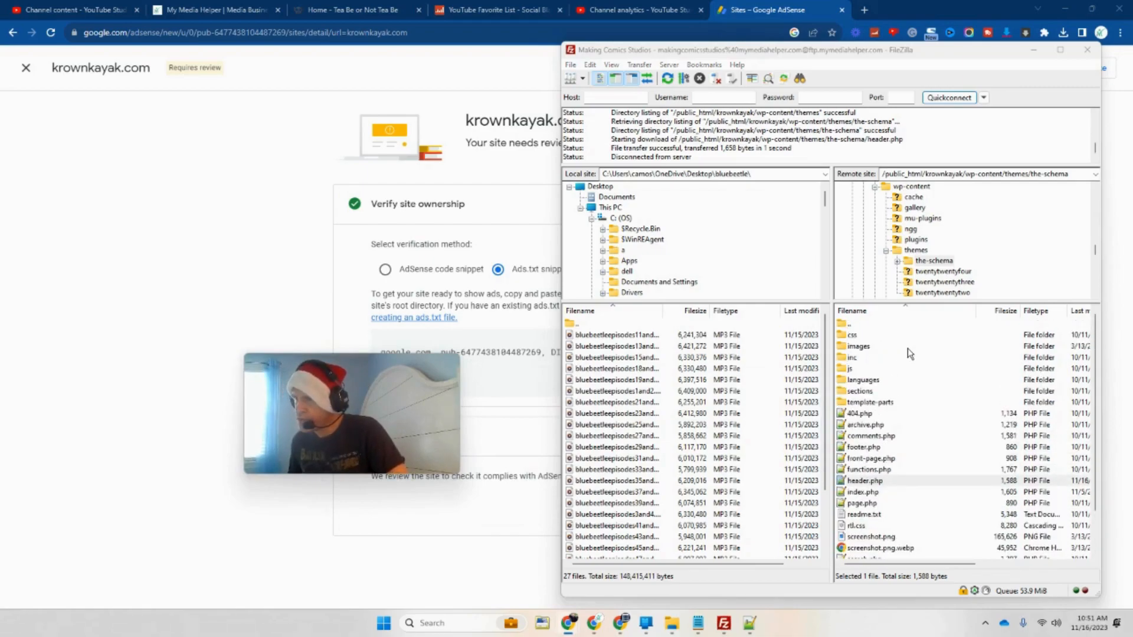
pyautogui.doubleClick(860, 327)
pyautogui.doubleClick(860, 326)
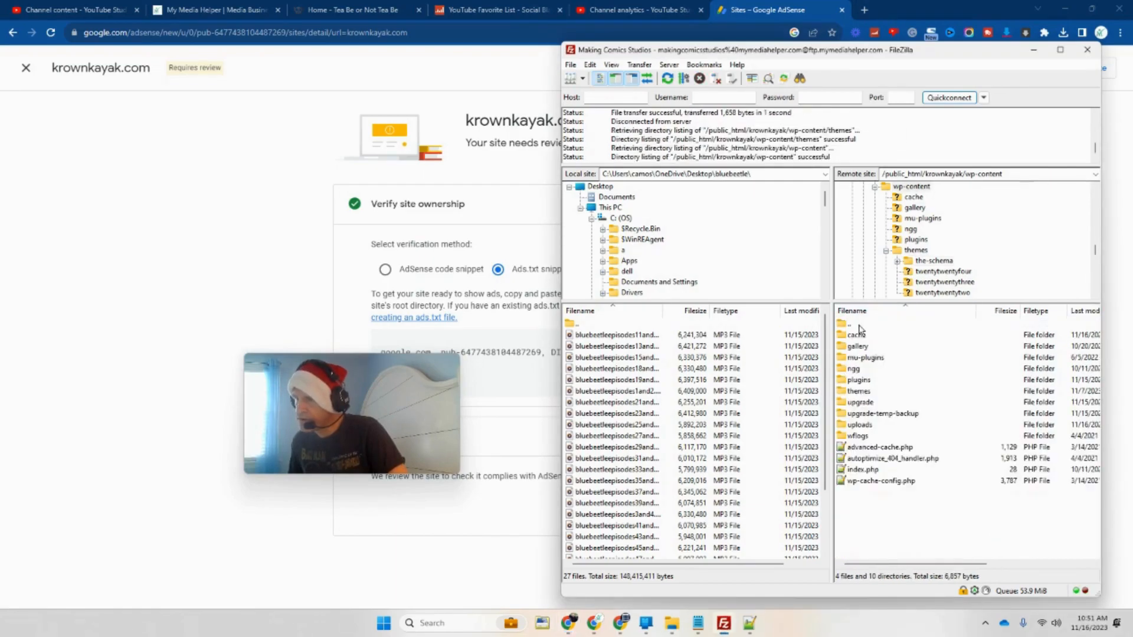
pyautogui.doubleClick(860, 327)
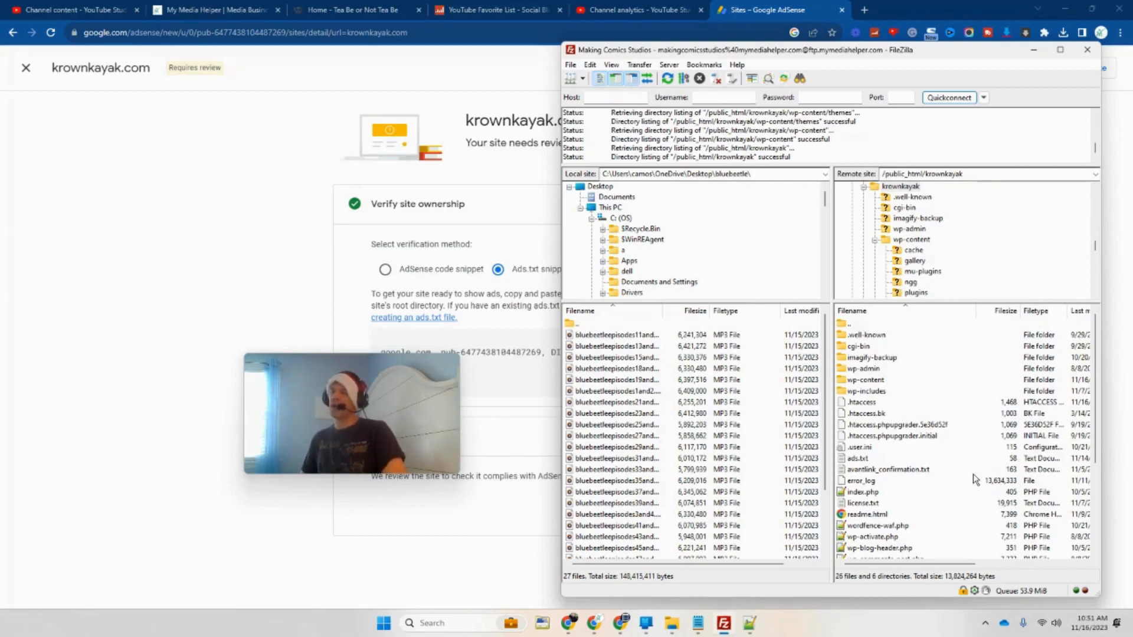
pyautogui.click(859, 458)
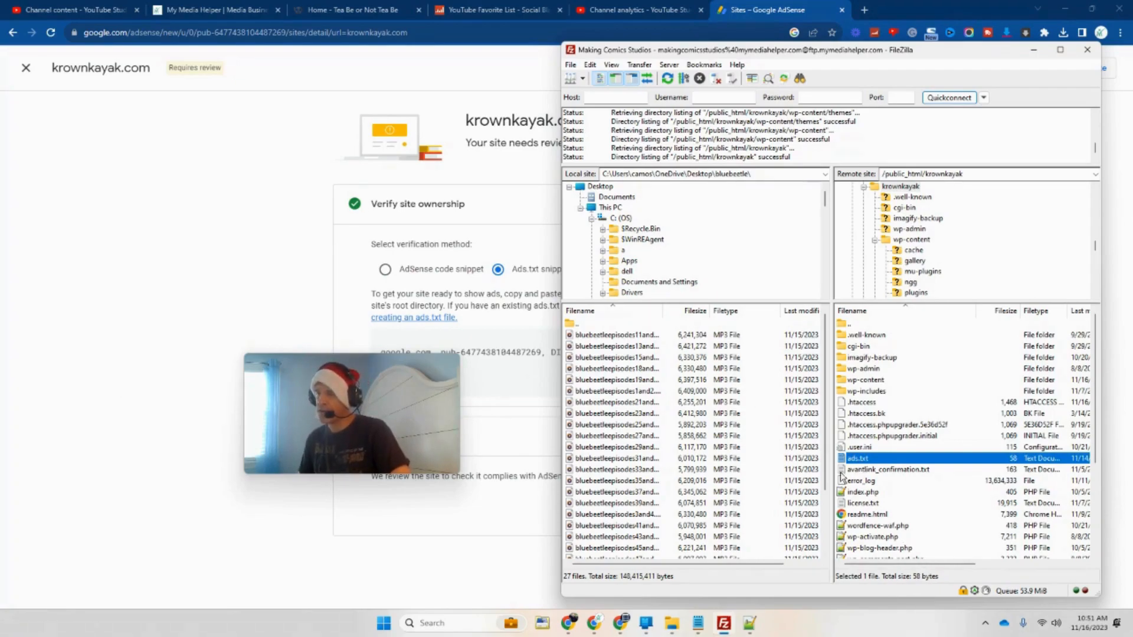
# Switch to the cPanel File Manager and go up from the theme folder to public_html/krownkayak.
pyautogui.click(567, 628)
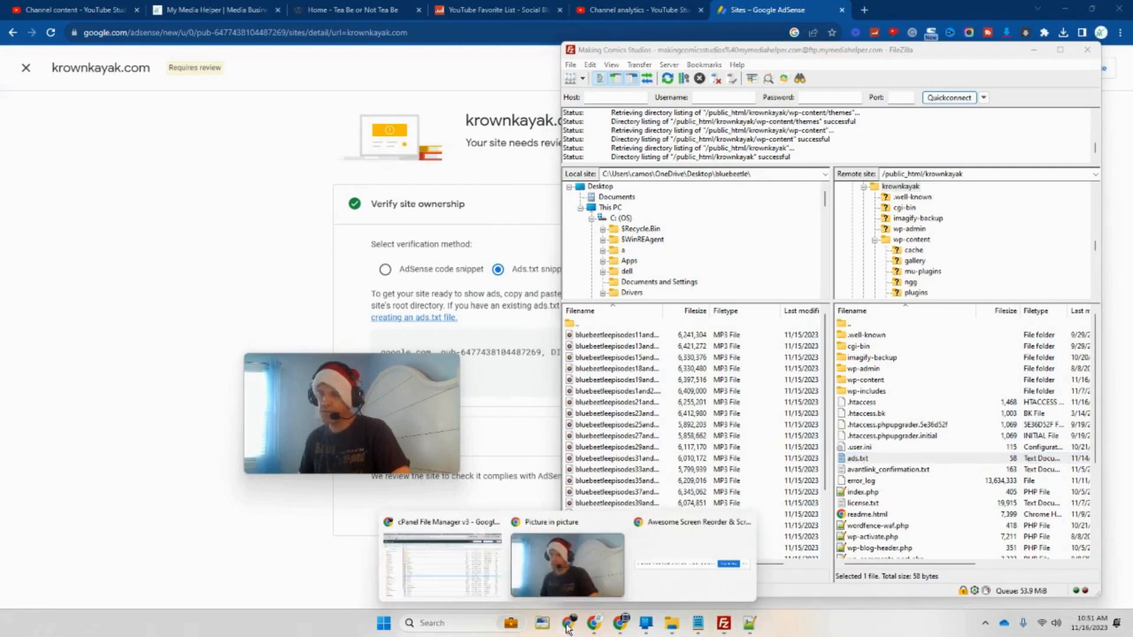
pyautogui.click(451, 585)
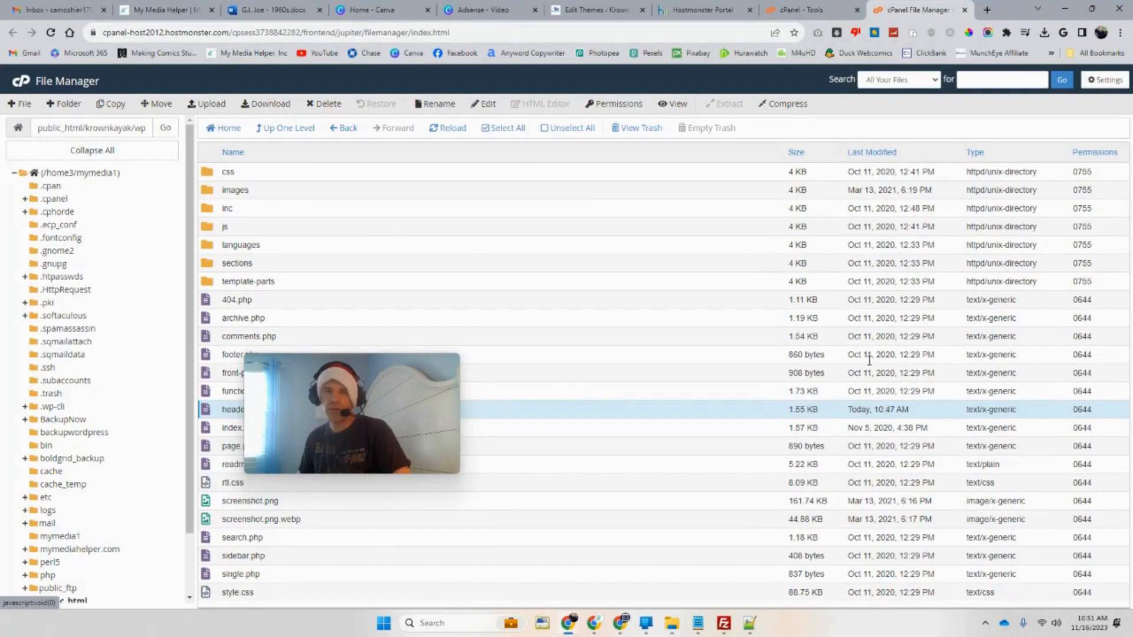
pyautogui.click(284, 128)
pyautogui.click(284, 128)
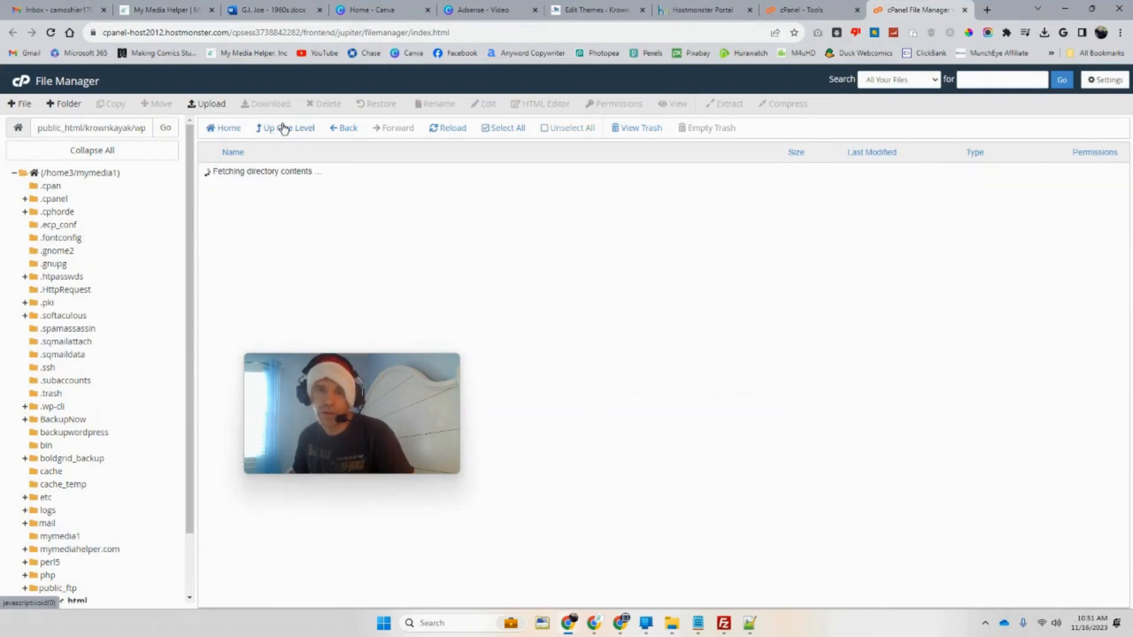
pyautogui.click(284, 128)
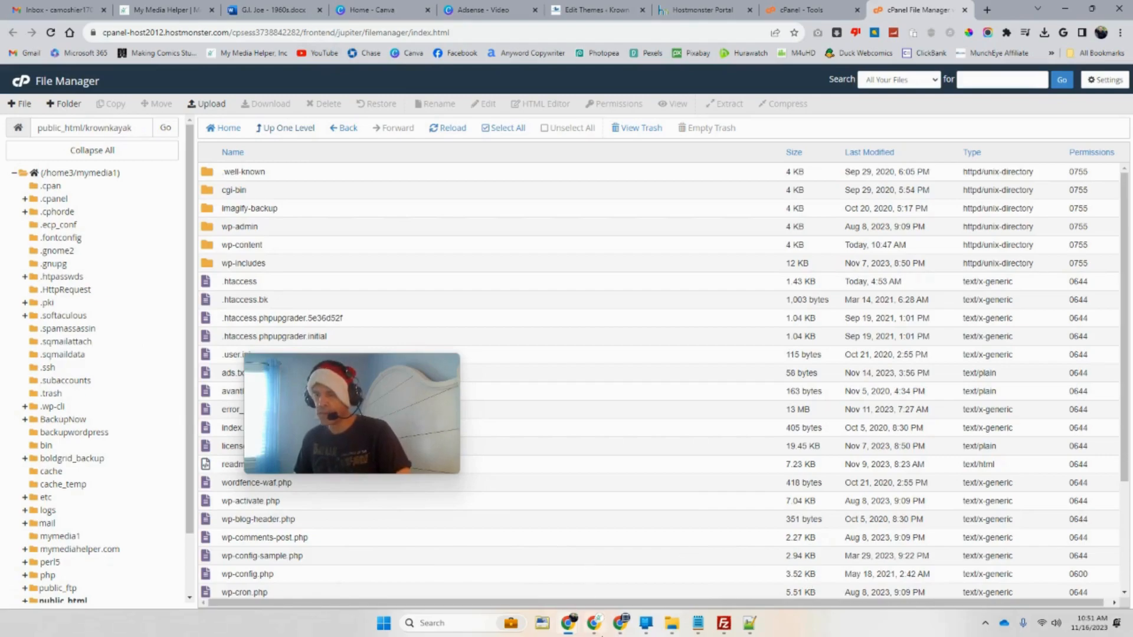
# Cancel the open Add site dialog in the other AdSense window and return to the krownkayak.com verification page.
pyautogui.moveTo(600, 633)
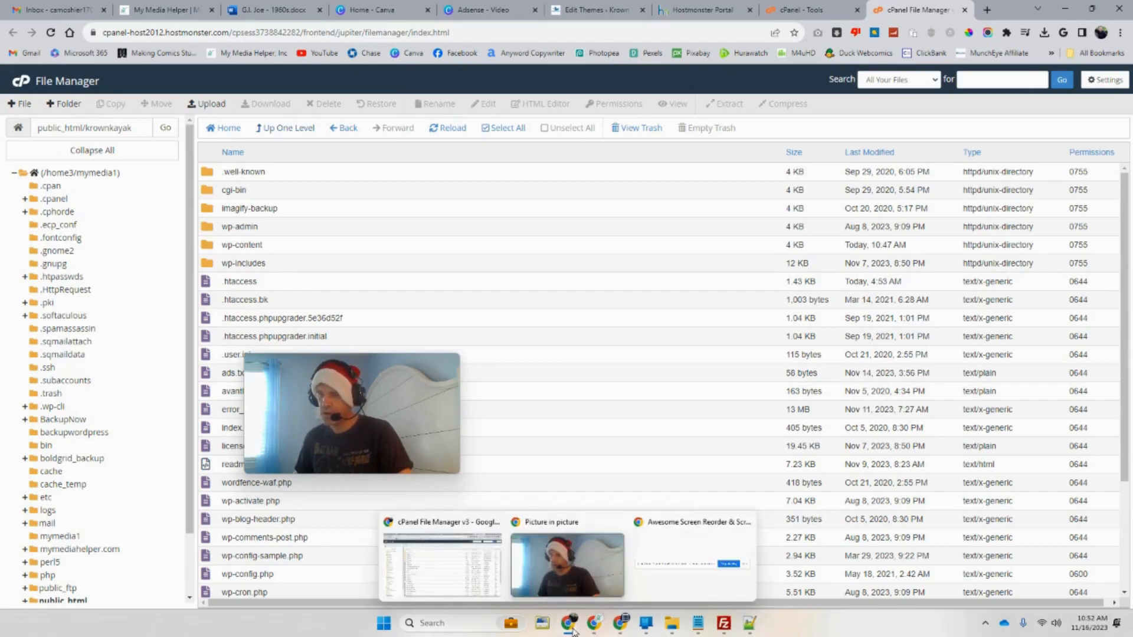
pyautogui.click(618, 626)
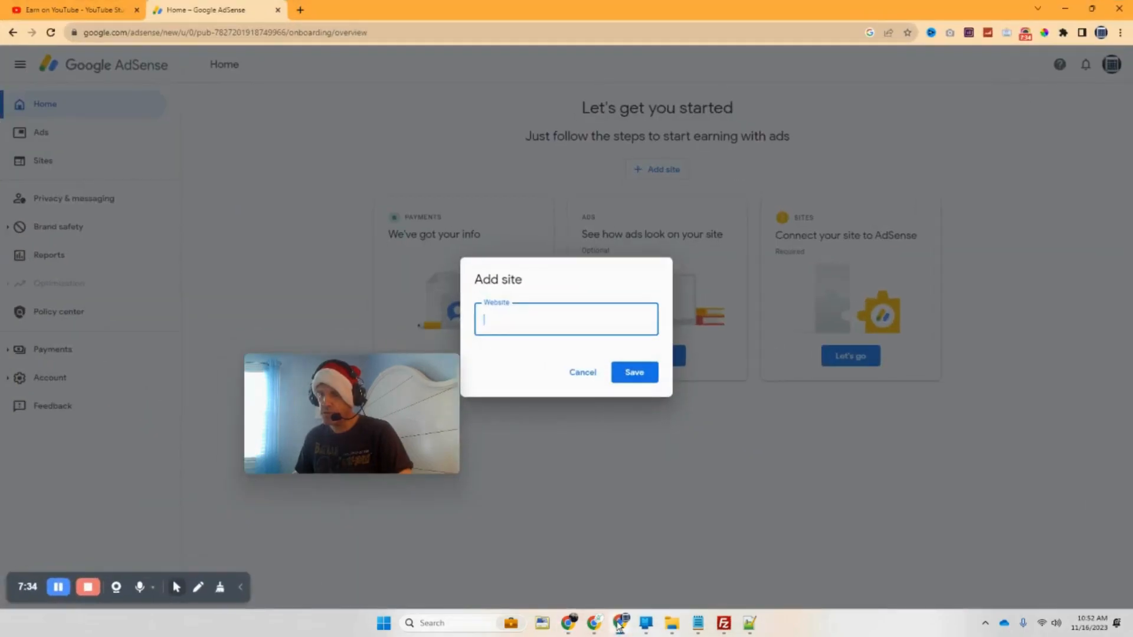
pyautogui.click(582, 373)
pyautogui.click(623, 630)
pyautogui.click(619, 629)
pyautogui.click(596, 628)
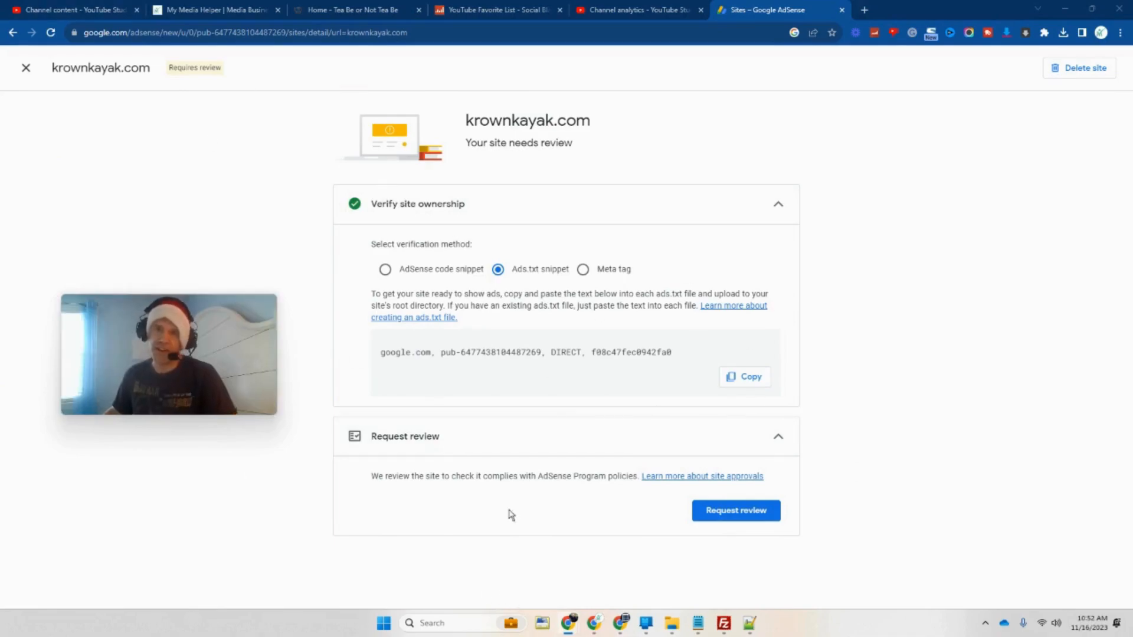
# Select the Meta tag verification method and copy the google-adsense-account meta tag.
pyautogui.click(583, 269)
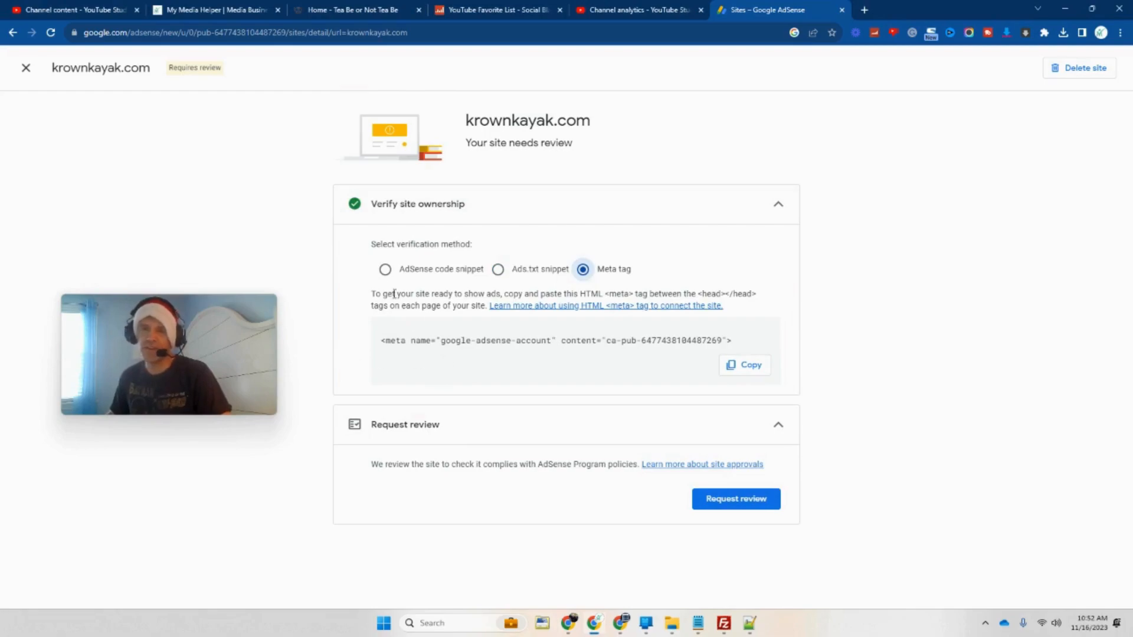
pyautogui.moveTo(733, 340); pyautogui.dragTo(357, 326)
pyautogui.rightClick(420, 337)
pyautogui.click(437, 344)
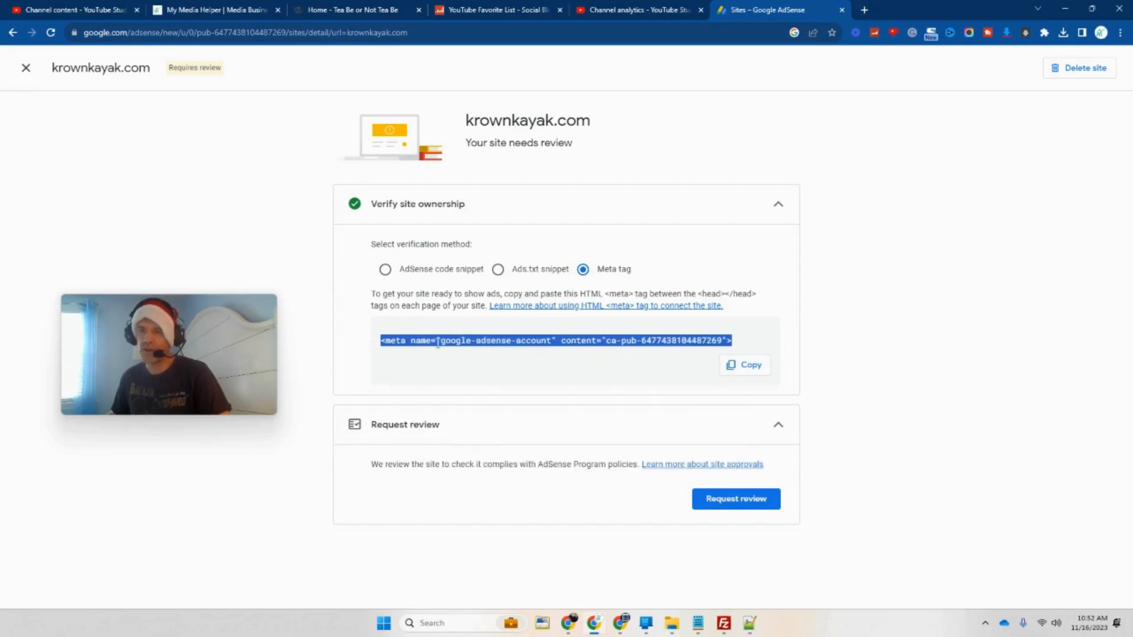
# Switch to header.php in the WordPress theme editor and highlight the google-adsense-account meta tag above the closing head tag.
pyautogui.click(568, 624)
pyautogui.moveTo(567, 627)
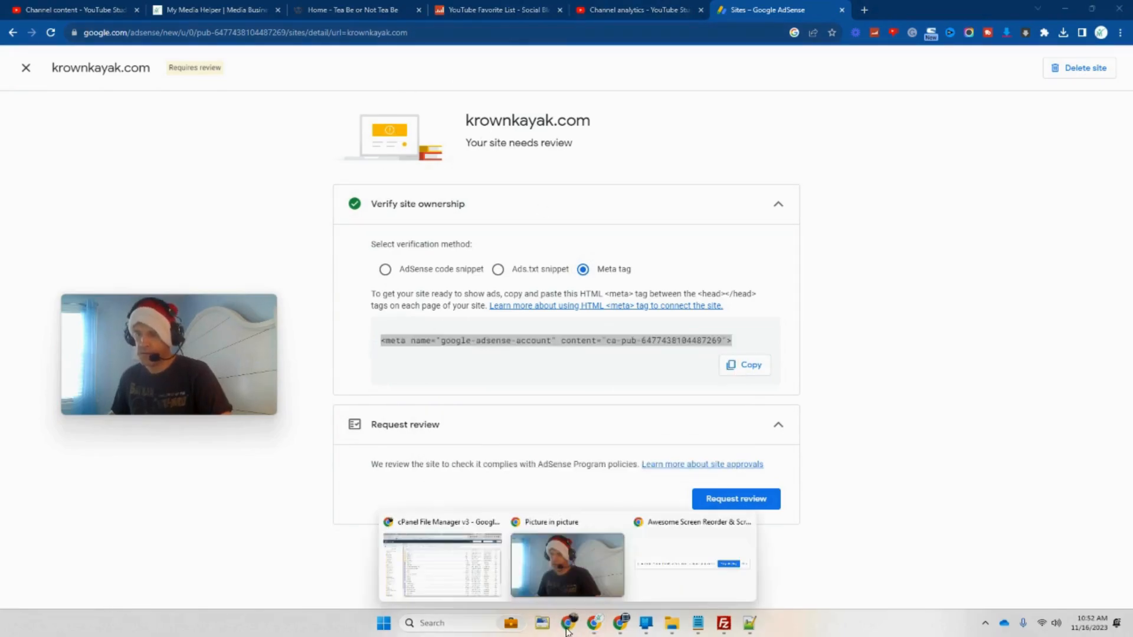
pyautogui.click(455, 586)
pyautogui.click(608, 8)
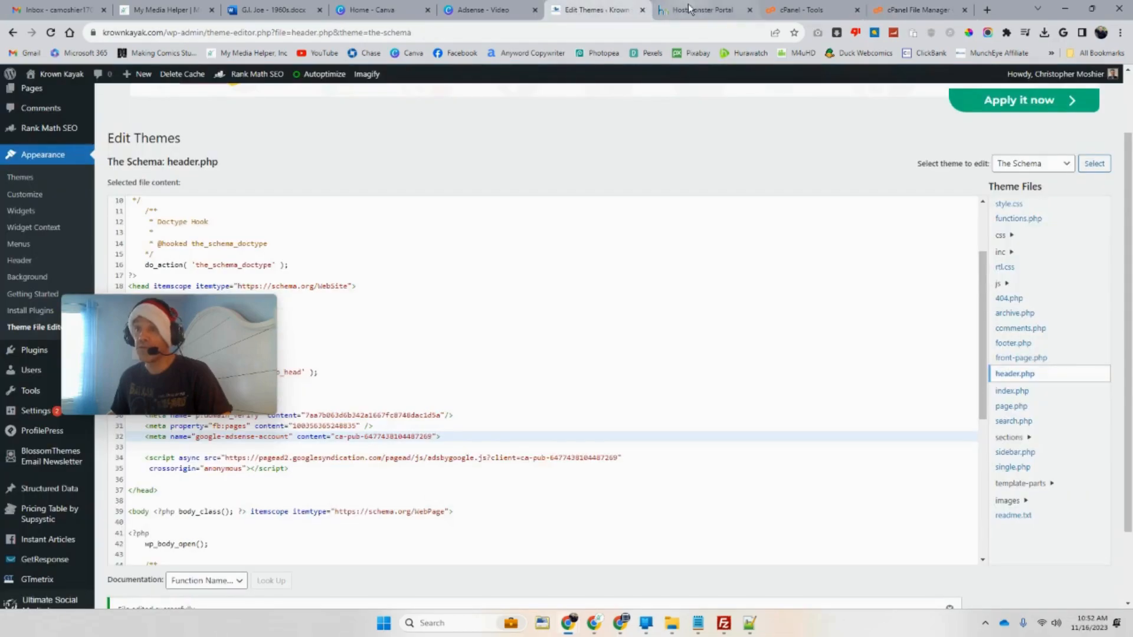
pyautogui.moveTo(238, 312); pyautogui.dragTo(661, 177)
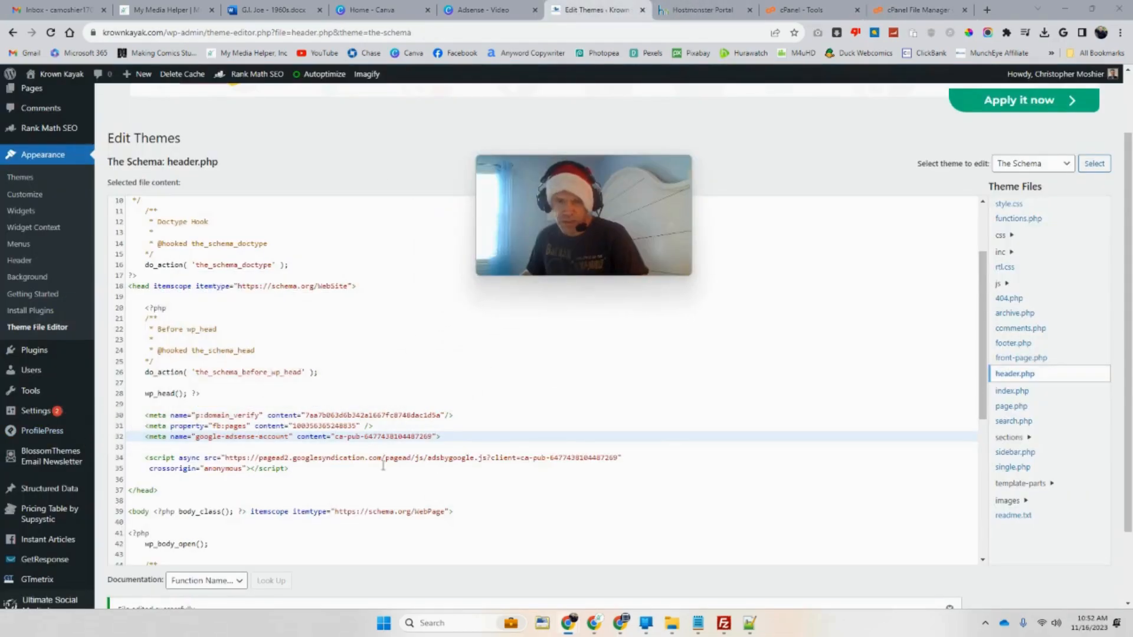
pyautogui.click(450, 443)
pyautogui.moveTo(451, 440); pyautogui.dragTo(172, 450)
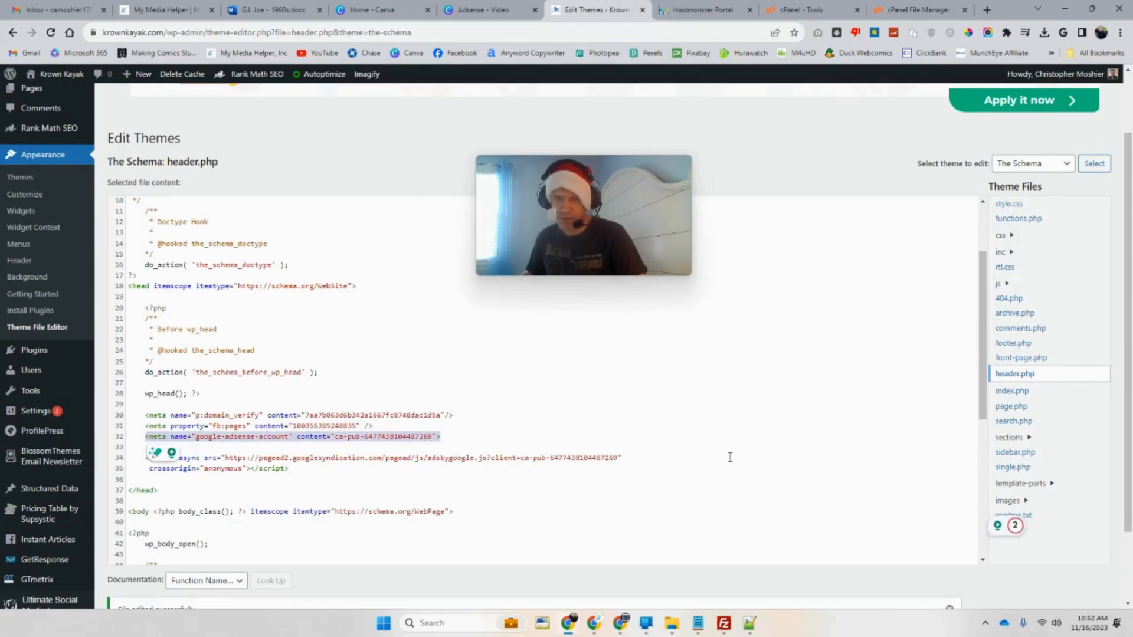
# Save header.php of The Schema theme by updating the file in the WordPress theme editor.
pyautogui.click(298, 470)
pyautogui.scroll(-2, 236, 496)
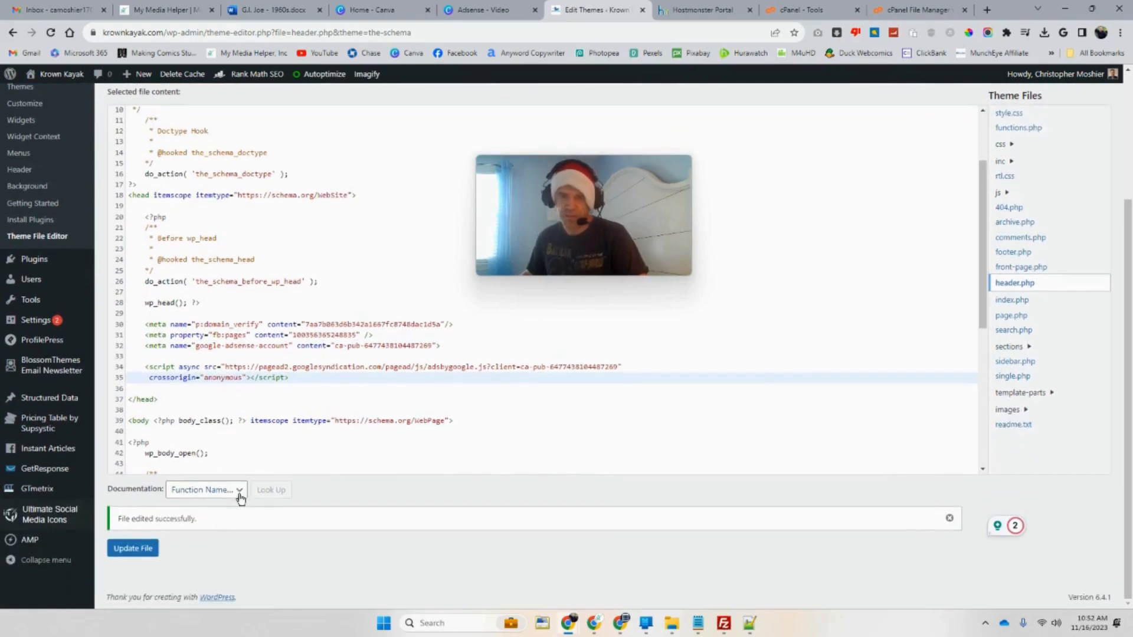
pyautogui.click(130, 549)
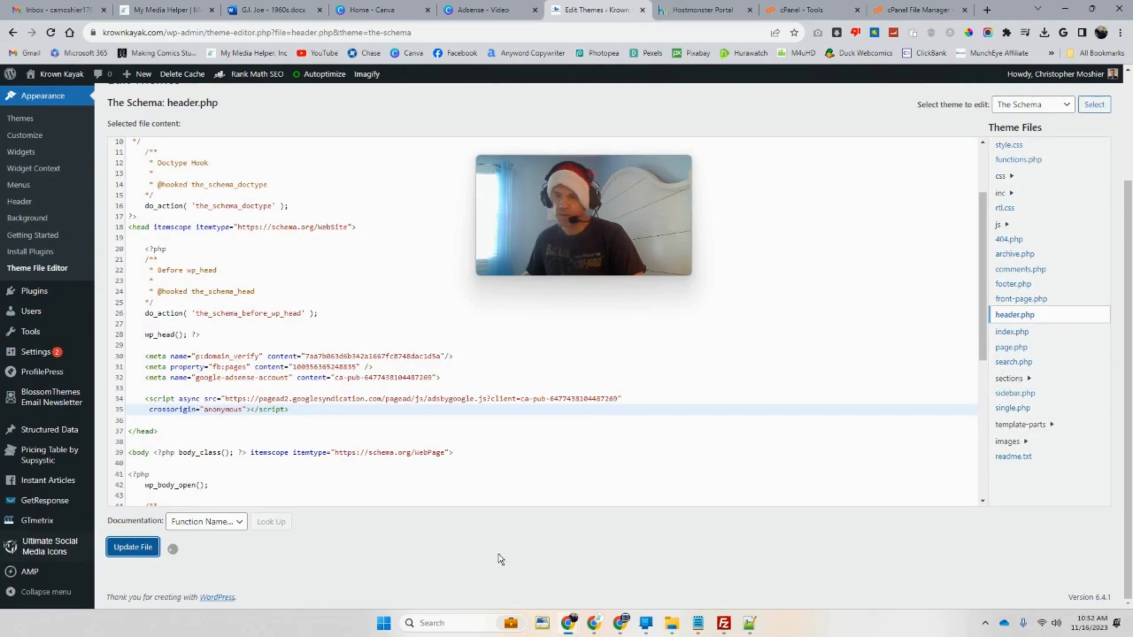
# Switch to FileZilla and open the remote wp-content/themes/the-schema folder that holds header.php.
pyautogui.click(730, 630)
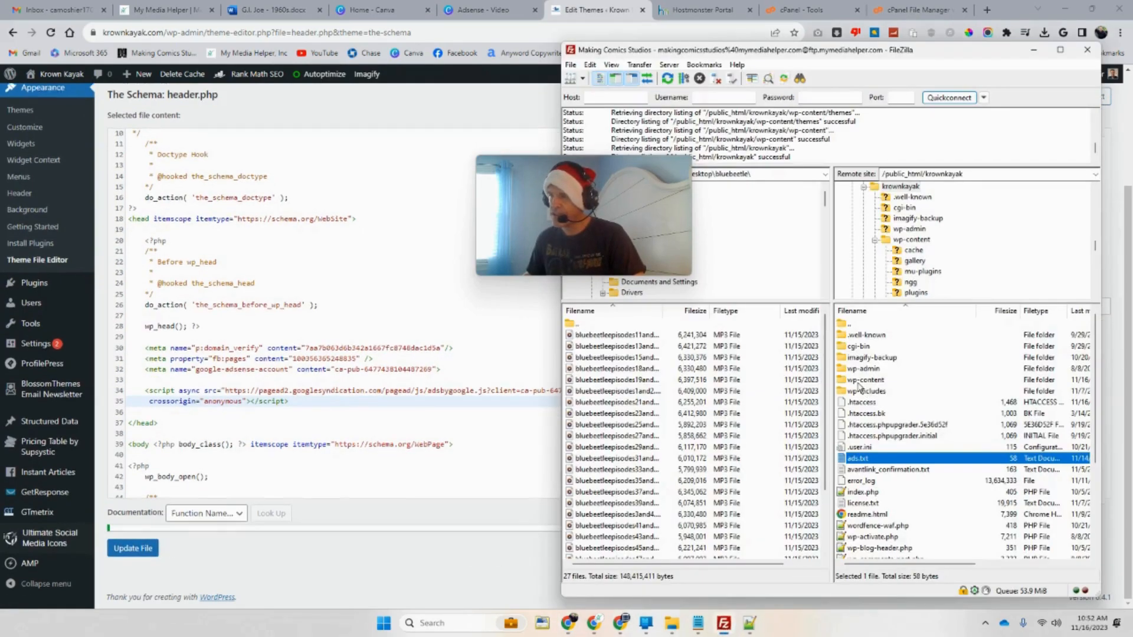
pyautogui.doubleClick(877, 379)
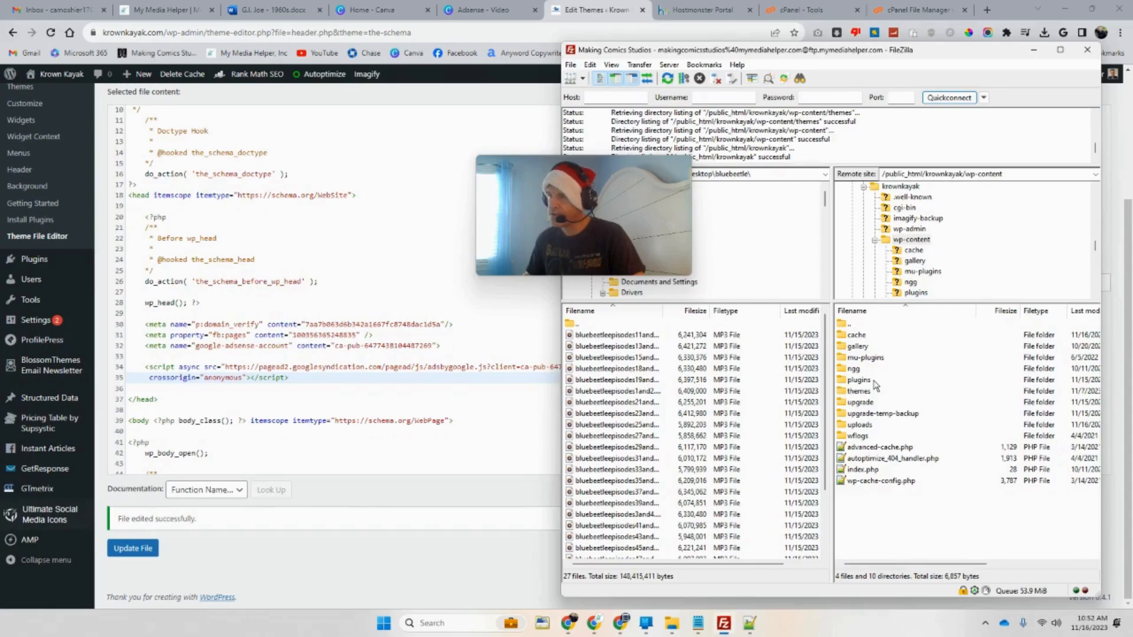
pyautogui.doubleClick(872, 391)
pyautogui.doubleClick(866, 345)
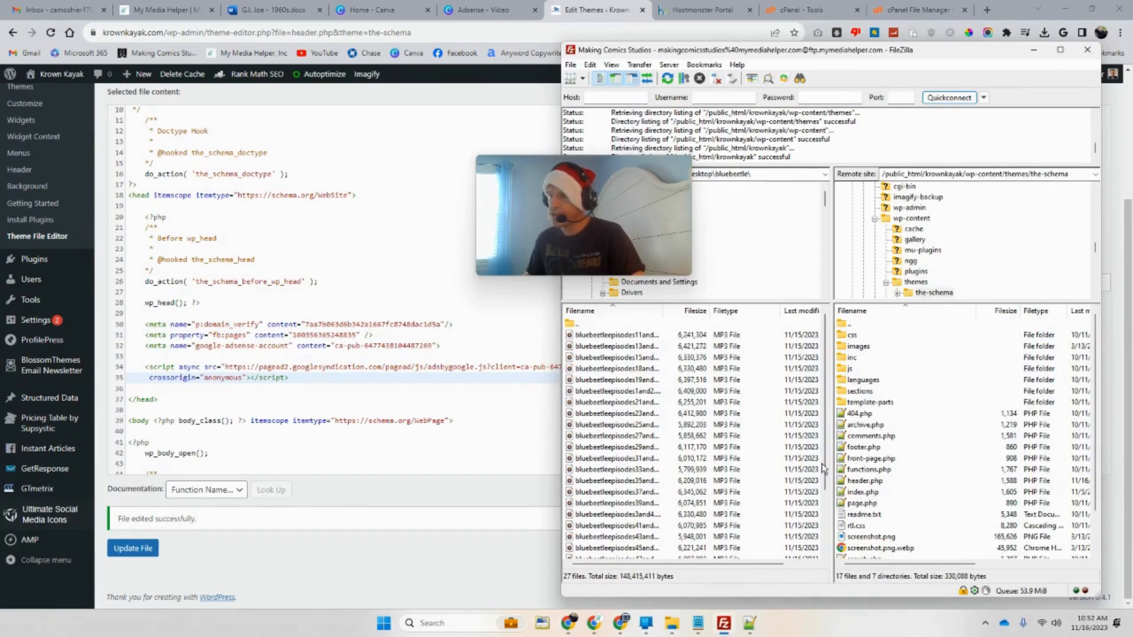
# Highlight the google-adsense-account meta tag in the Notepad++ copy of header.php, and minimize Notepad++.
pyautogui.click(750, 623)
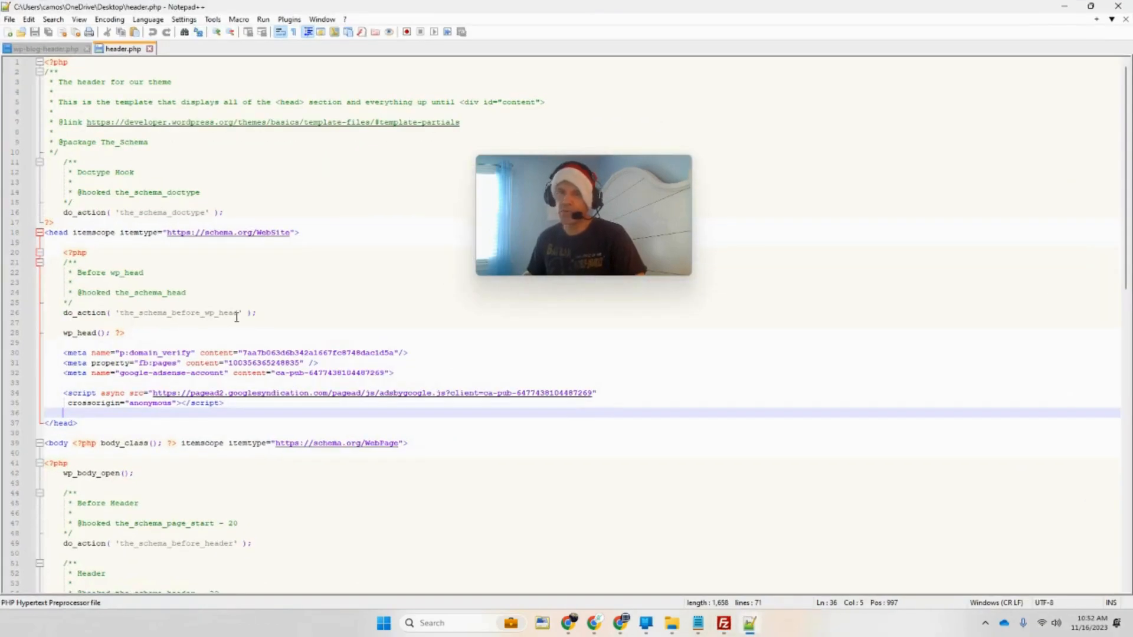
pyautogui.moveTo(392, 373); pyautogui.dragTo(63, 372)
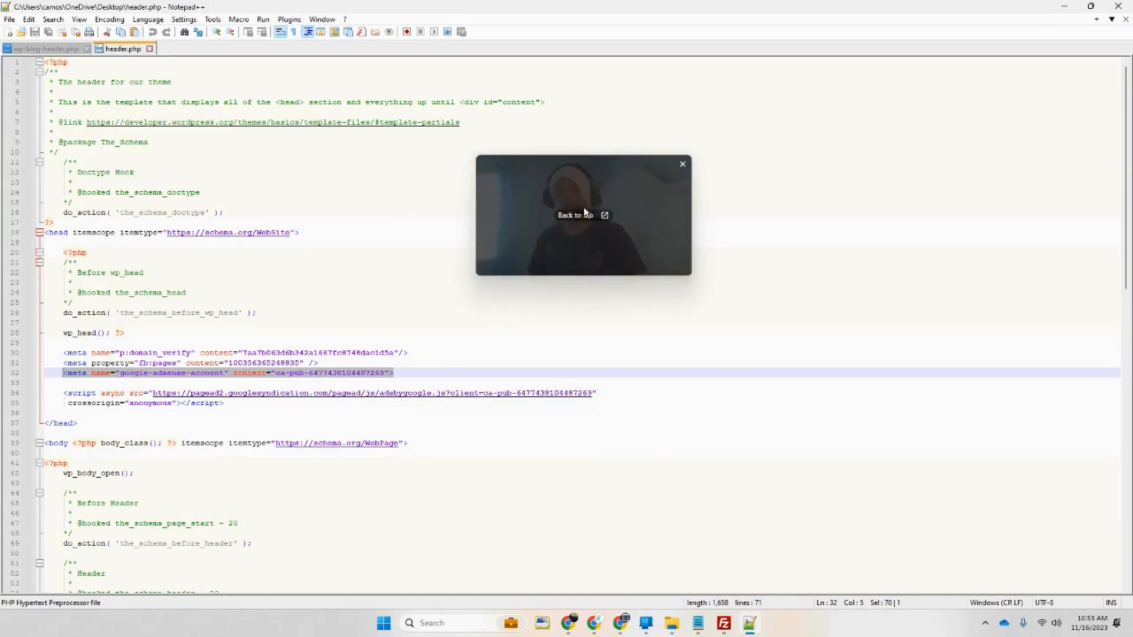
pyautogui.click(1074, 6)
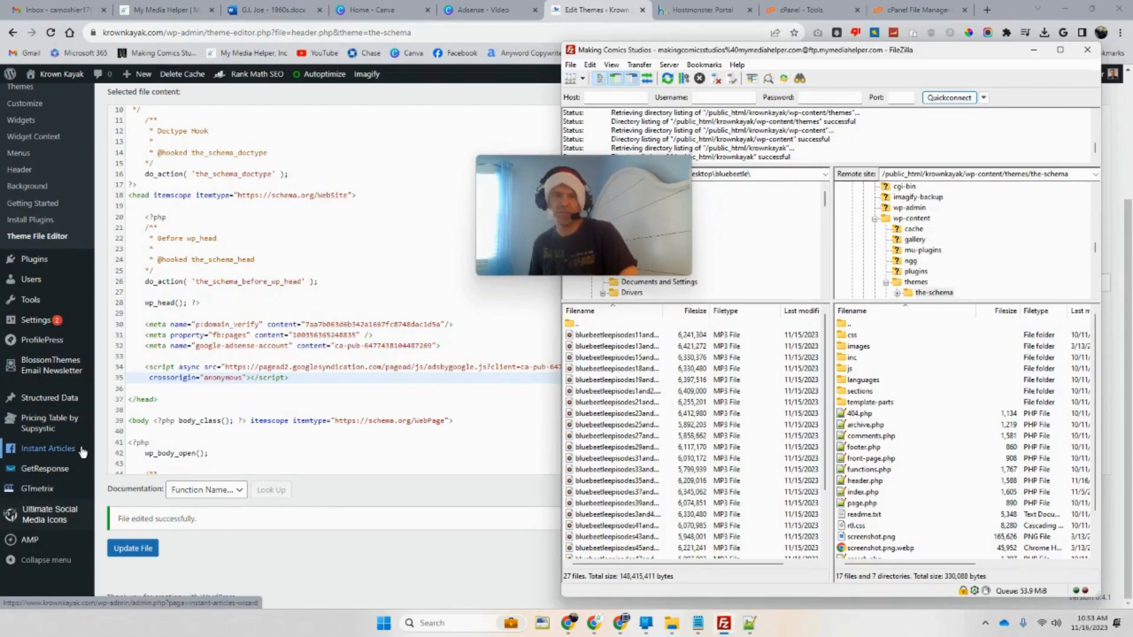
# Switch to the AdSense window, request the review of krownkayak.com and return to the list of sites.
pyautogui.click(594, 624)
pyautogui.click(875, 409)
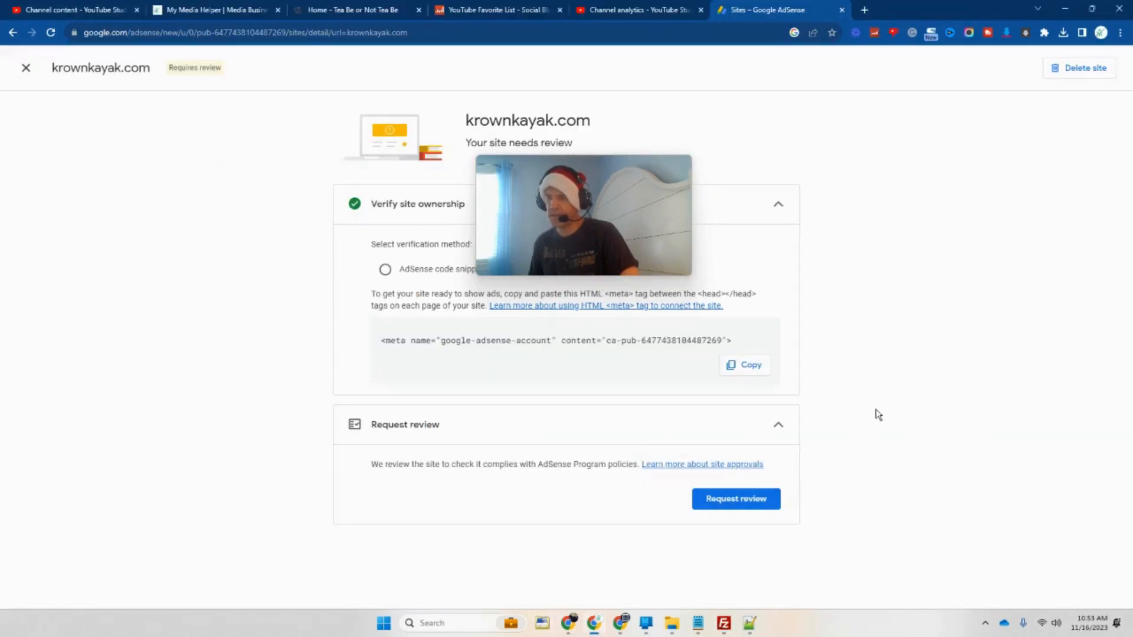
pyautogui.click(759, 501)
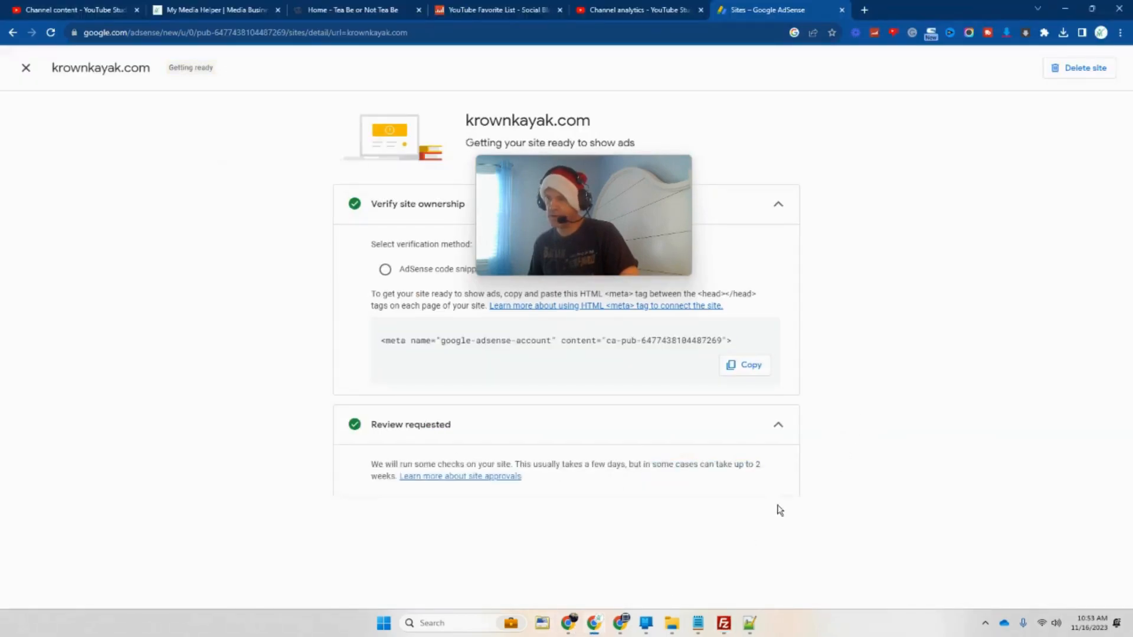
pyautogui.click(24, 70)
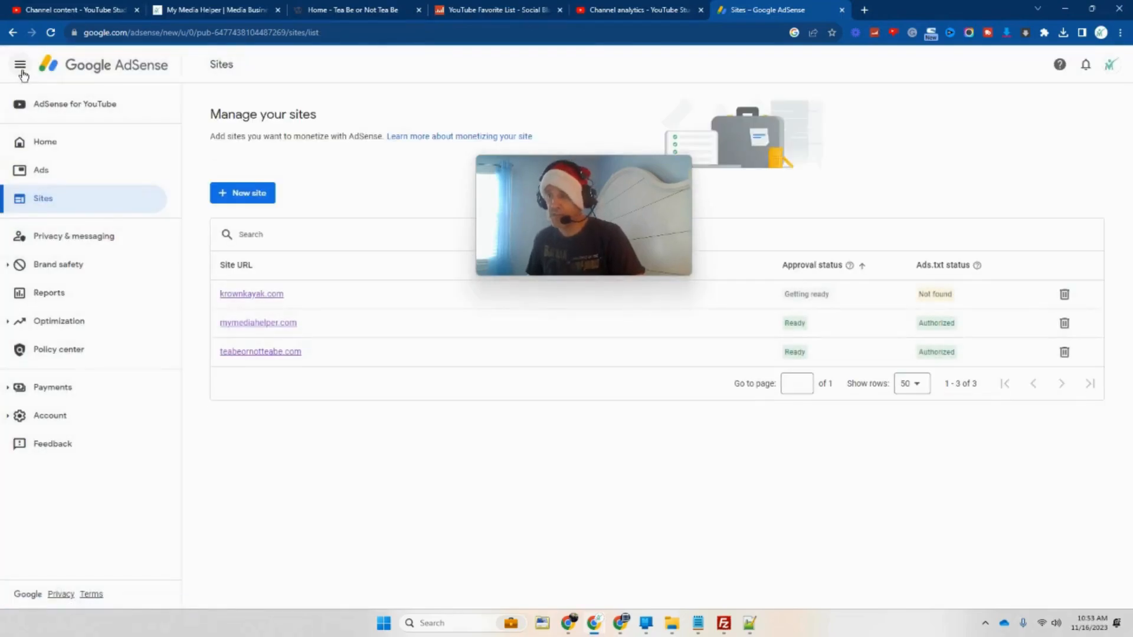
# Highlight the approval status and Ads.txt status of krownkayak.com in the sites list, and open that site.
pyautogui.moveTo(623, 168); pyautogui.dragTo(578, 424)
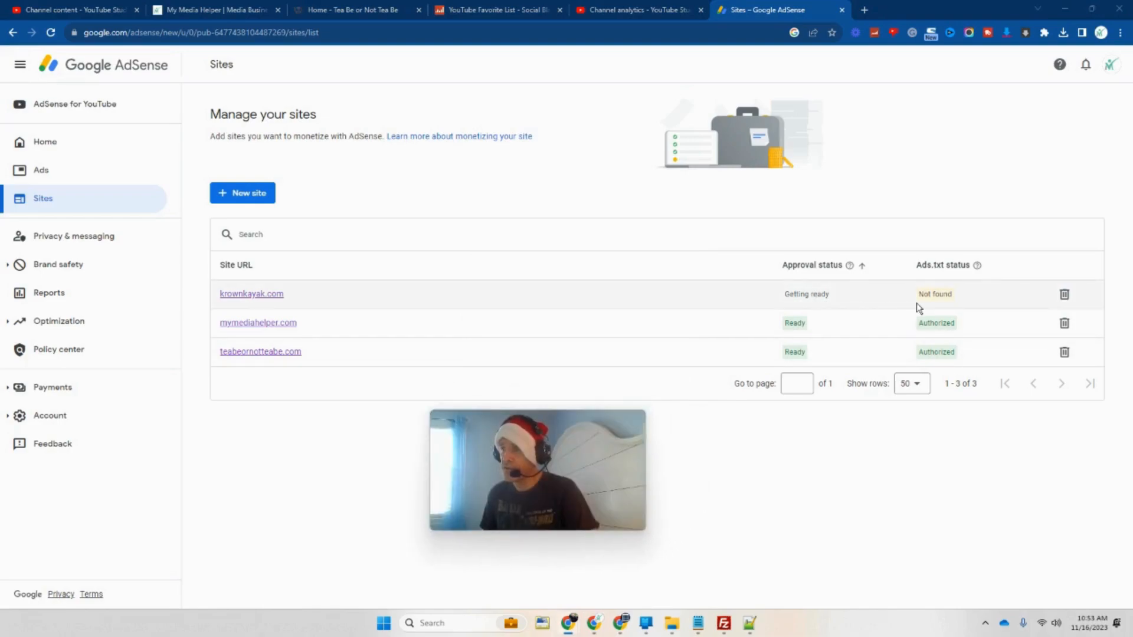
pyautogui.moveTo(960, 299); pyautogui.dragTo(776, 294)
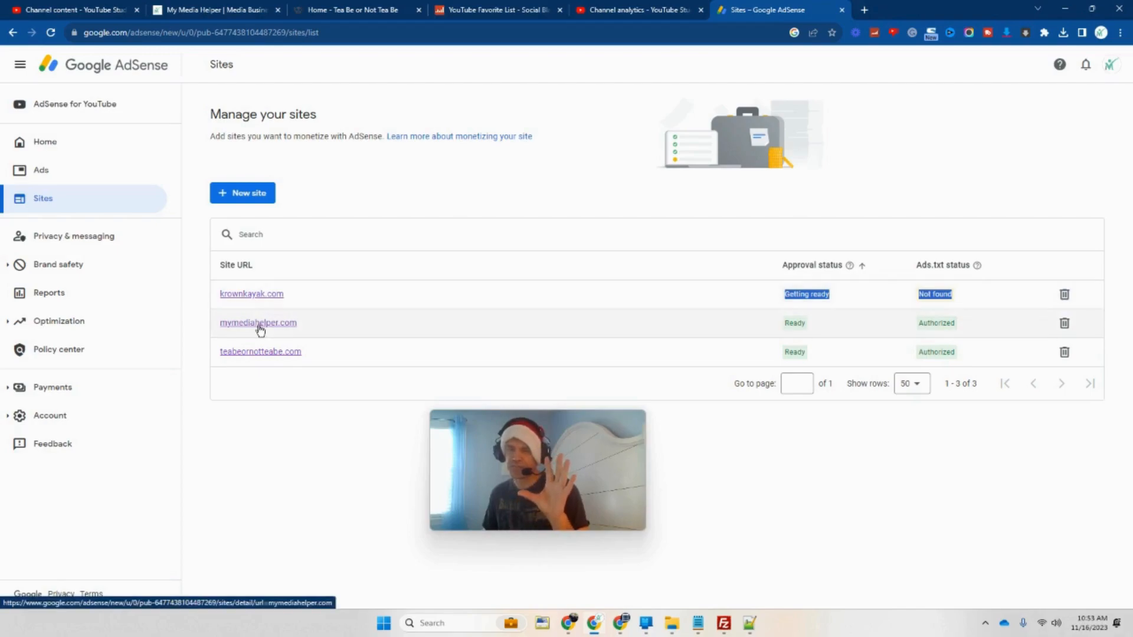
pyautogui.click(270, 294)
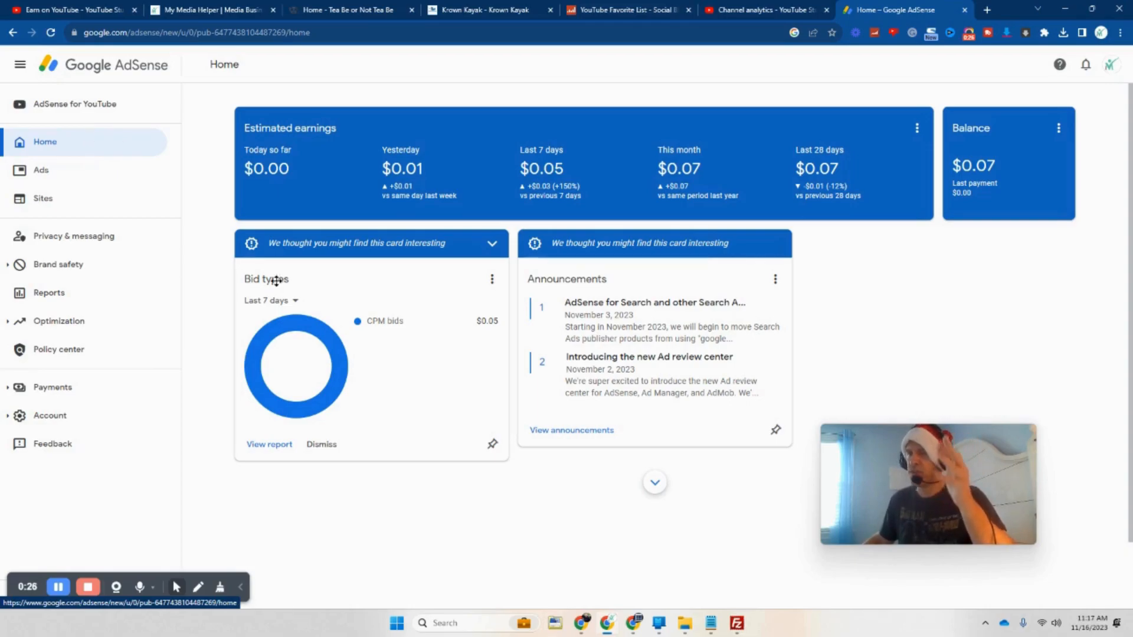
# Switch to the browser window with YouTube Studio, open the Earn page and highlight the video uploads requirement under Eligibility.
pyautogui.click(614, 630)
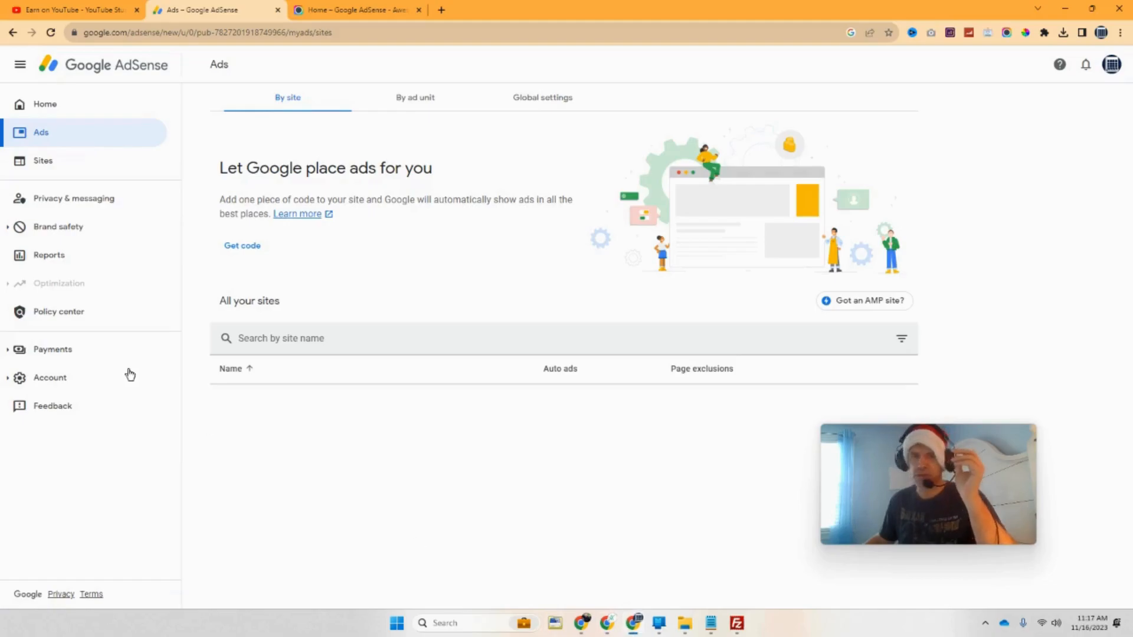
pyautogui.click(85, 11)
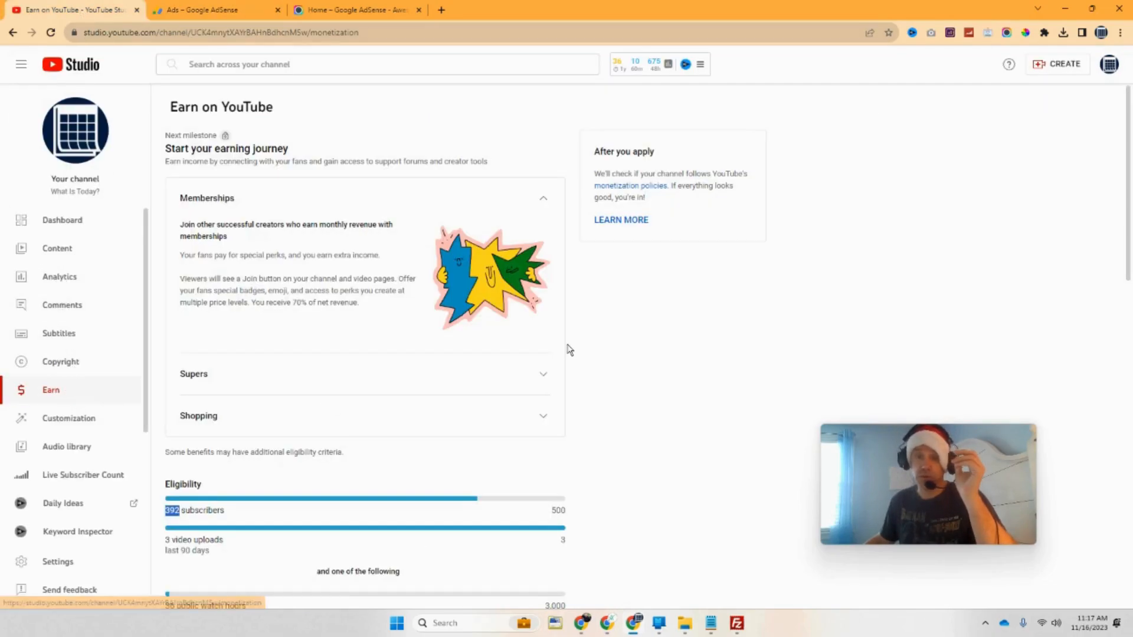
pyautogui.moveTo(1128, 251); pyautogui.dragTo(1128, 302)
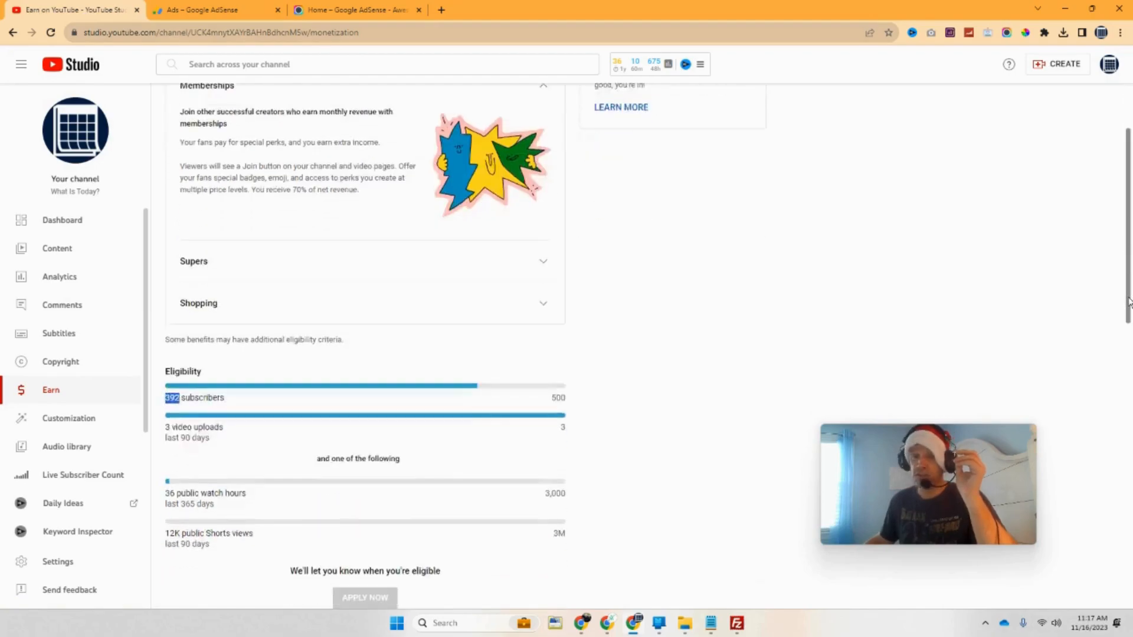
pyautogui.scroll(-2, 863, 335)
pyautogui.moveTo(569, 253); pyautogui.dragTo(553, 286)
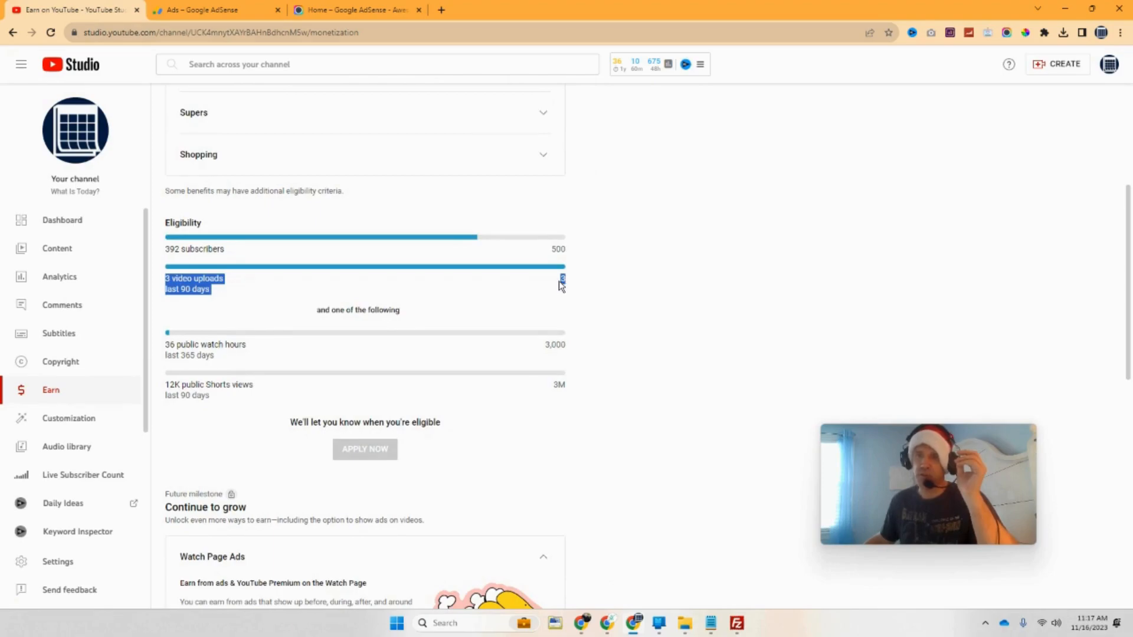
# Go over the public watch hours and Shorts views requirements in the Eligibility section of the Earn page.
pyautogui.click(577, 348)
pyautogui.moveTo(579, 348); pyautogui.dragTo(584, 605)
pyautogui.click(608, 365)
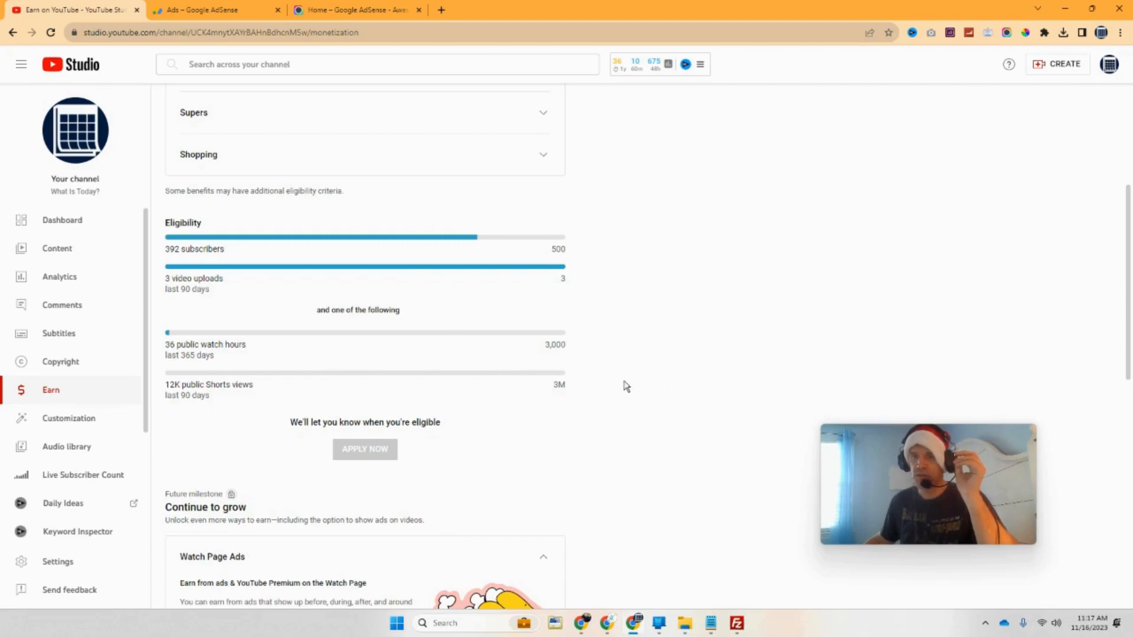
pyautogui.moveTo(574, 387); pyautogui.dragTo(423, 398)
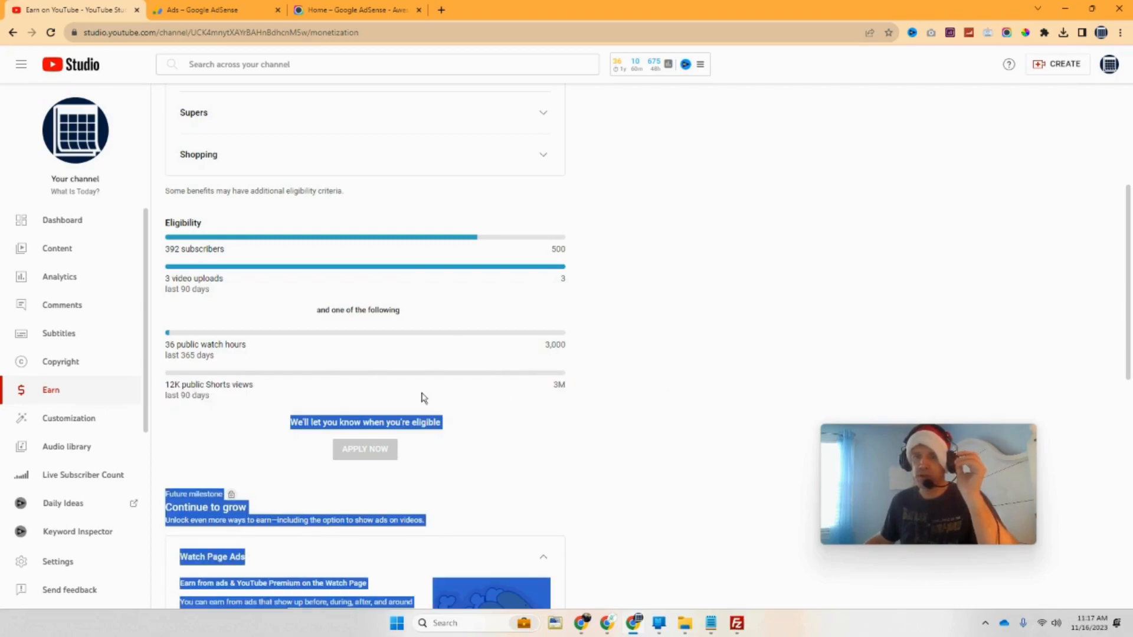
pyautogui.click(559, 387)
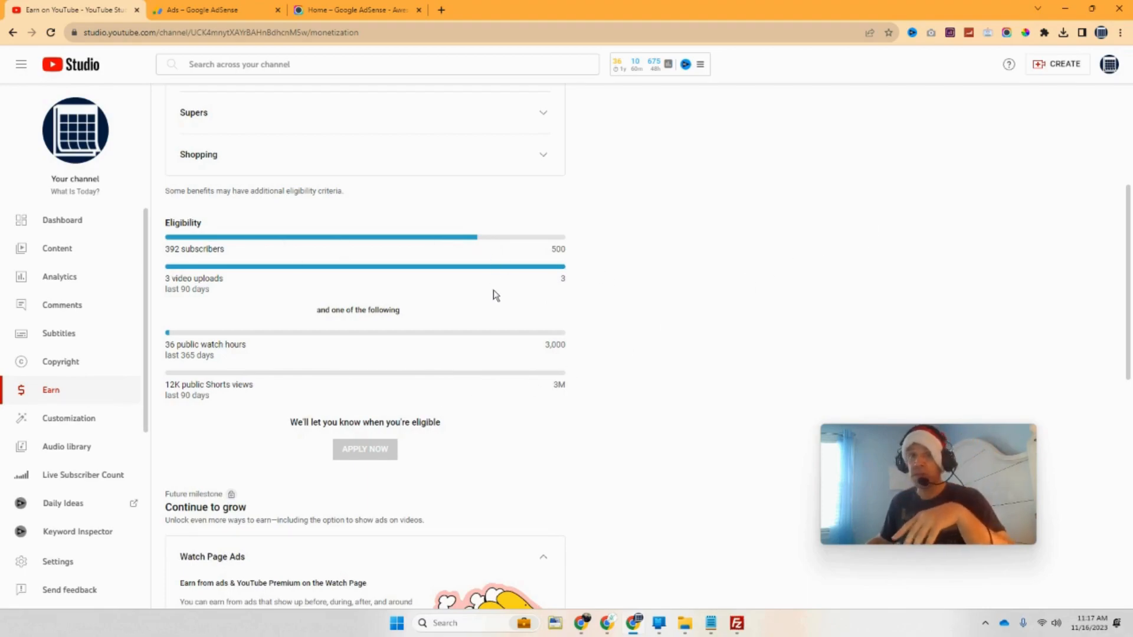
# Revisit both AdSense accounts and bring up the Google results for "can i setup adsense before youtube partner program".
pyautogui.click(267, 18)
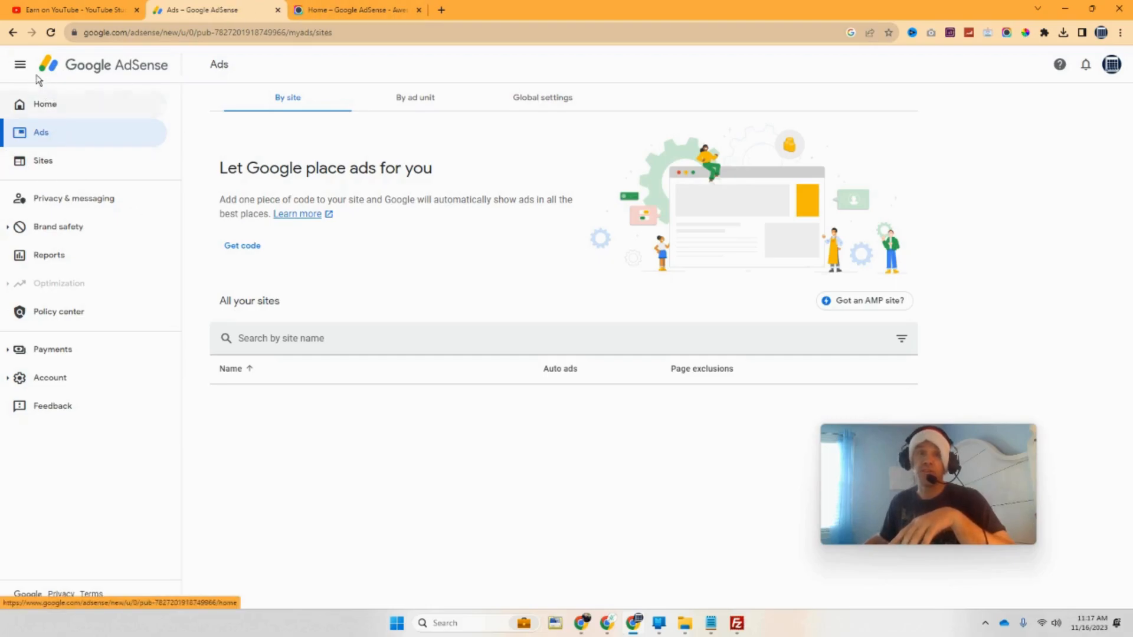
pyautogui.click(609, 625)
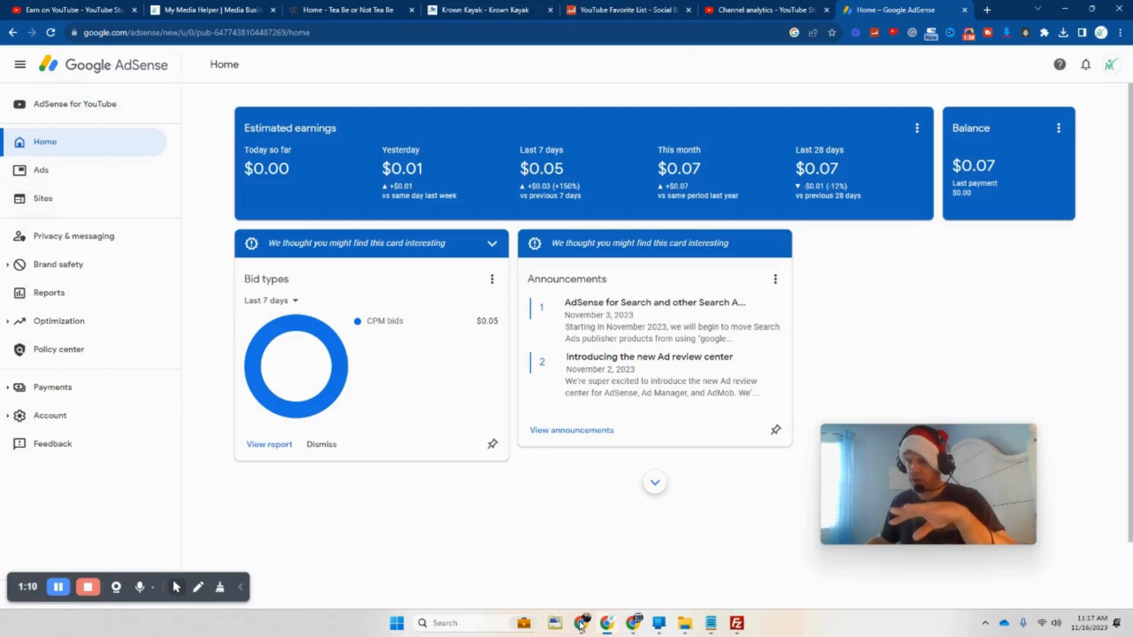
pyautogui.moveTo(581, 627)
pyautogui.click(503, 595)
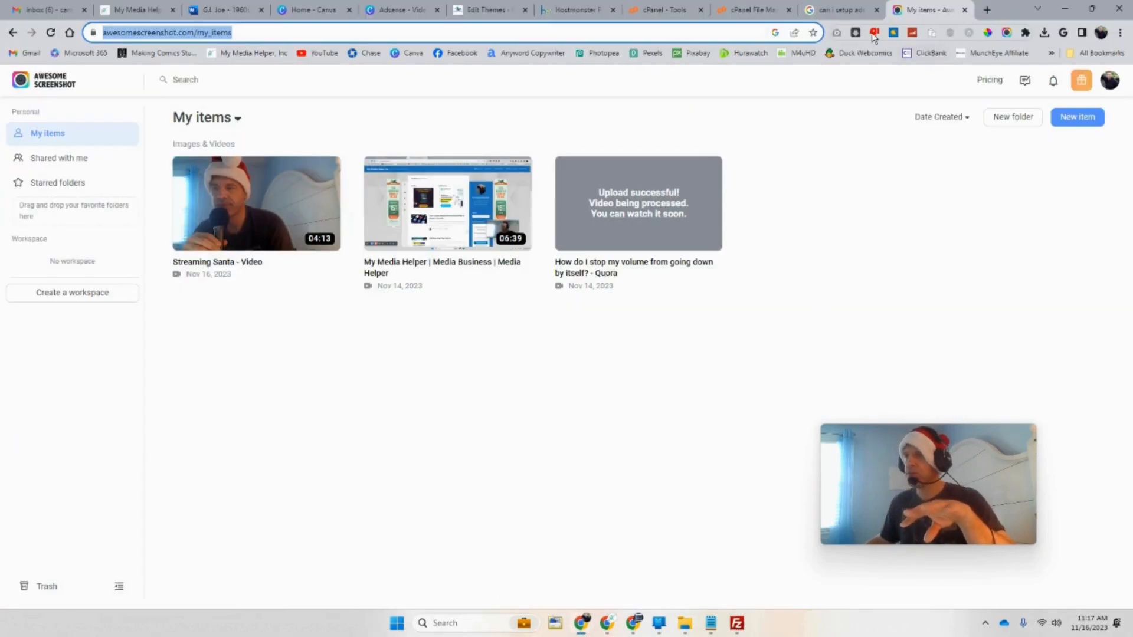
pyautogui.click(840, 11)
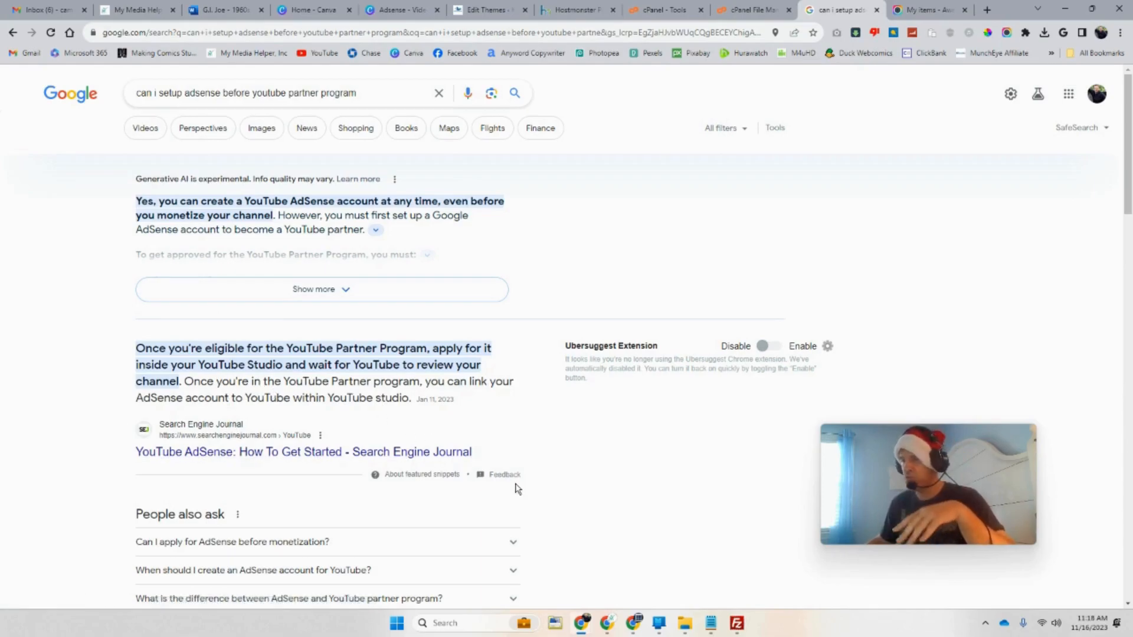
# Return to the AdSense window, show the account's ads by site, and open the ad settings of mymediahelper.com for editing.
pyautogui.moveTo(581, 623)
pyautogui.click(607, 561)
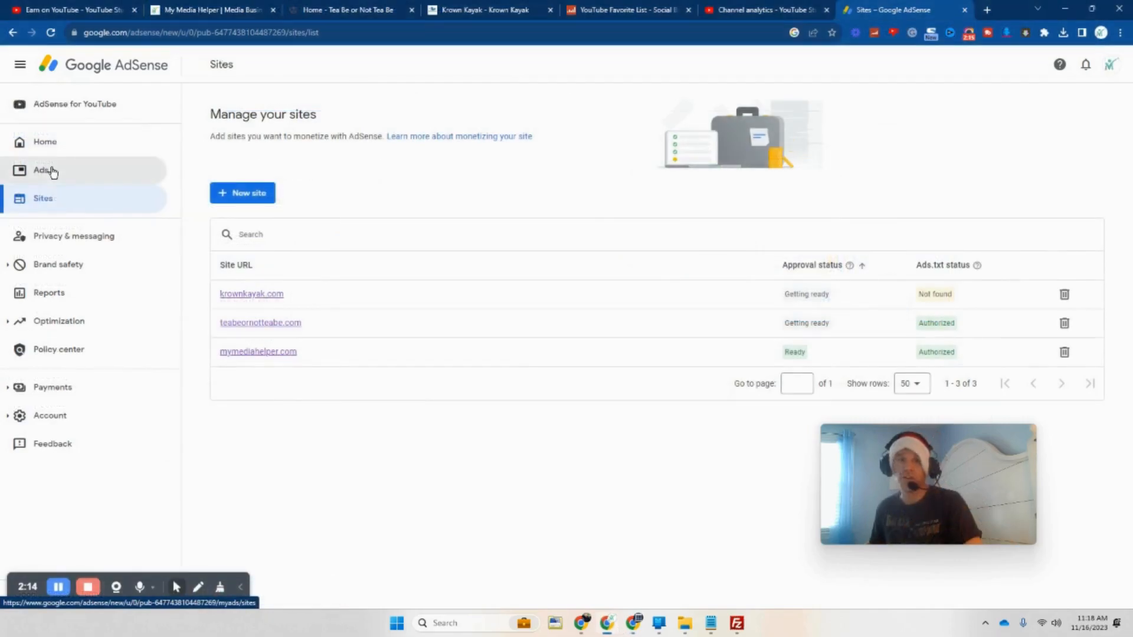
pyautogui.click(52, 171)
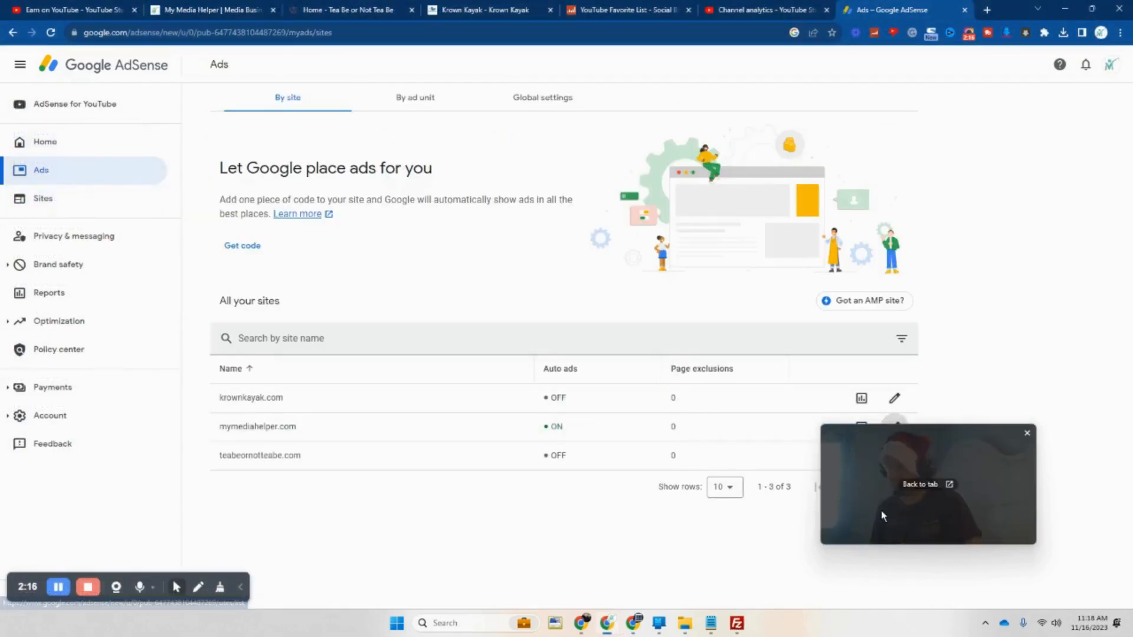
pyautogui.moveTo(852, 452); pyautogui.dragTo(460, 202)
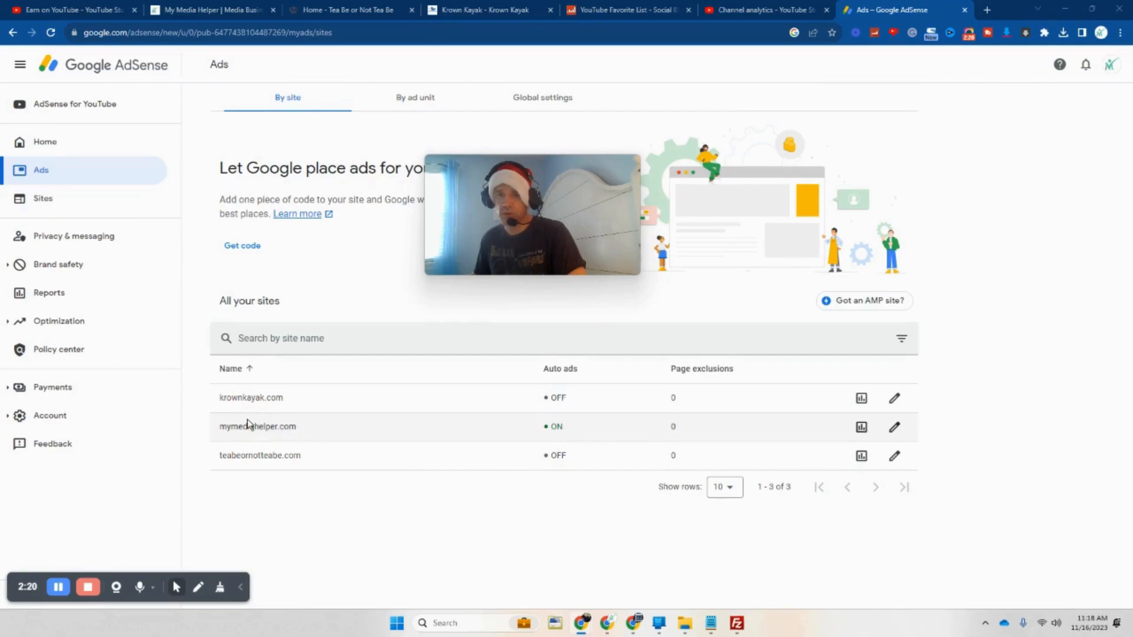
pyautogui.click(893, 428)
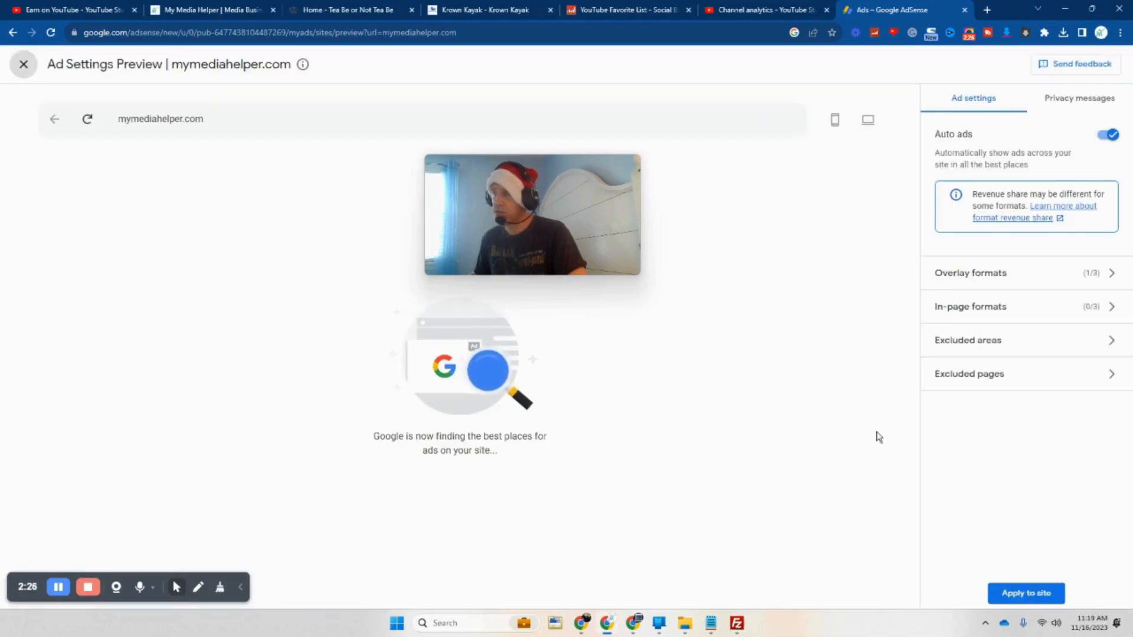
# Try anchor ads and vignette ads in the overlay formats, previewing them on desktop, and turn both off again.
pyautogui.click(1056, 274)
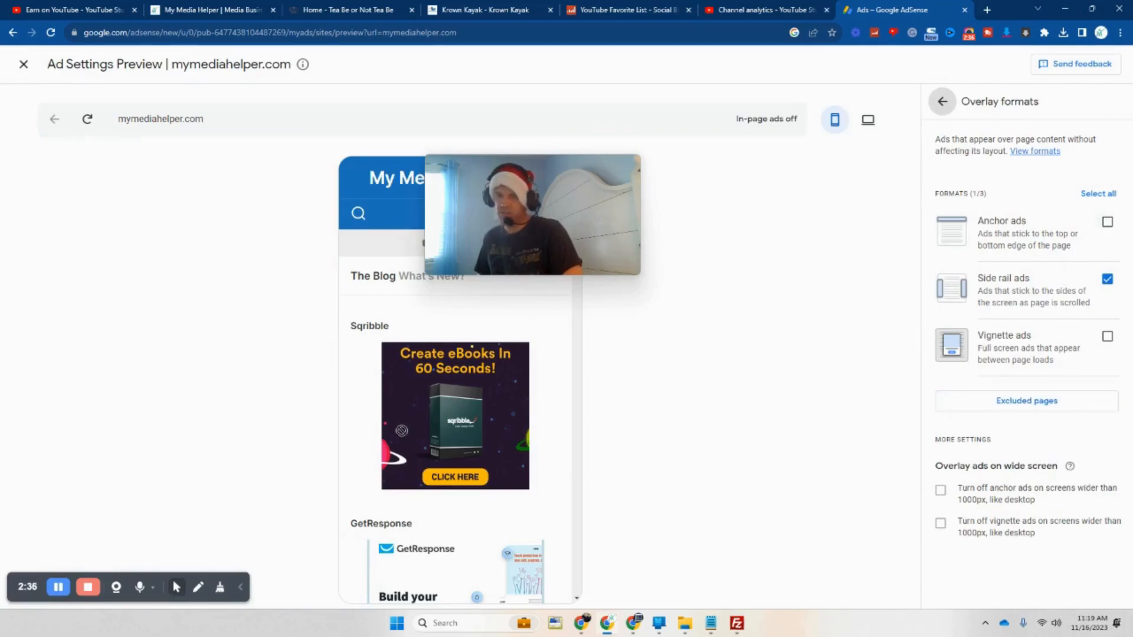
pyautogui.click(1107, 223)
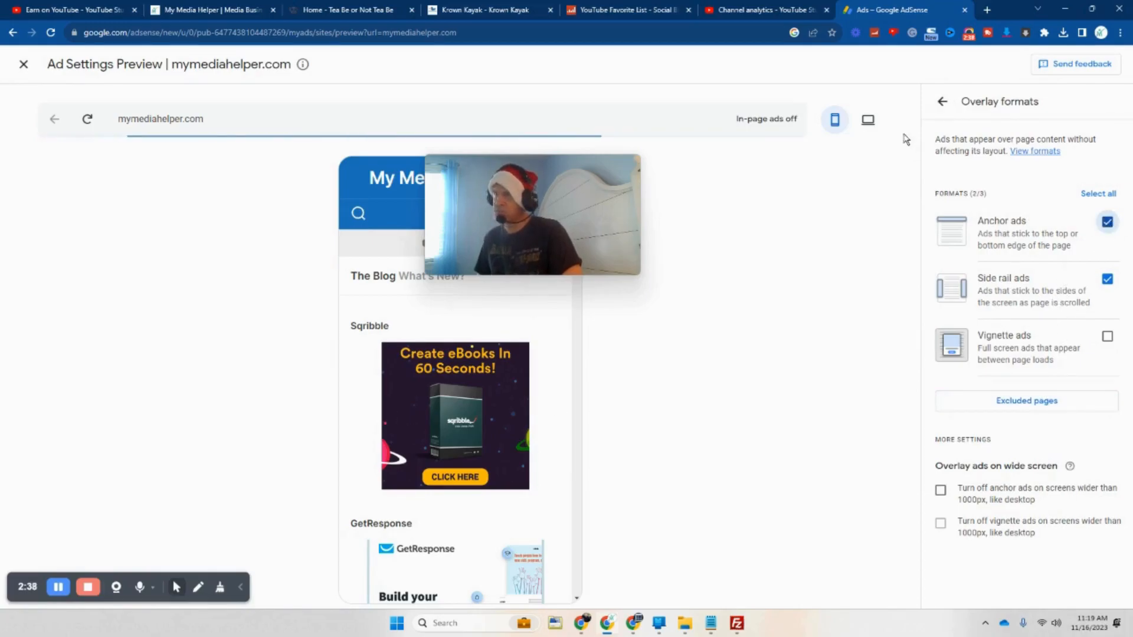
pyautogui.click(1108, 337)
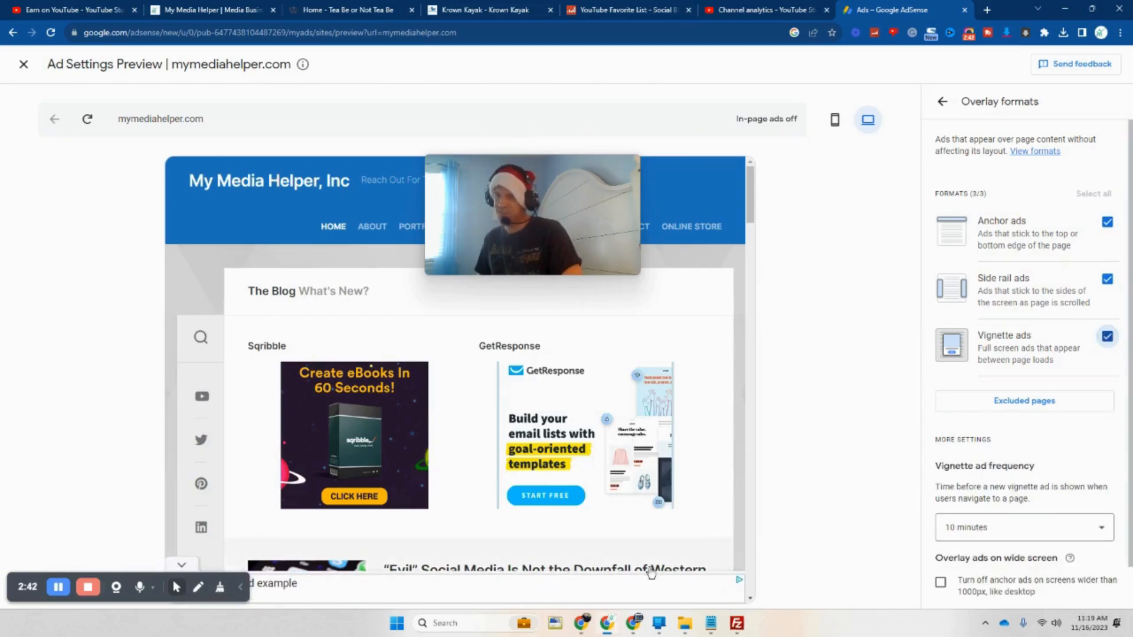
pyautogui.click(1107, 338)
pyautogui.click(1107, 222)
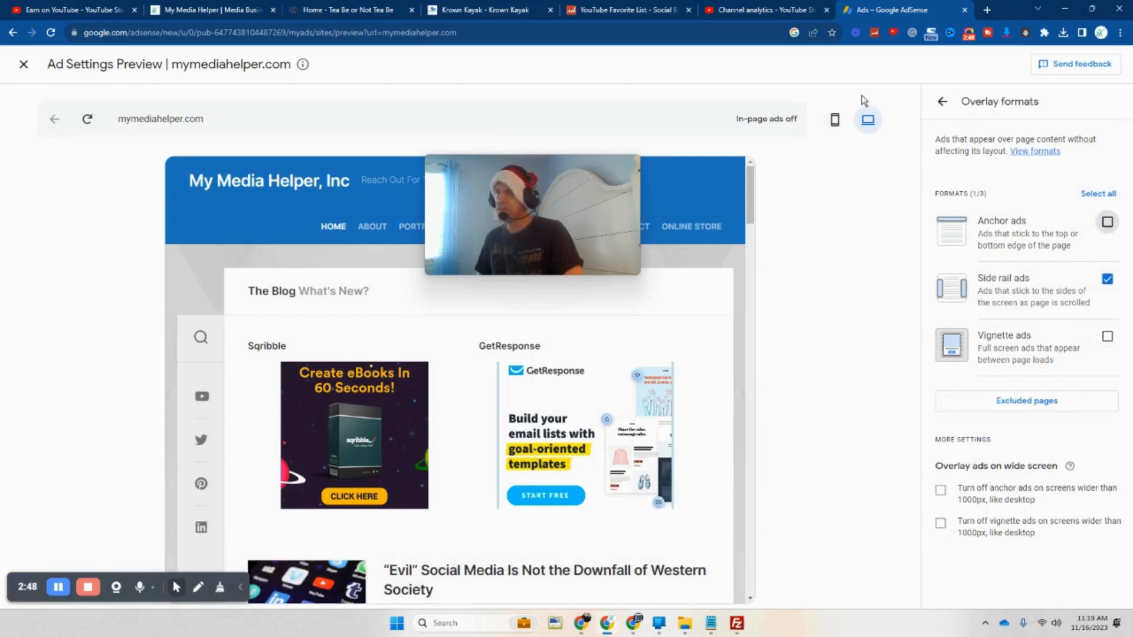
pyautogui.click(942, 103)
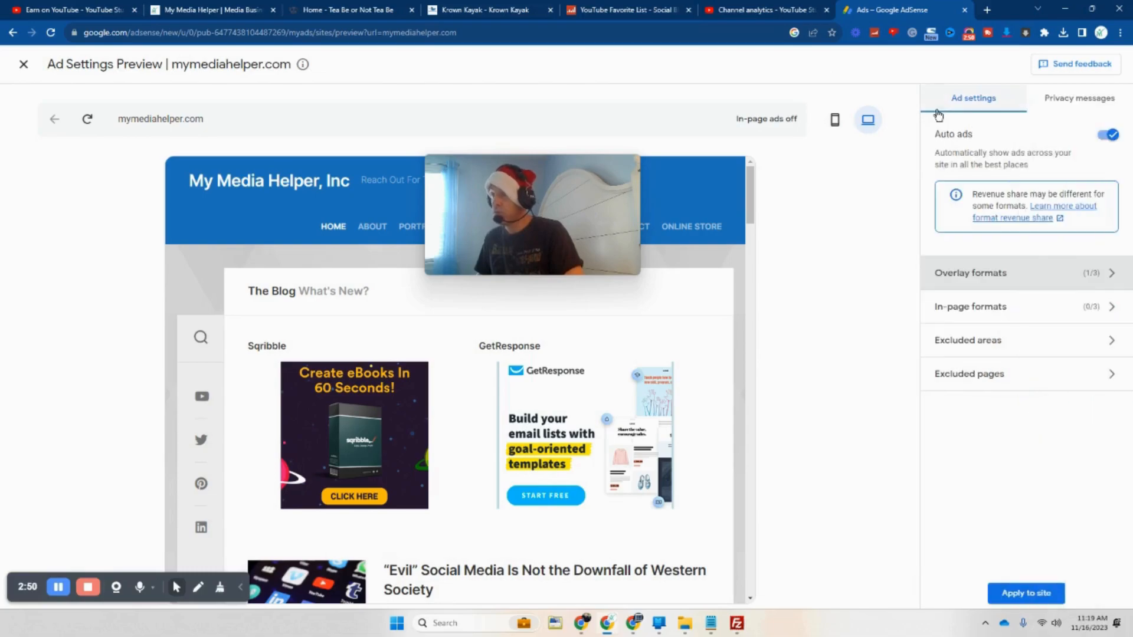
# Review the in-page formats of mymediahelper.com without selecting any, and apply the ad settings to the site.
pyautogui.click(1059, 312)
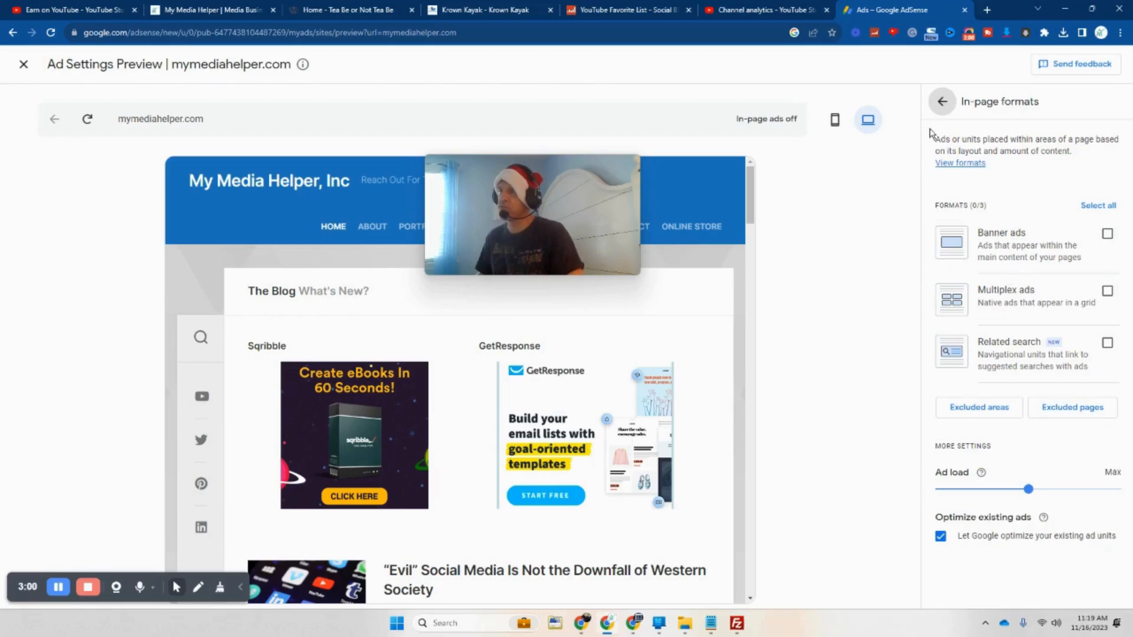
pyautogui.click(942, 101)
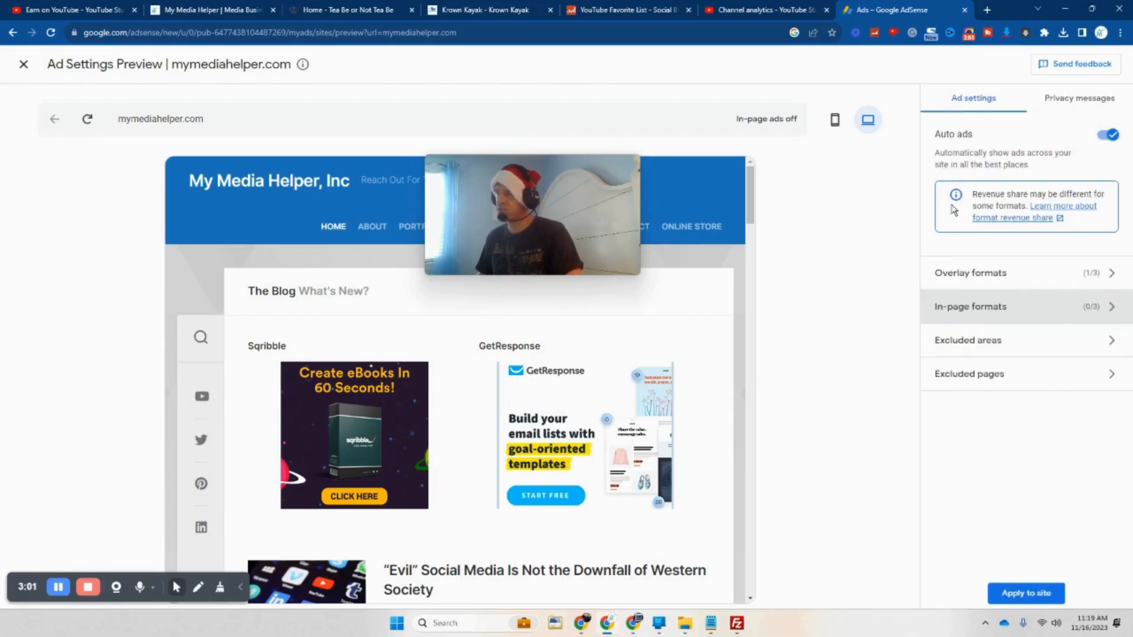
pyautogui.click(1043, 594)
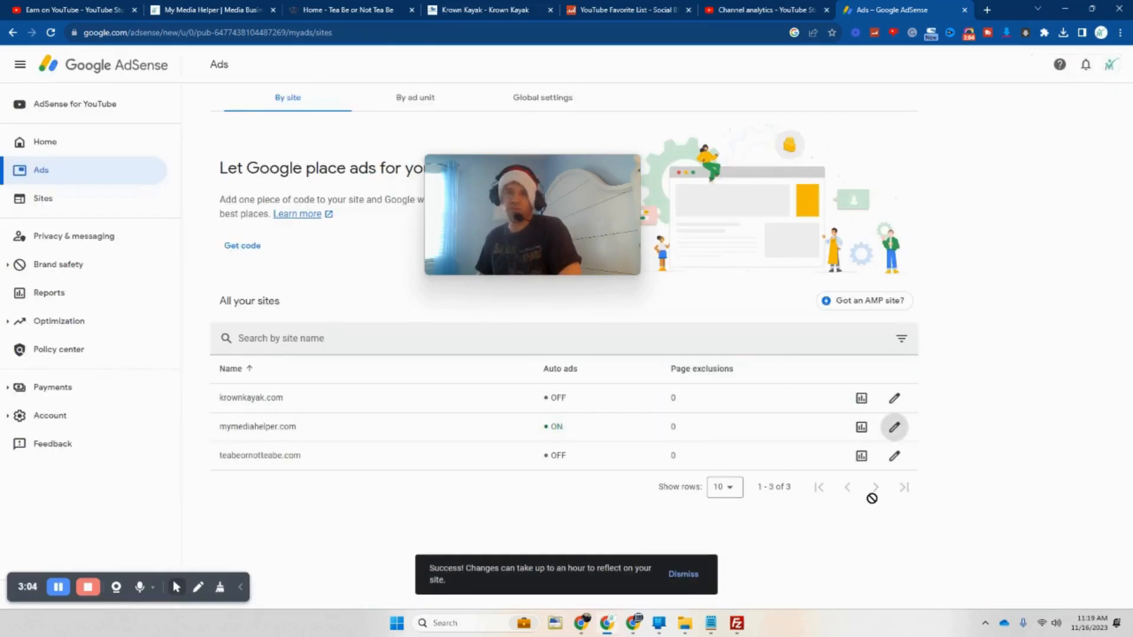
# Look through the Krown Kayak, Tea Be or Not Tea Be and My Media Helper home pages to compare their ads.
pyautogui.click(461, 11)
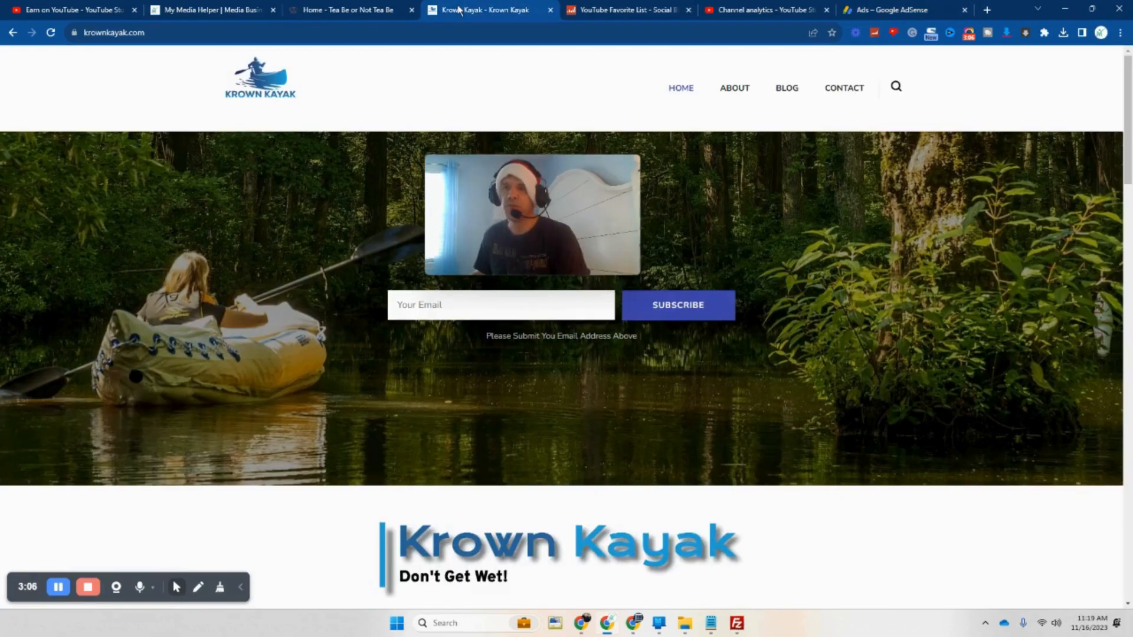
pyautogui.click(331, 10)
pyautogui.click(196, 12)
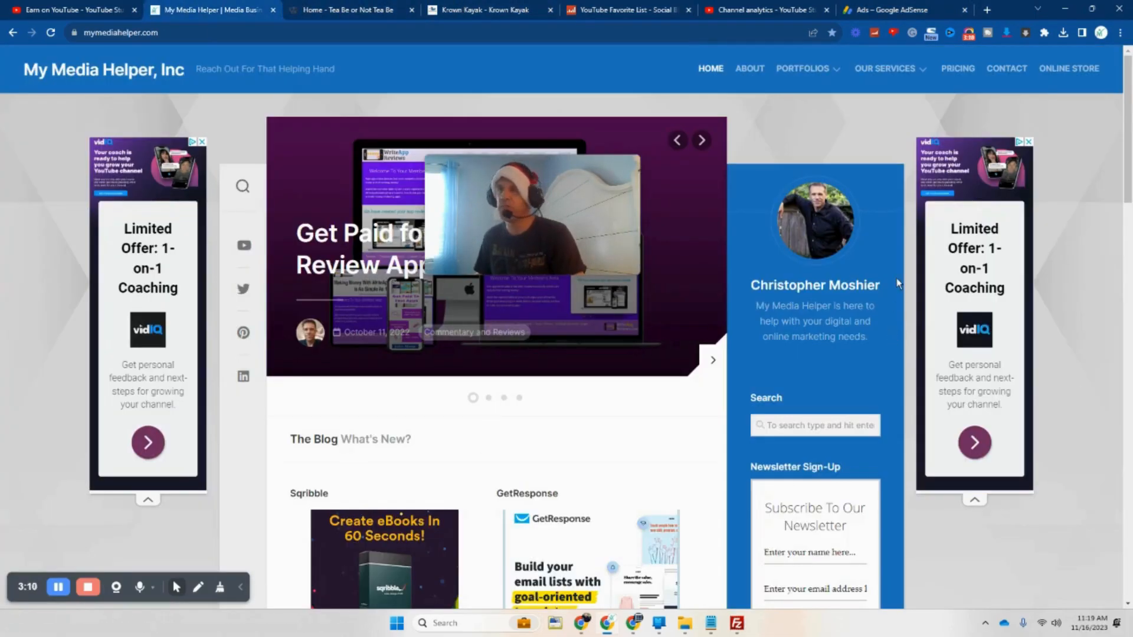
pyautogui.click(337, 9)
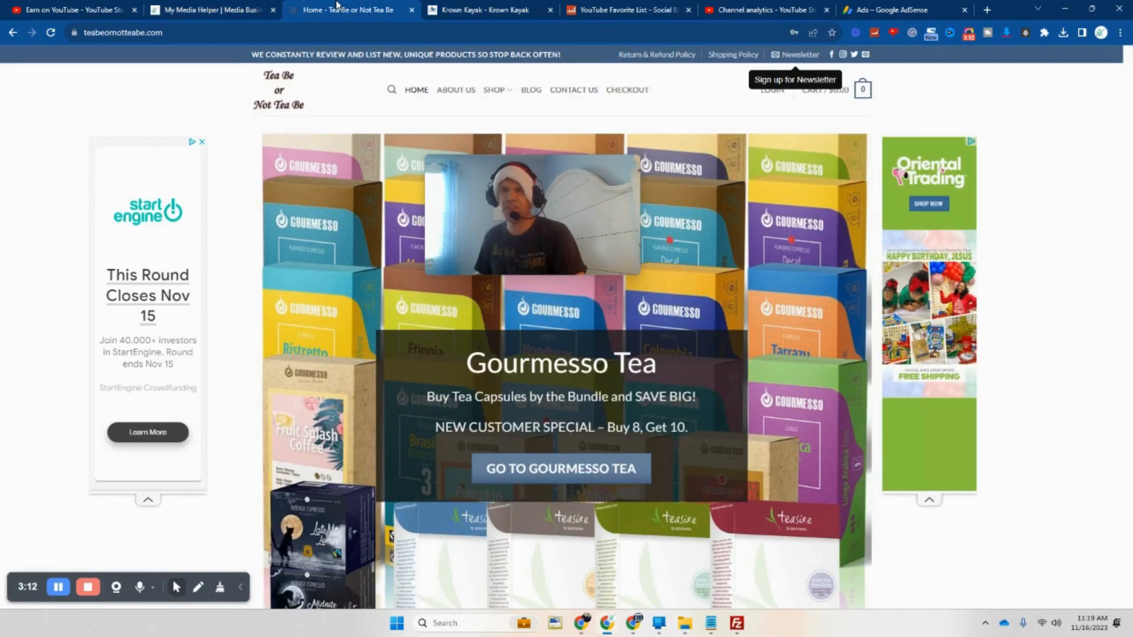
pyautogui.click(206, 10)
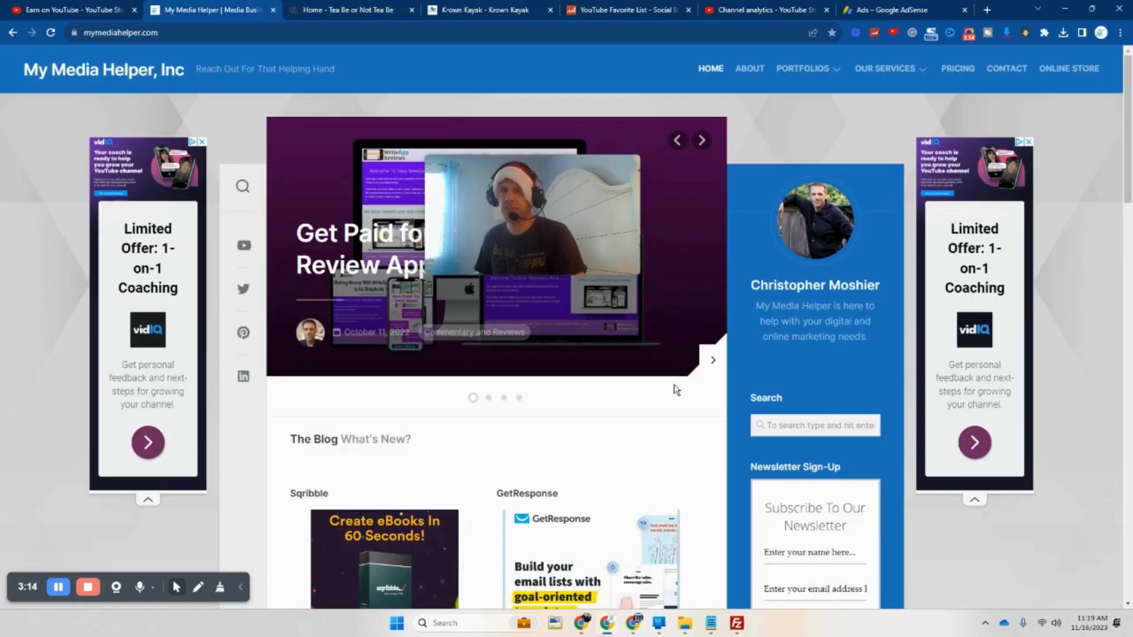